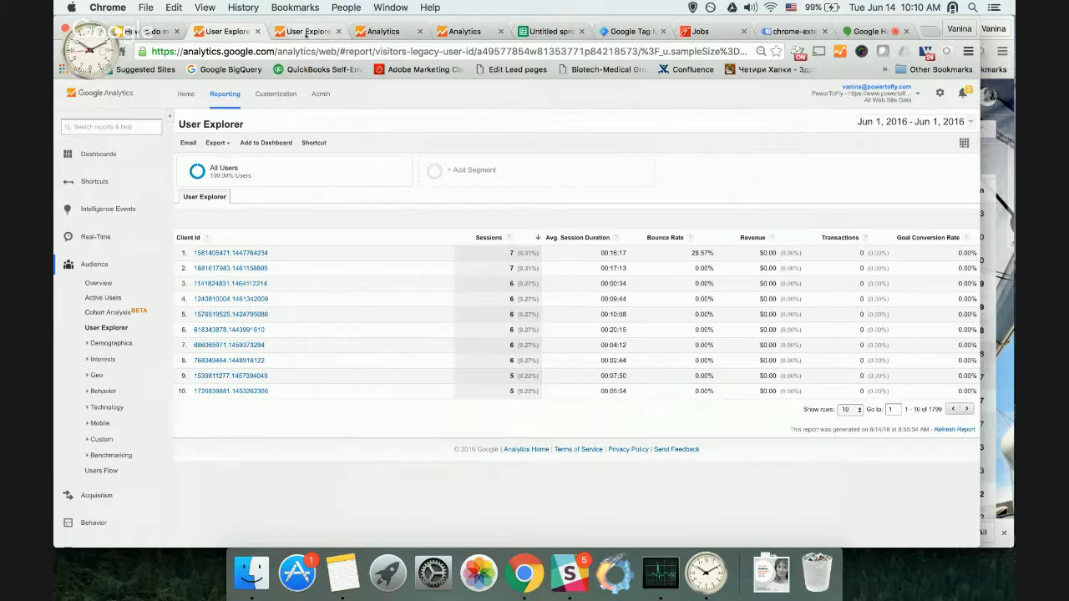
# Open the second listed user's report in the User-ID view's User Explorer and filter the activity to events only
pyautogui.click(305, 34)
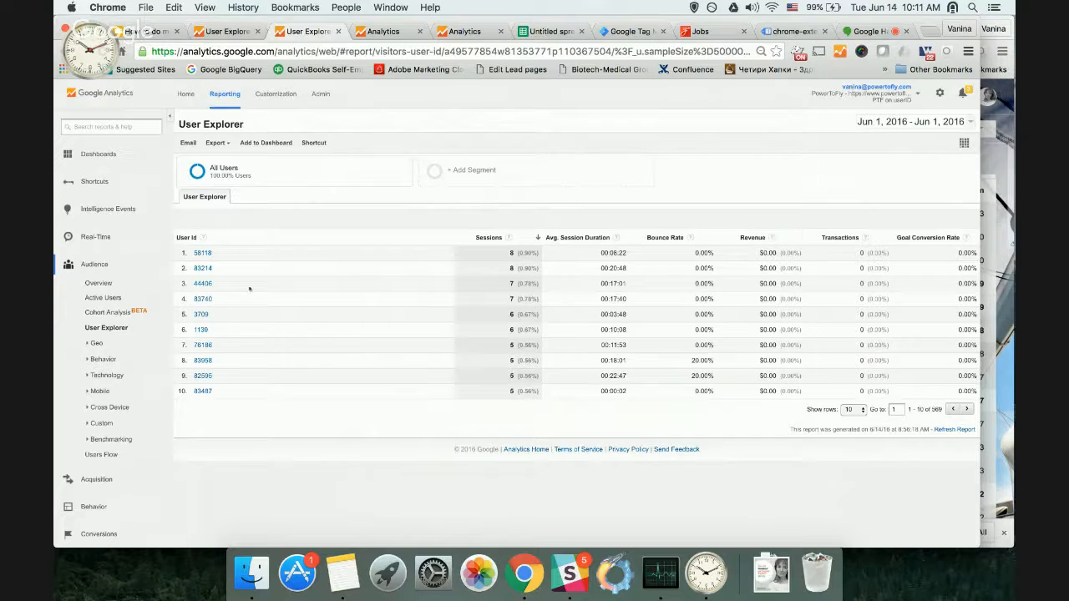
pyautogui.click(203, 268)
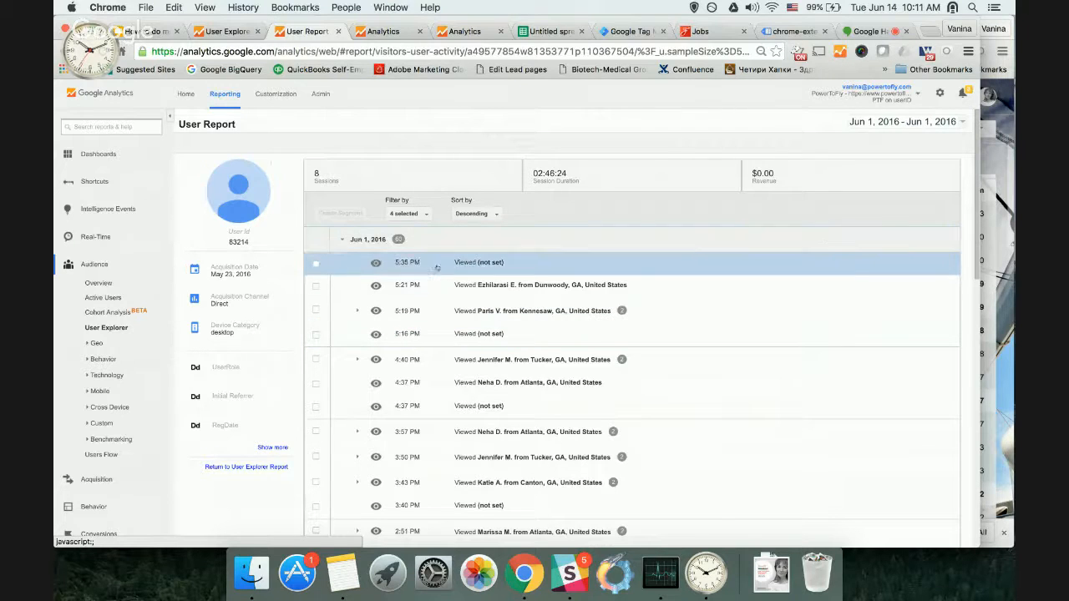
pyautogui.click(406, 213)
pyautogui.click(396, 232)
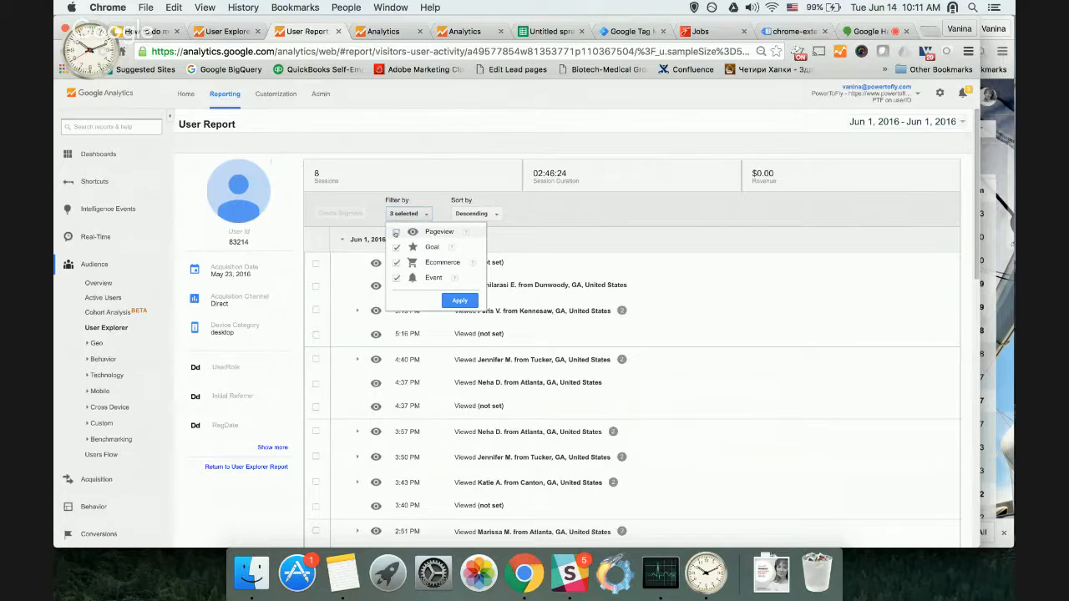
pyautogui.click(396, 262)
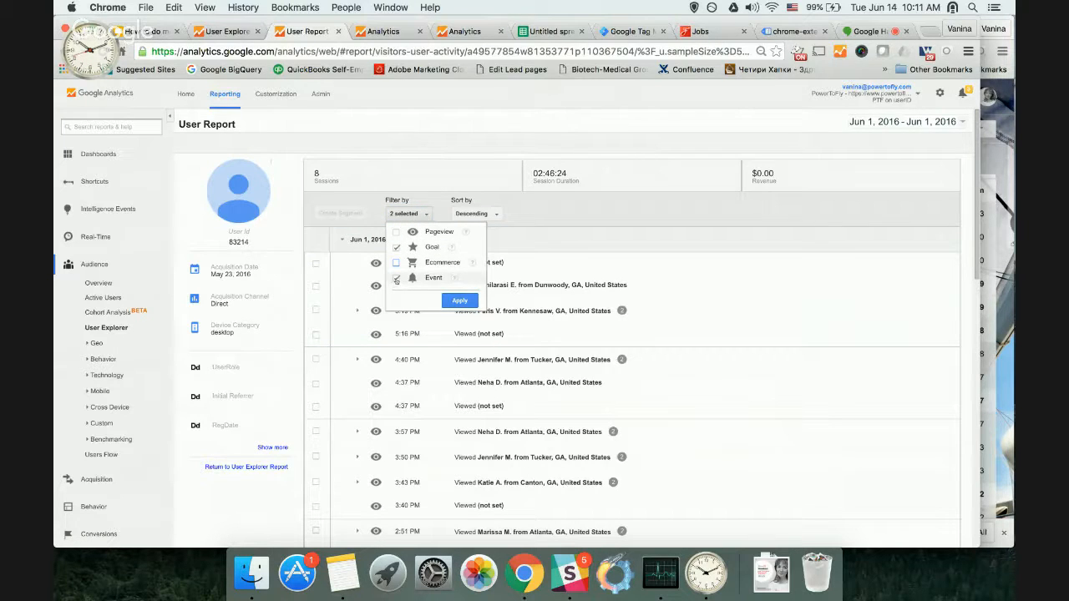
pyautogui.click(443, 247)
pyautogui.click(463, 301)
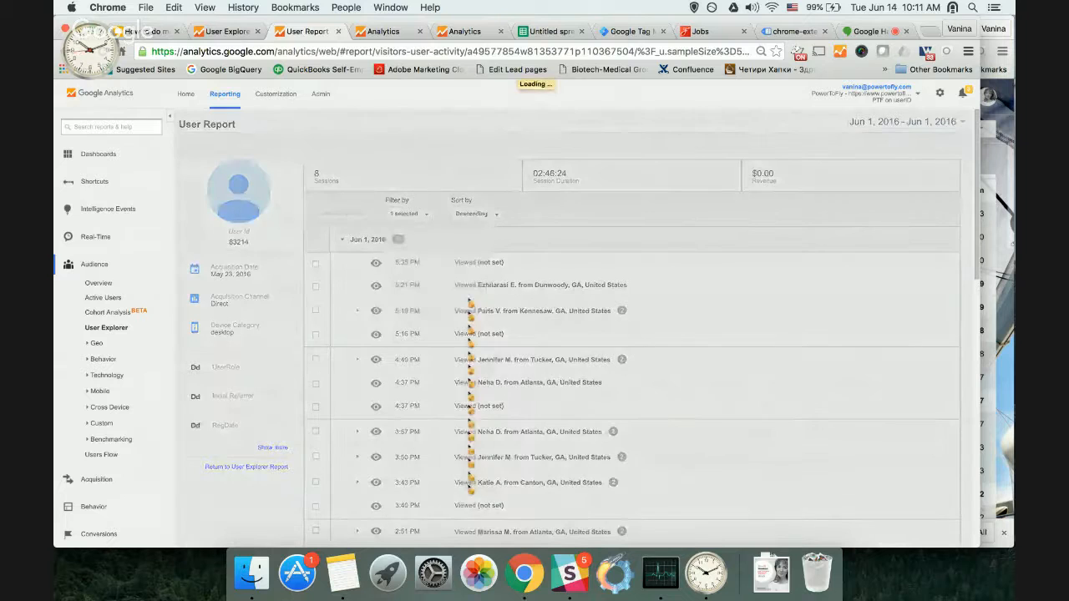
pyautogui.scroll(-1, 494, 408)
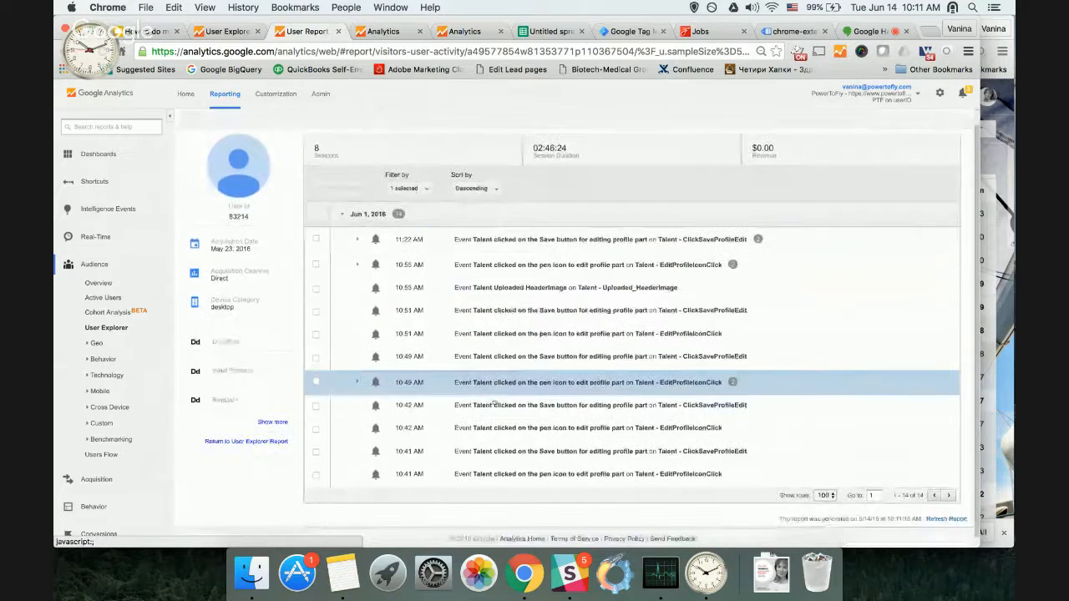
pyautogui.scroll(1, 493, 407)
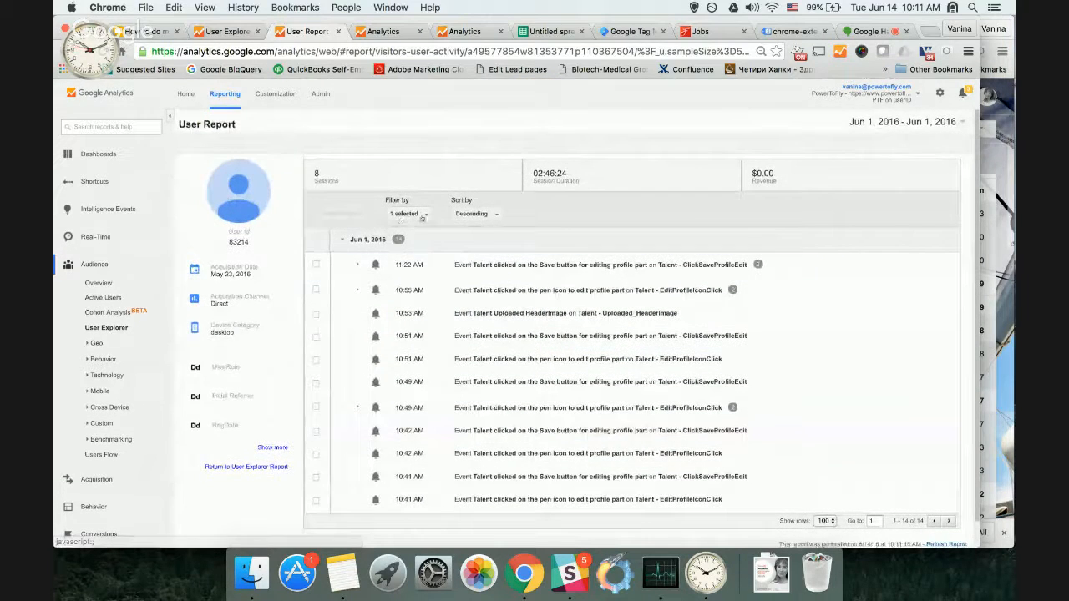
# Reset the activity filter to include Pageview, Goal, Ecommerce and Event
pyautogui.click(407, 213)
pyautogui.click(395, 232)
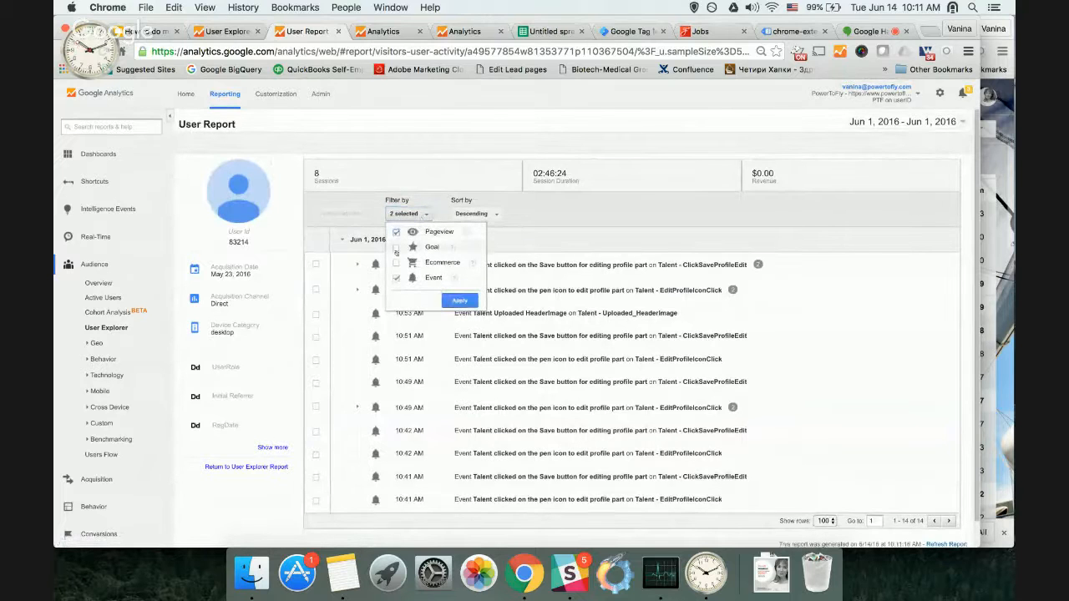
pyautogui.click(396, 247)
pyautogui.click(396, 263)
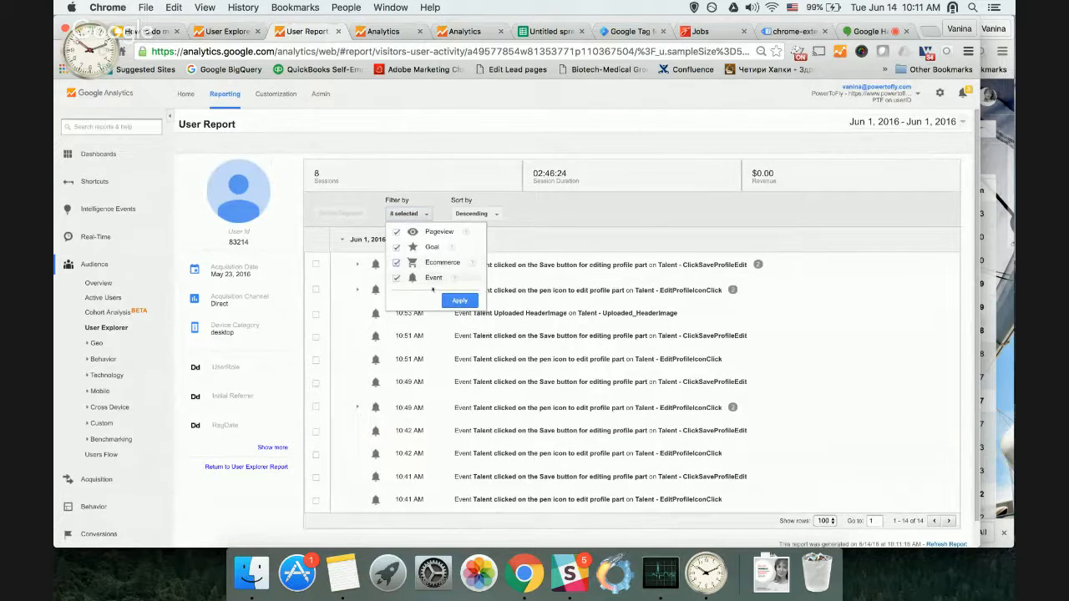
pyautogui.click(459, 300)
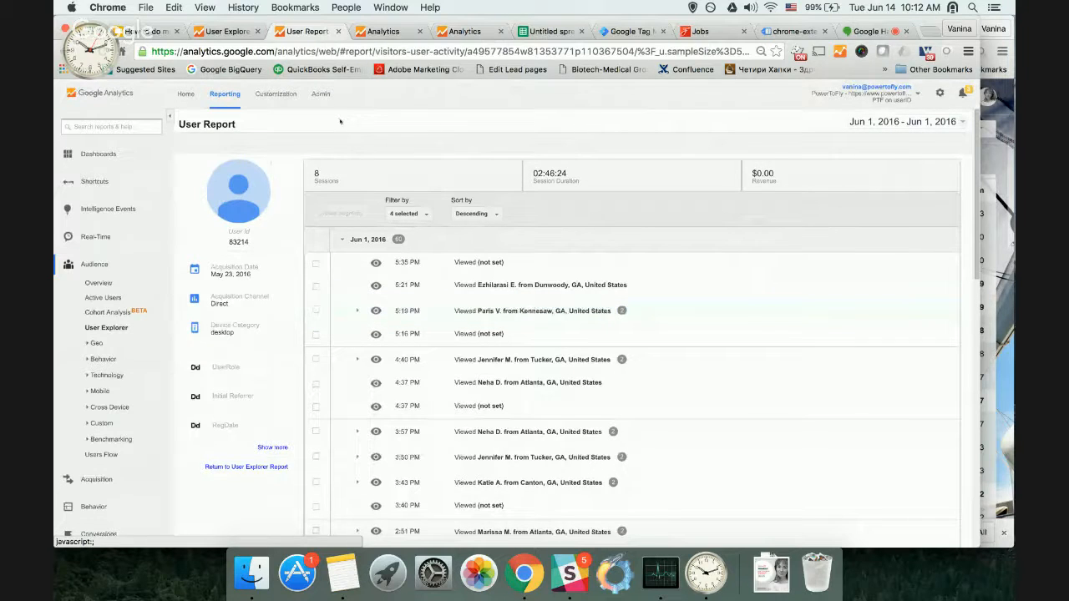
# Return from the individual user report to the User Explorer list
pyautogui.click(66, 51)
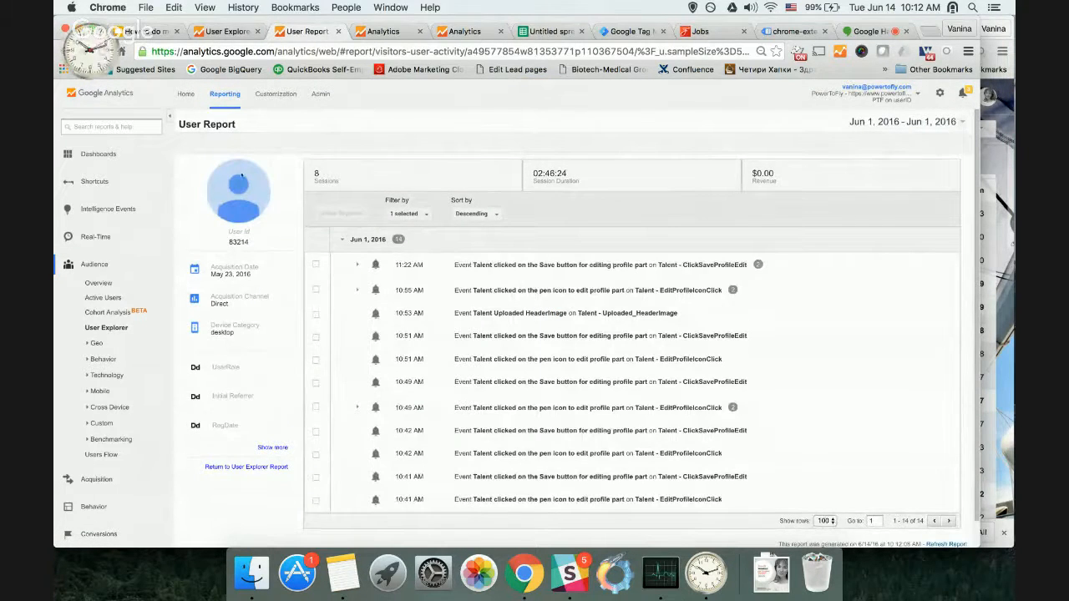
pyautogui.click(111, 328)
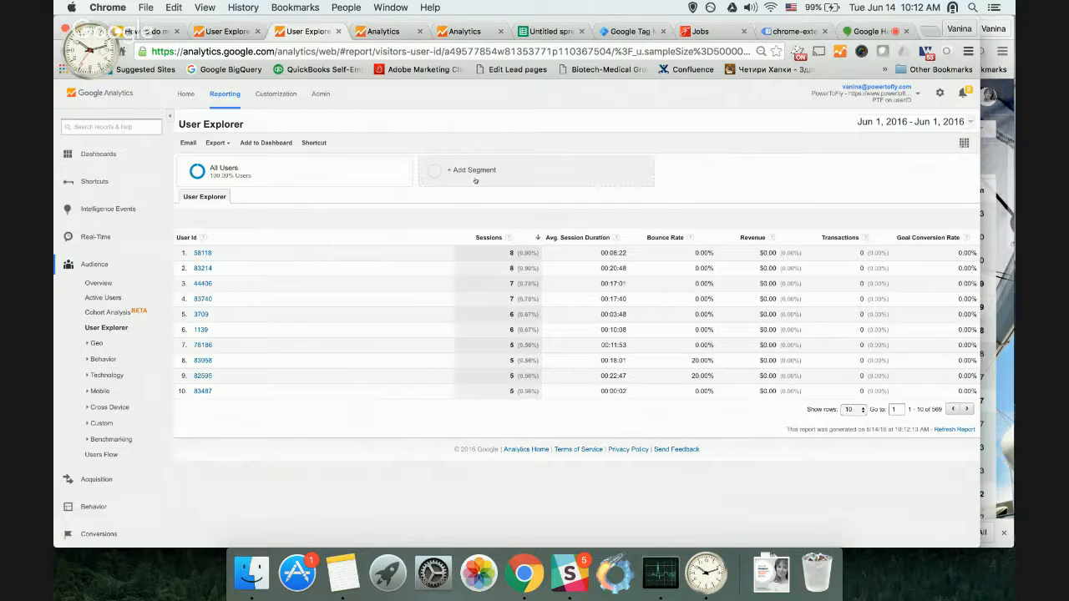
pyautogui.click(475, 181)
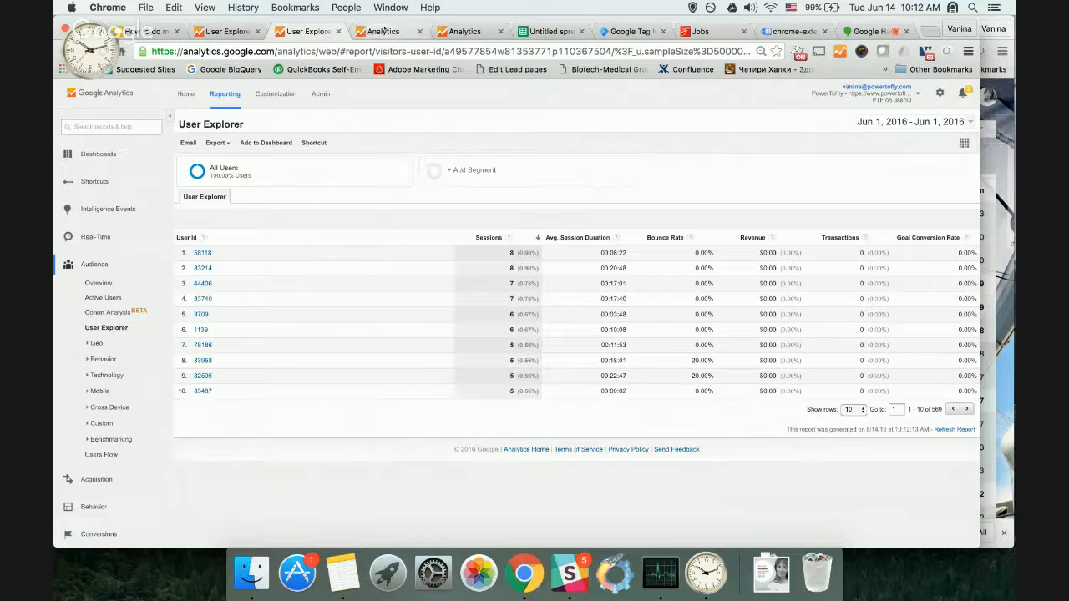
# Switch to the Google Slides deck, present from the "How to track your own user_id?" slide and advance to "Tracking userid"
pyautogui.click(147, 32)
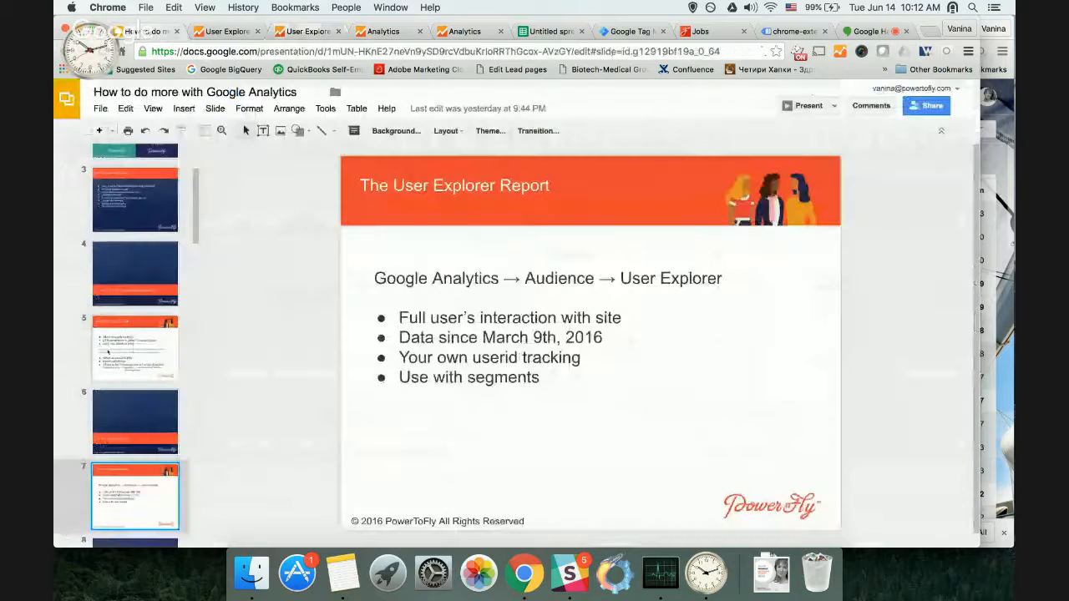
pyautogui.scroll(-1, 138, 439)
pyautogui.scroll(-3, 138, 438)
pyautogui.click(129, 384)
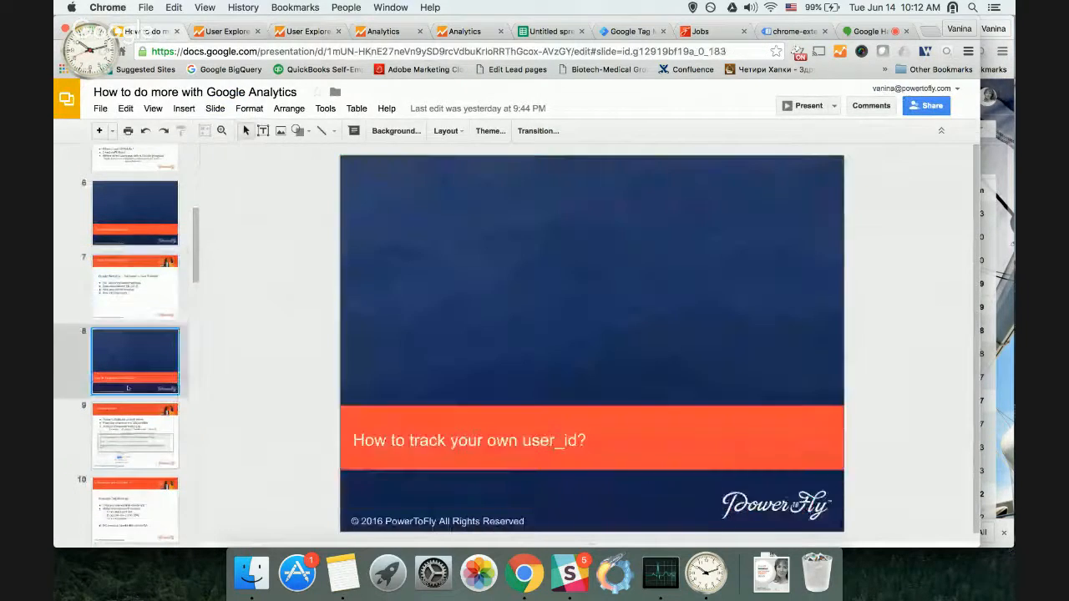
pyautogui.click(808, 106)
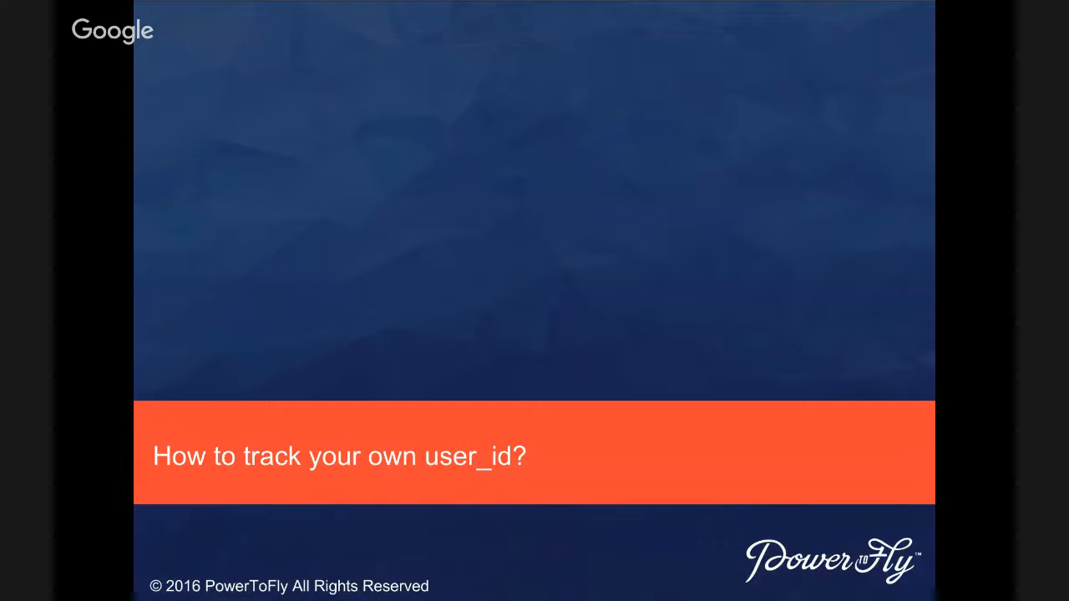
pyautogui.press('Right')
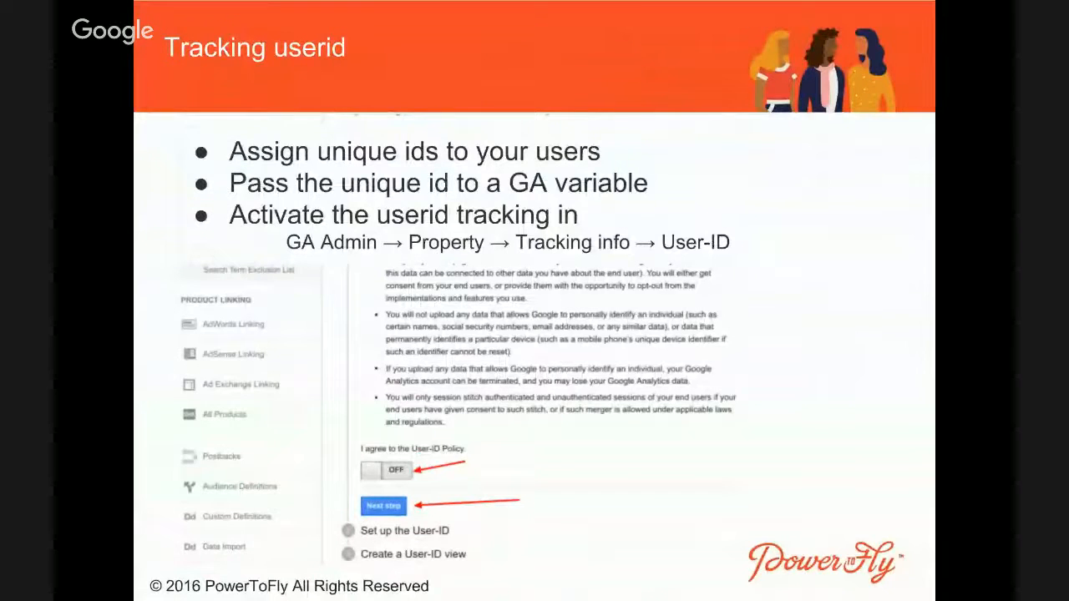
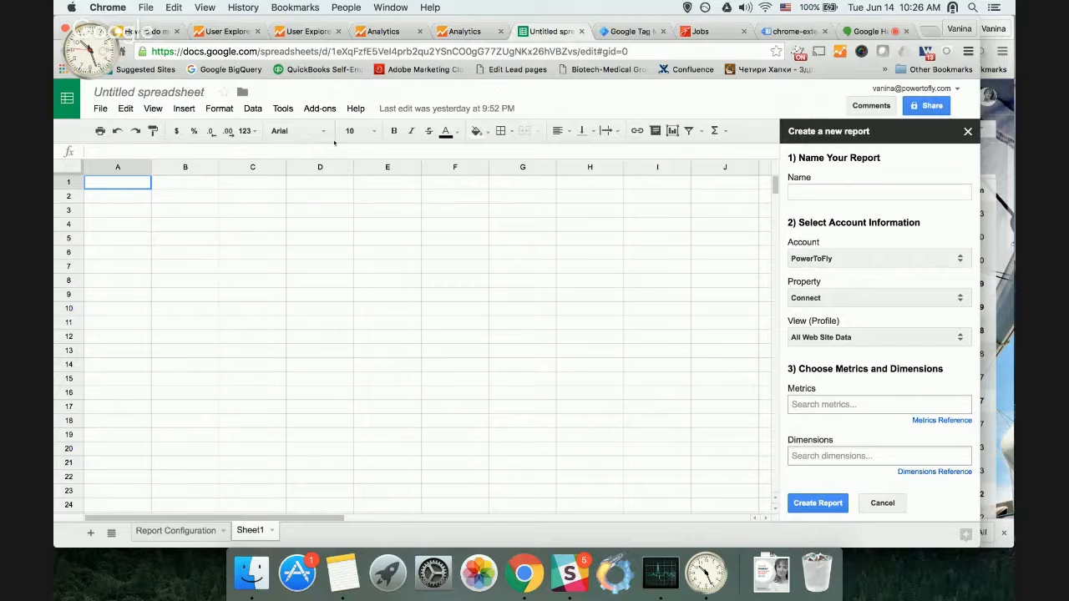
pyautogui.click(321, 110)
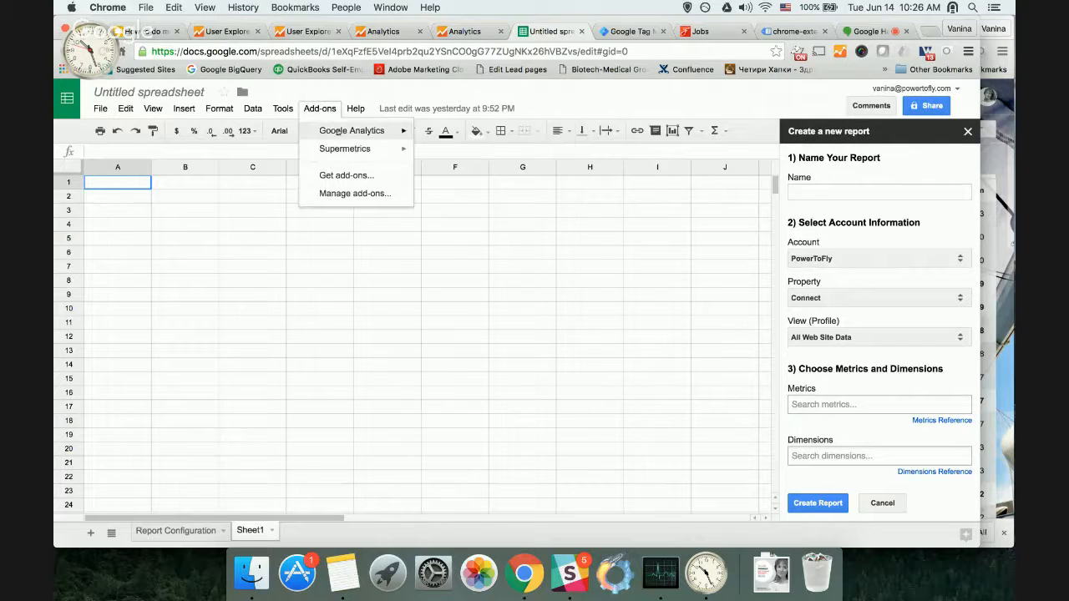
pyautogui.moveTo(359, 131)
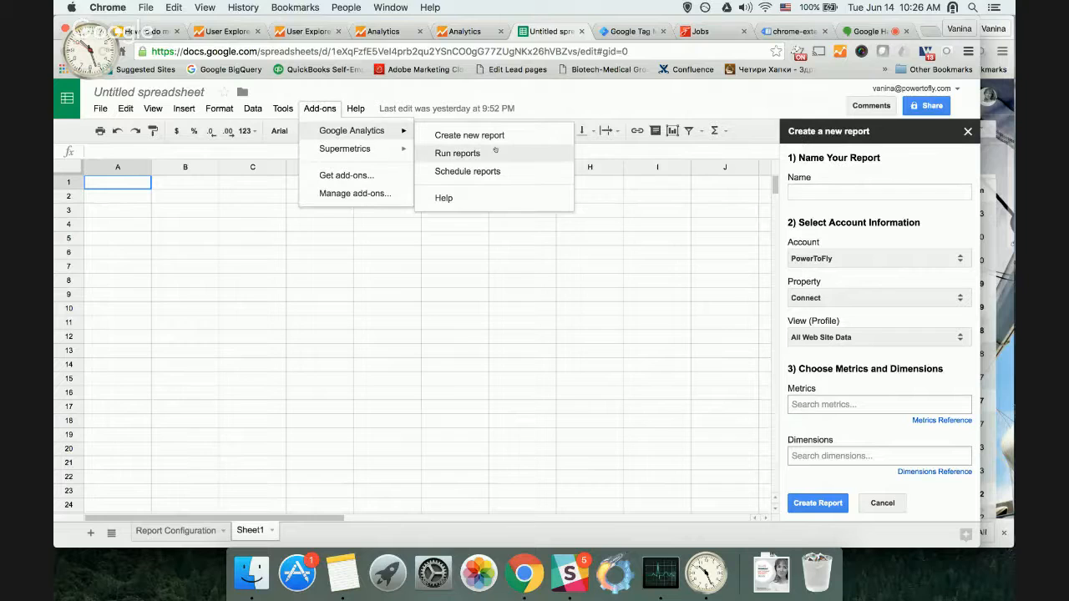
pyautogui.click(224, 282)
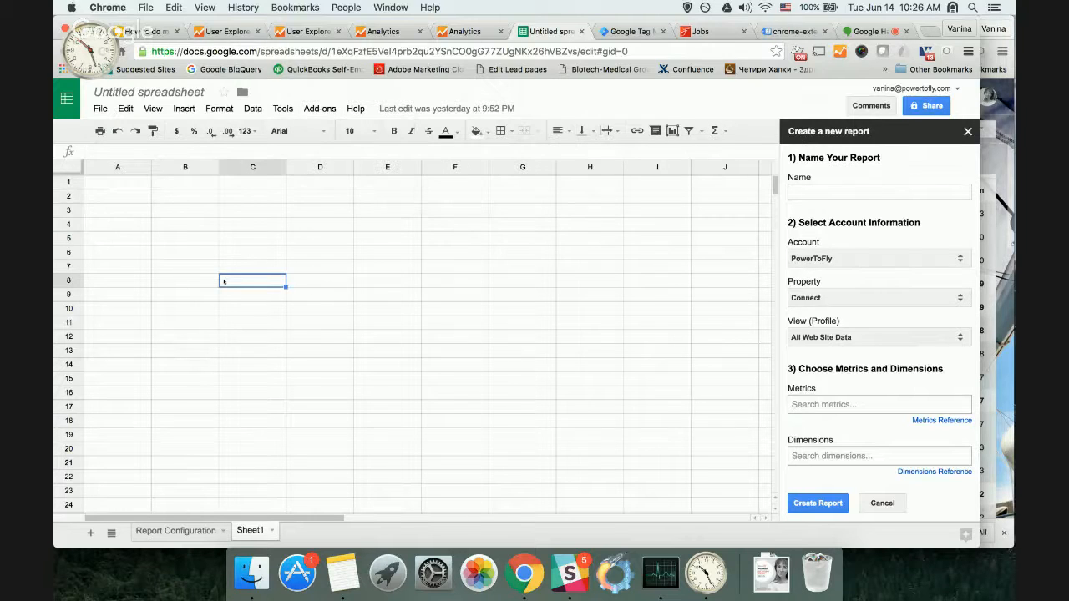
# Name the new Google Analytics report "test" and add the metrics Users, New Users and Sessions
pyautogui.click(854, 194)
pyautogui.write('test')
pyautogui.click(825, 406)
pyautogui.write('user')
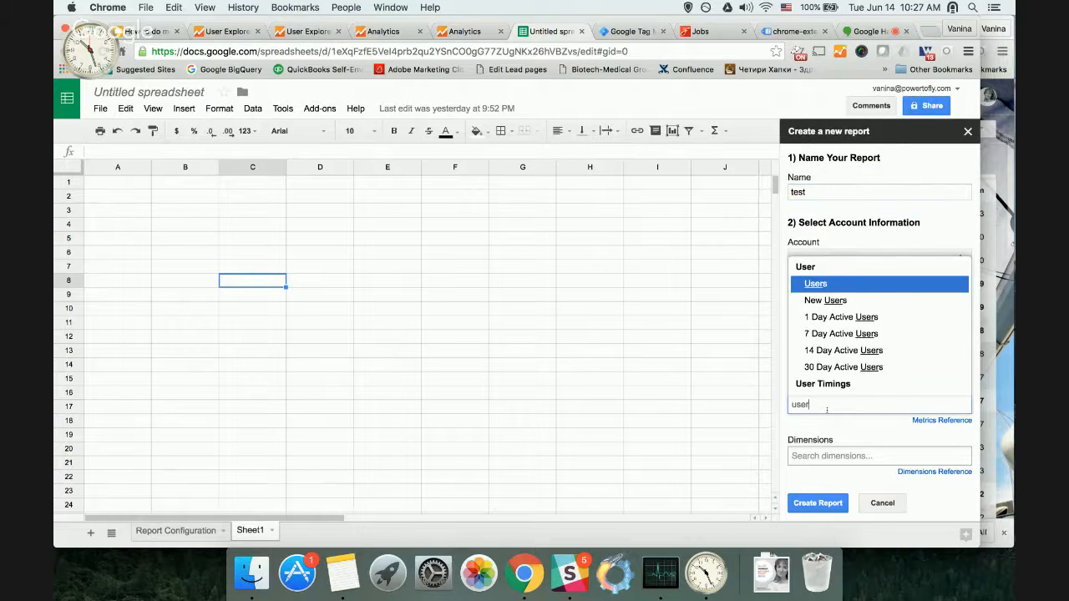
pyautogui.click(818, 284)
pyautogui.write('new')
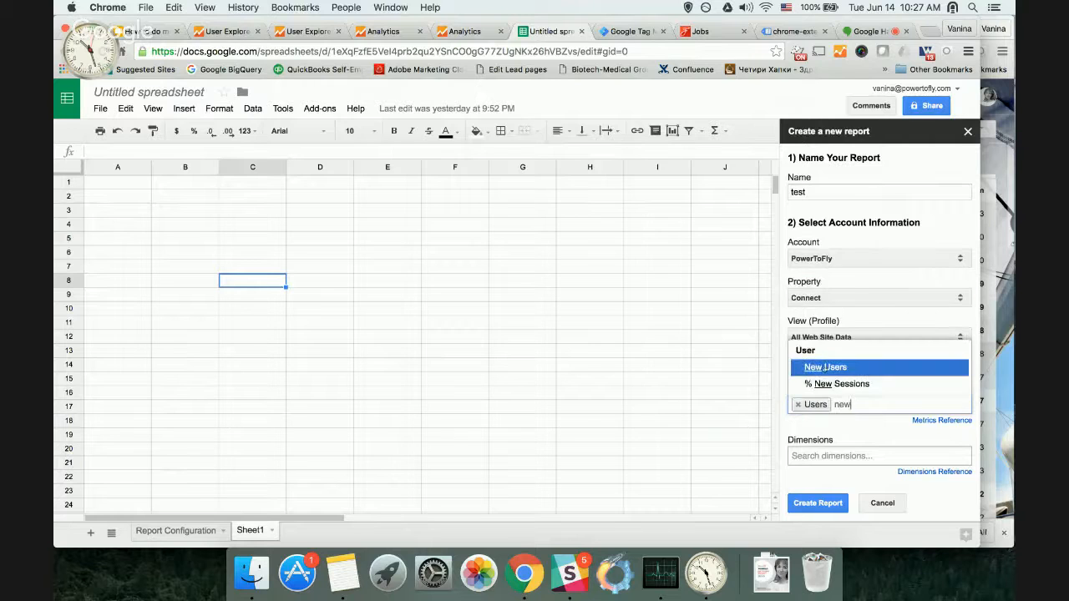
pyautogui.click(829, 375)
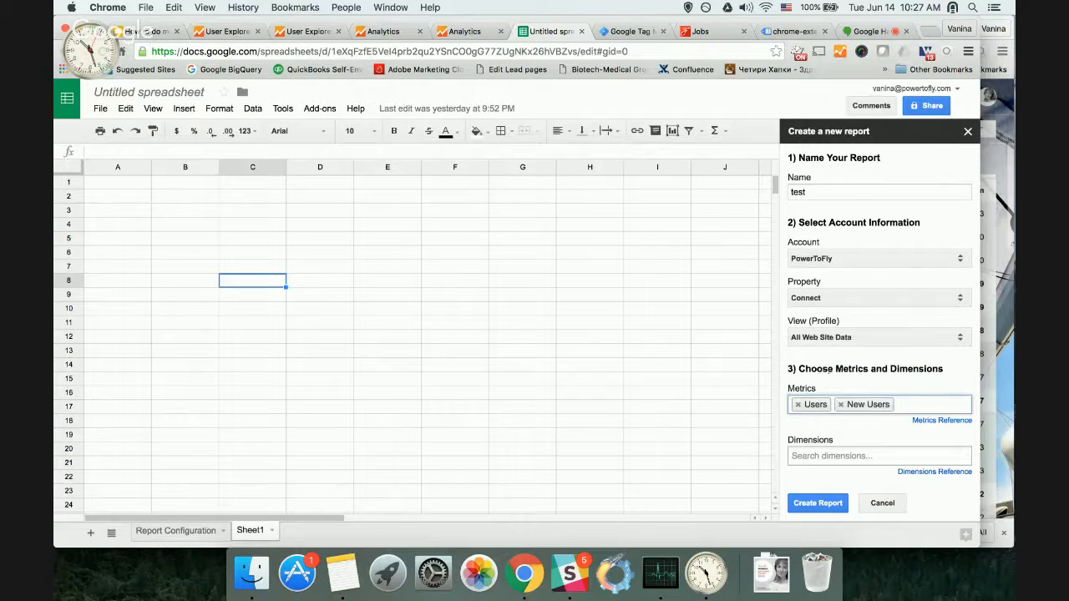
pyautogui.write('session')
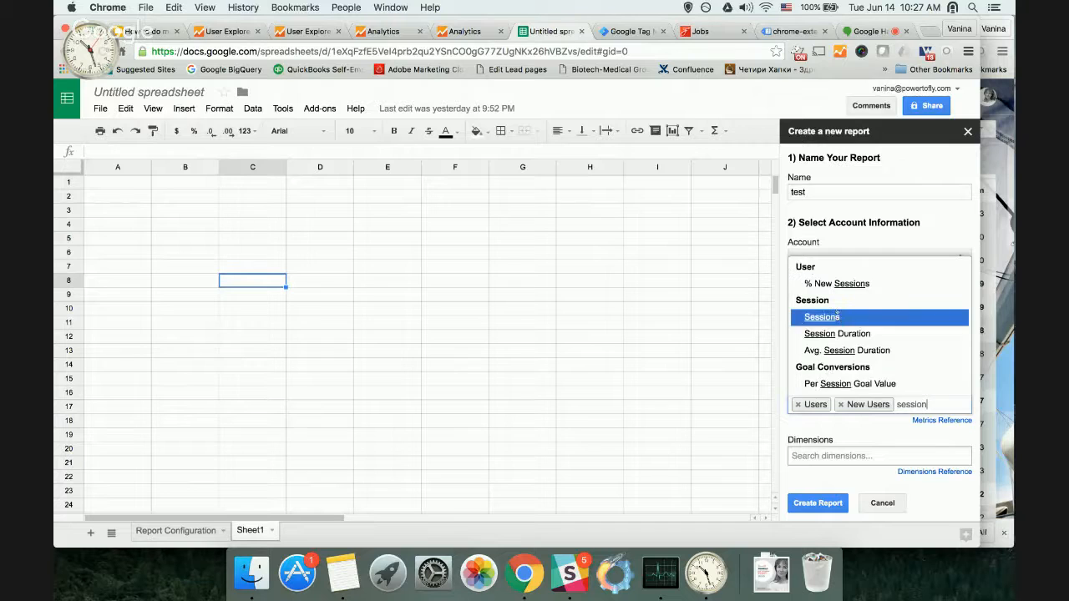
pyautogui.click(837, 315)
# Add the Source / Medium dimension and create the report
pyautogui.click(803, 453)
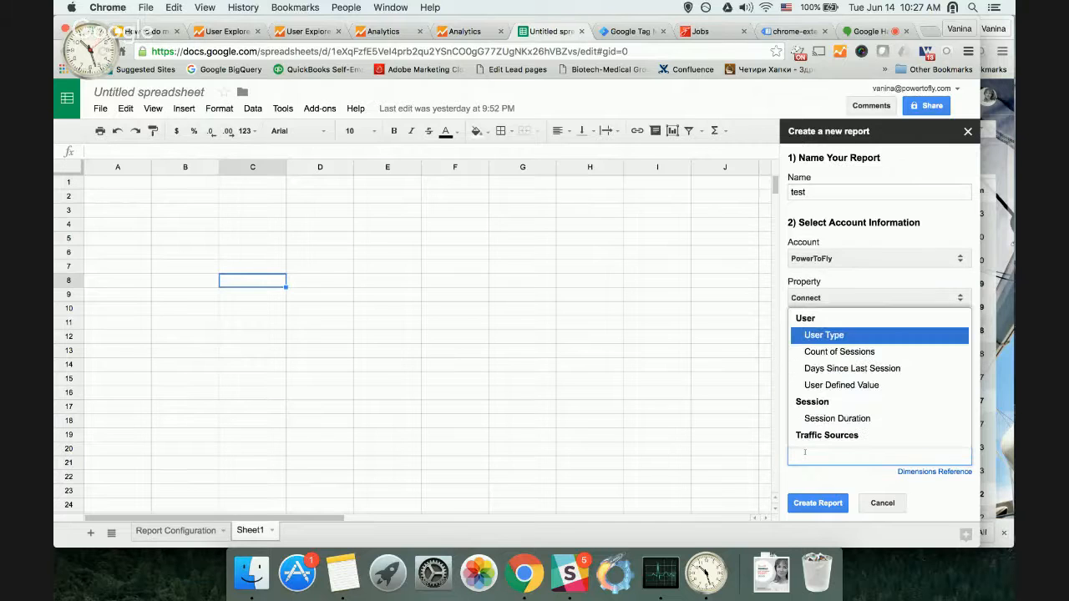
pyautogui.write('sour')
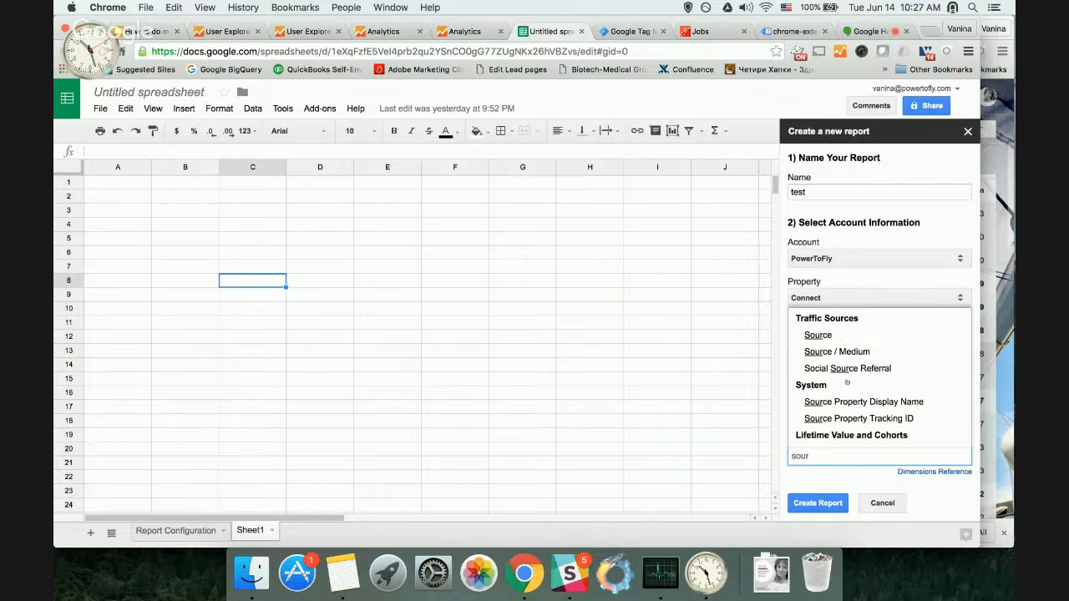
pyautogui.click(841, 352)
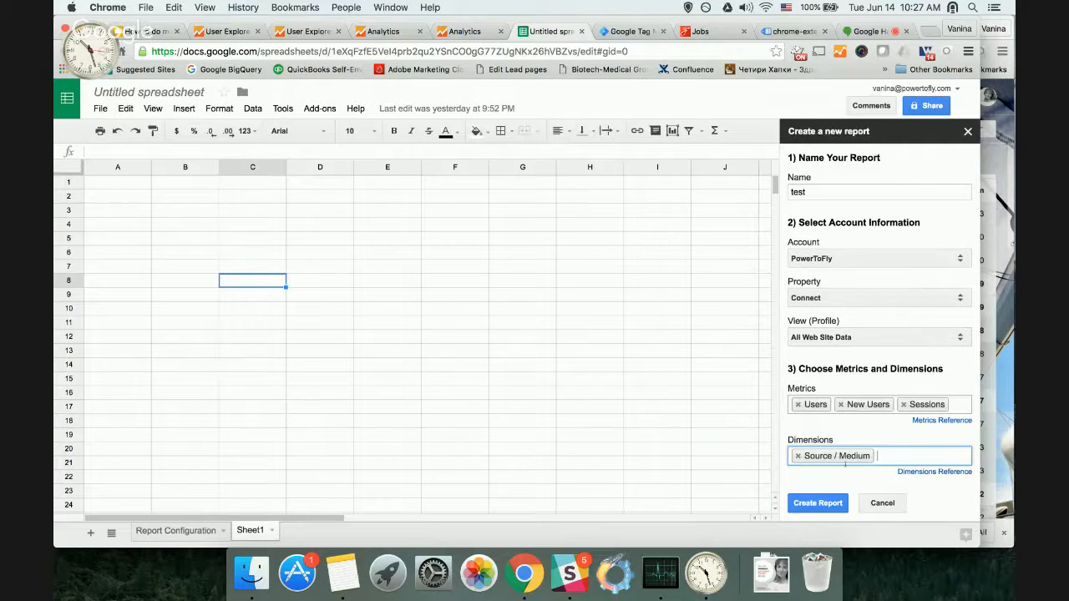
pyautogui.click(799, 504)
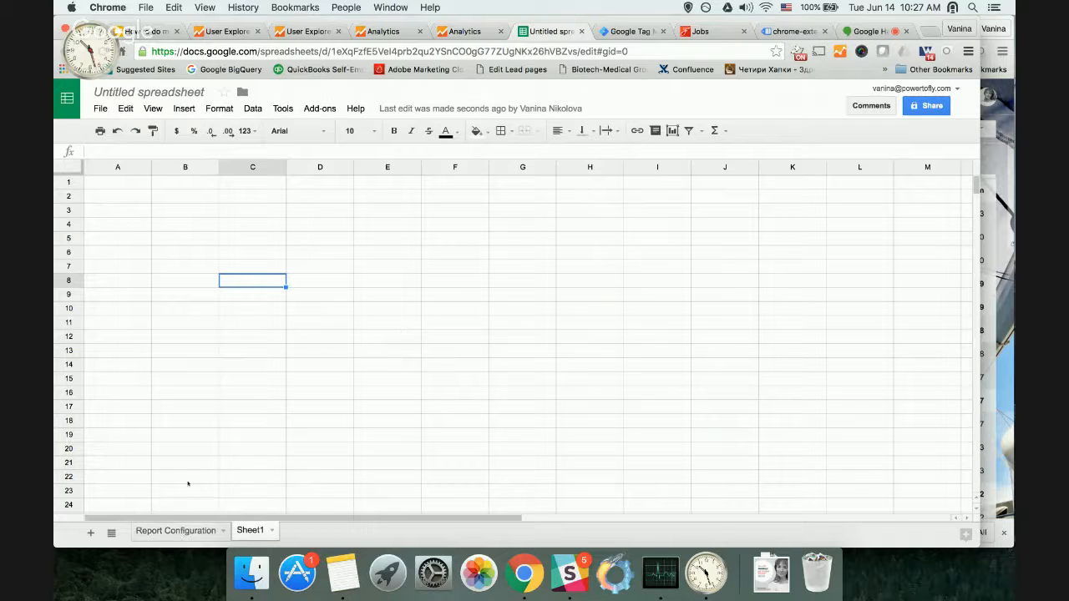
# Review the test report's settings in the Report Configuration sheet and run the Google Analytics reports
pyautogui.click(195, 530)
pyautogui.moveTo(258, 228); pyautogui.dragTo(266, 363)
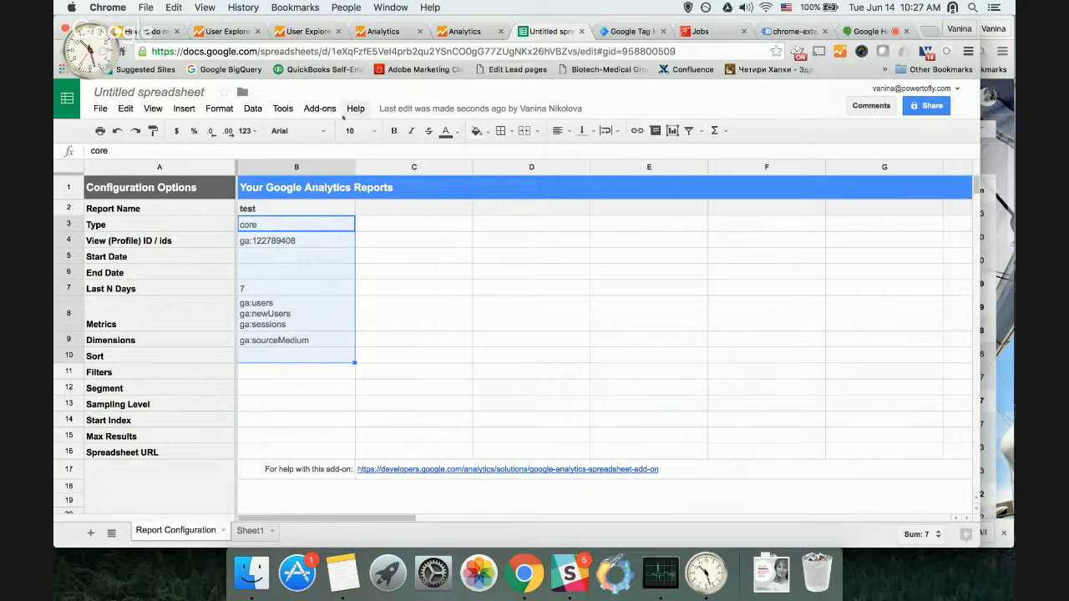
pyautogui.click(320, 109)
pyautogui.moveTo(324, 134)
pyautogui.click(457, 154)
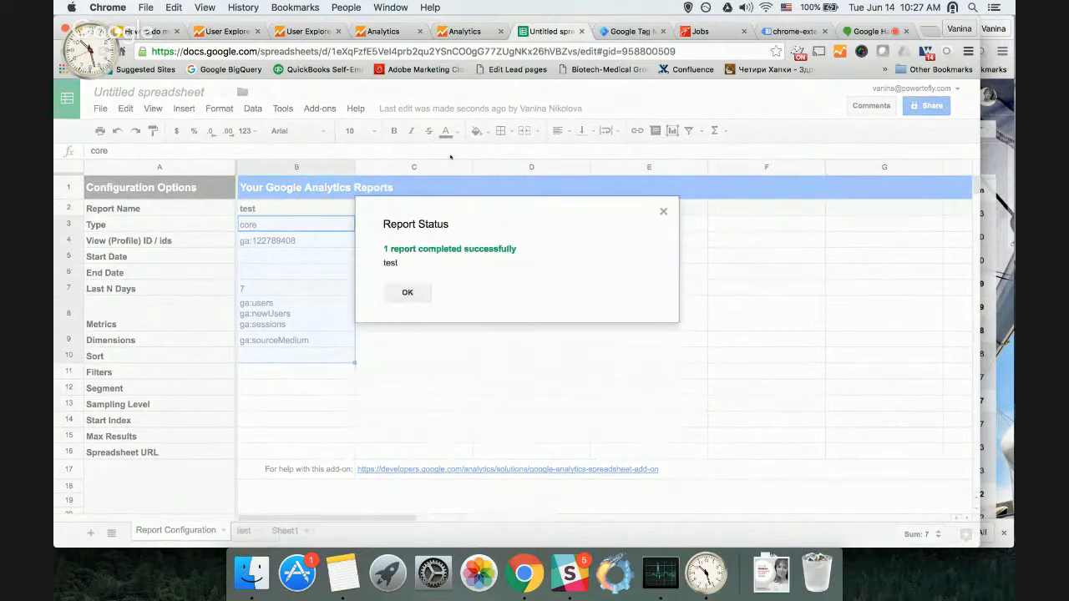
pyautogui.click(406, 292)
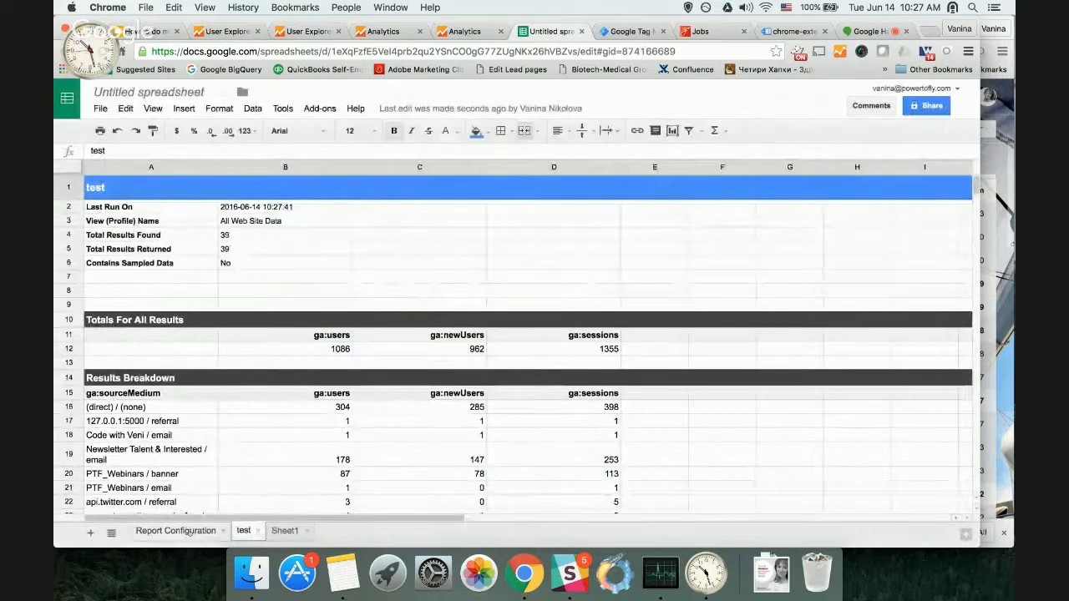
# Examine the totals and the source / medium results breakdown in the test sheet
pyautogui.scroll(-3, 267, 422)
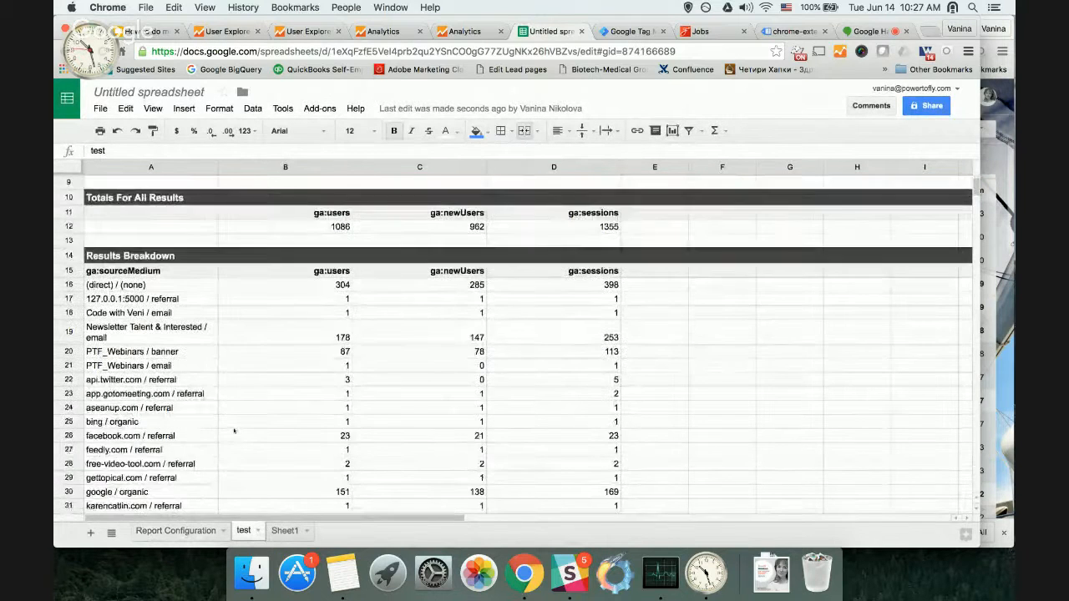
pyautogui.scroll(-7, 234, 431)
pyautogui.scroll(-7, 234, 431)
pyautogui.scroll(15, 234, 432)
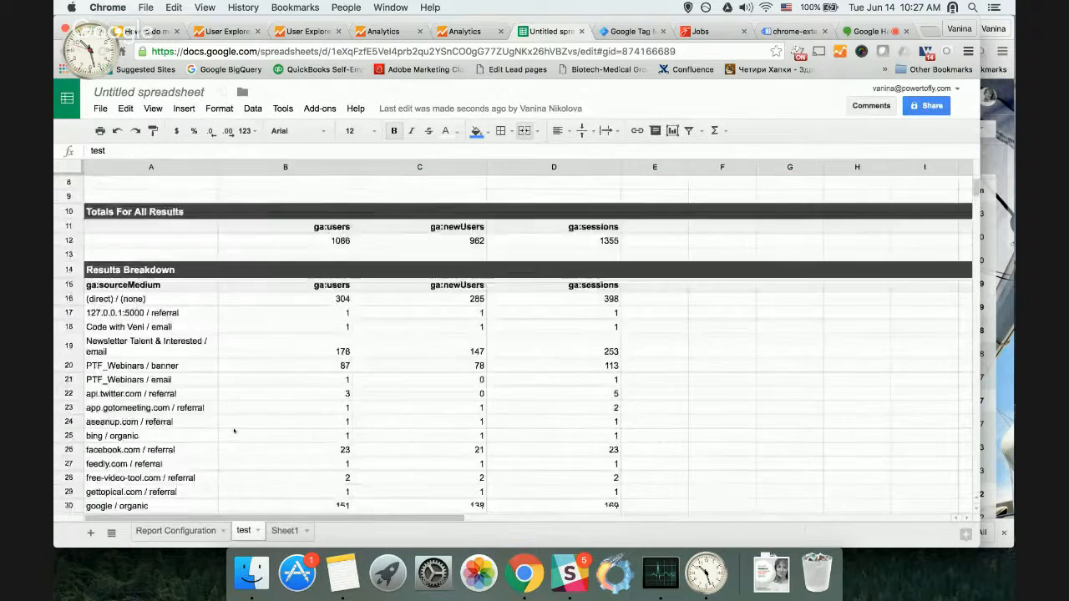
pyautogui.scroll(3, 200, 443)
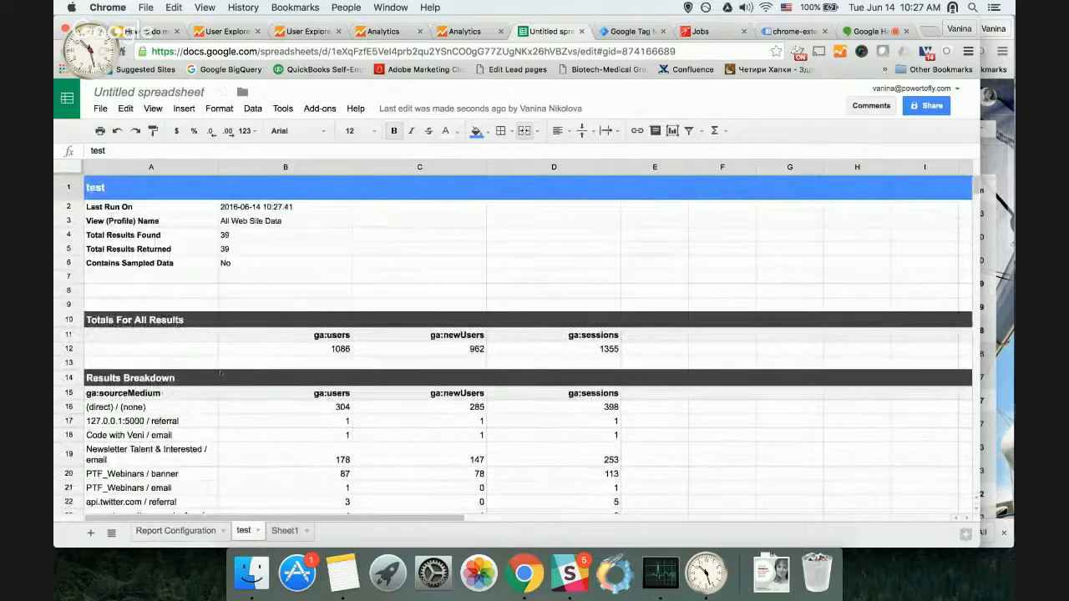
# In the Report Configuration sheet, clear the test report's Last N Days value and set its Start Date to =today()-1
pyautogui.click(176, 531)
pyautogui.click(317, 261)
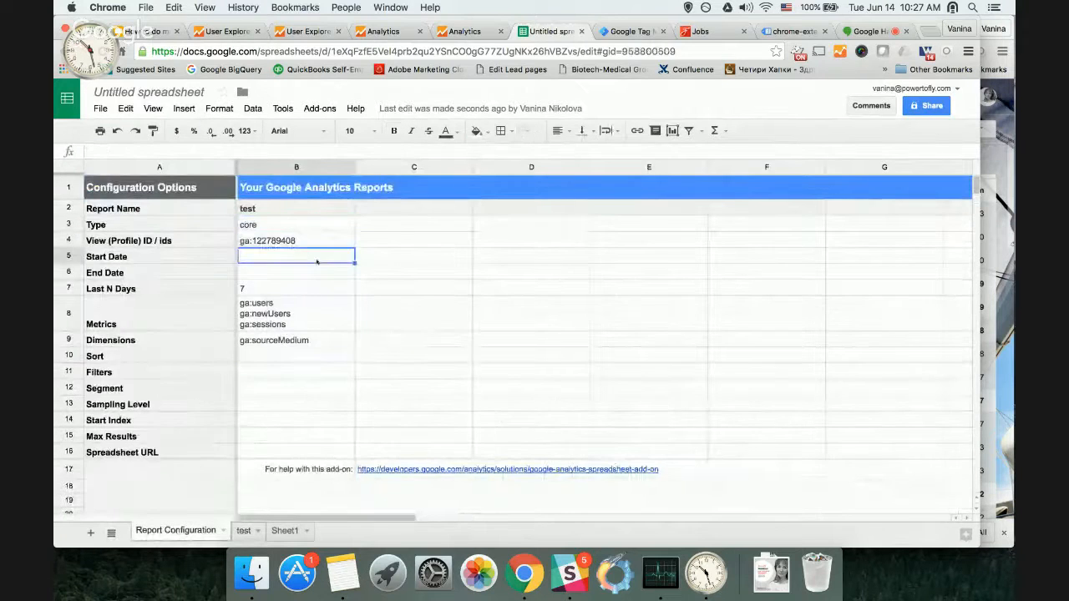
pyautogui.click(275, 278)
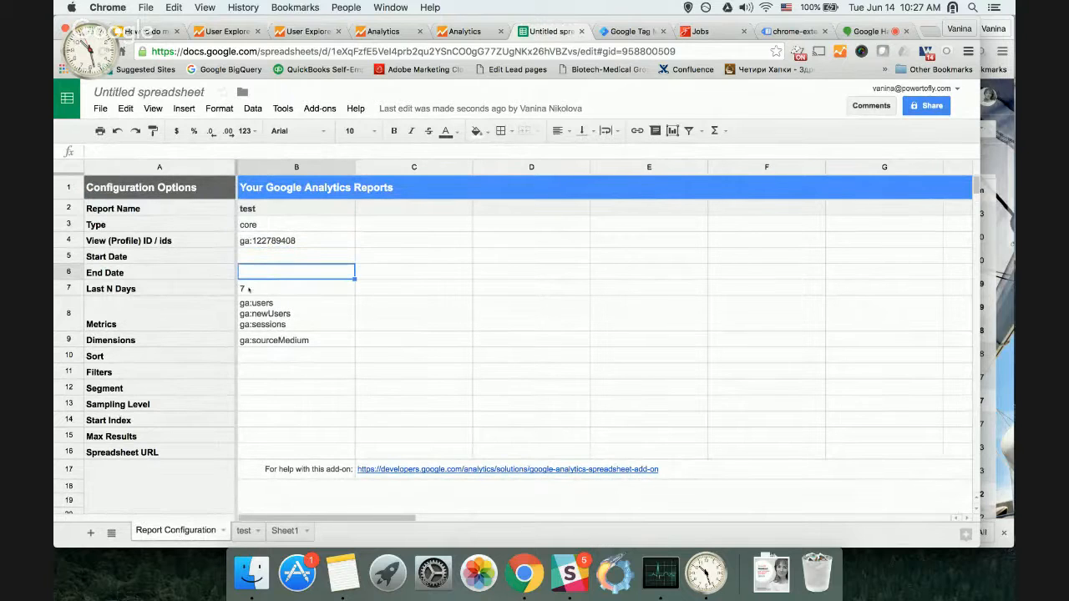
pyautogui.click(248, 289)
pyautogui.press('Delete')
pyautogui.click(249, 261)
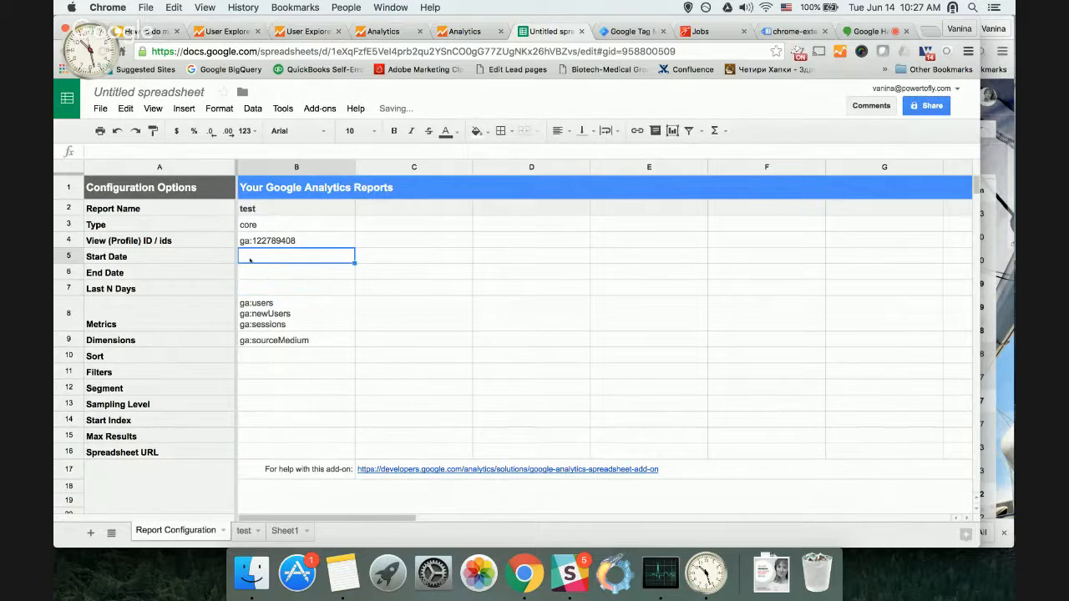
pyautogui.write('=')
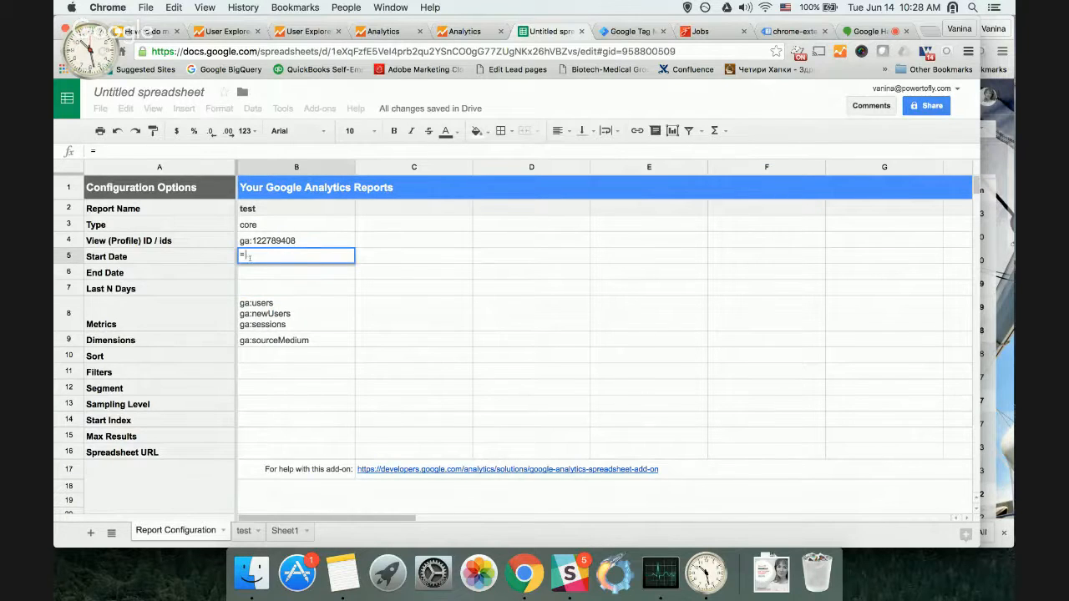
pyautogui.write('today()-1')
pyautogui.press('Return')
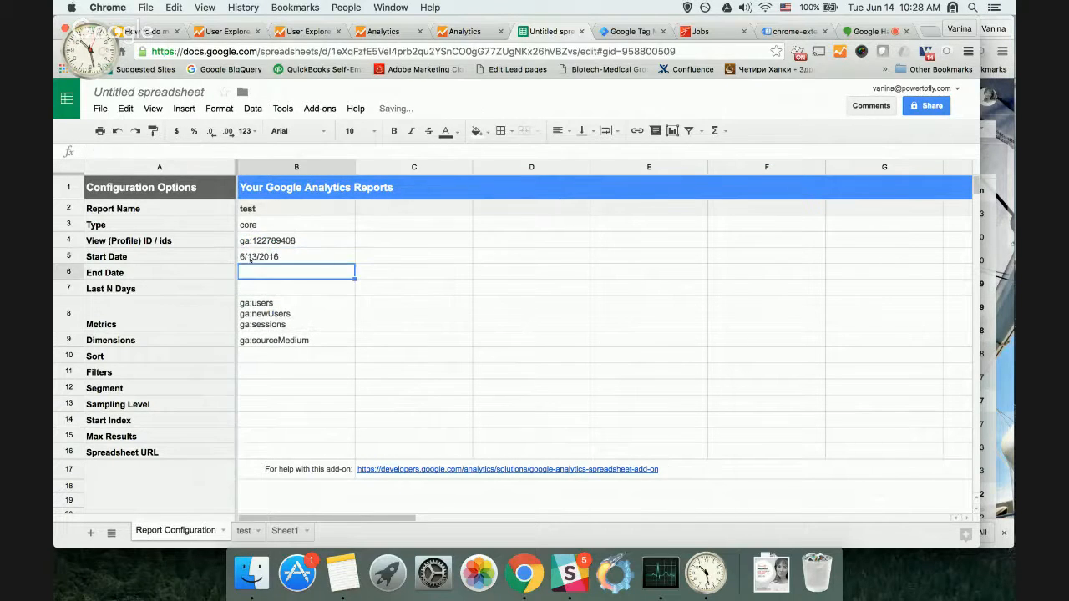
# Copy the Start Date formula =today()-1 into the test report's End Date cell
pyautogui.click(291, 257)
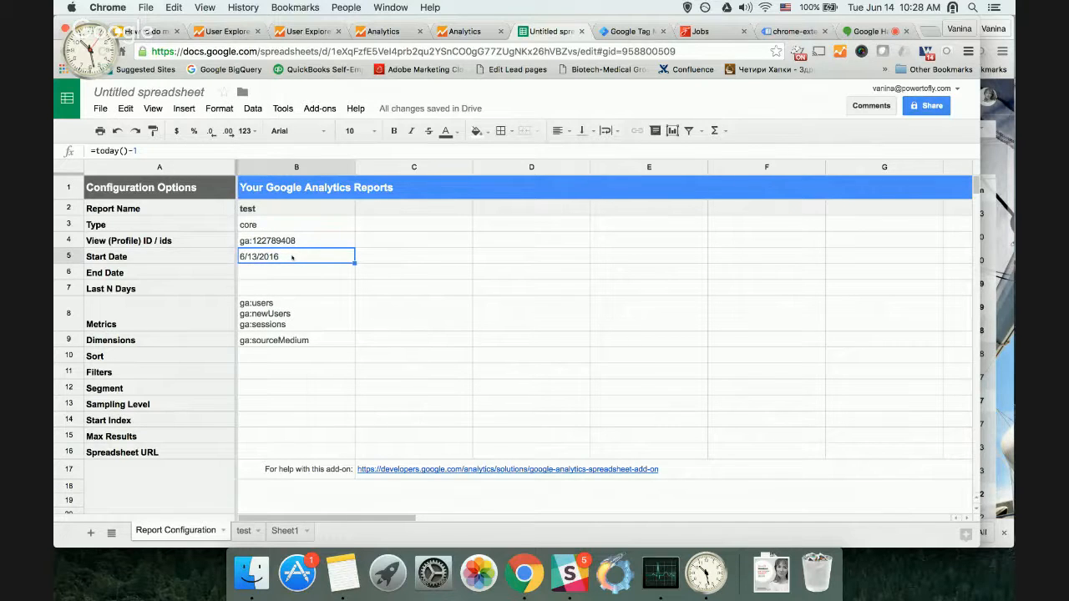
pyautogui.press('Down')
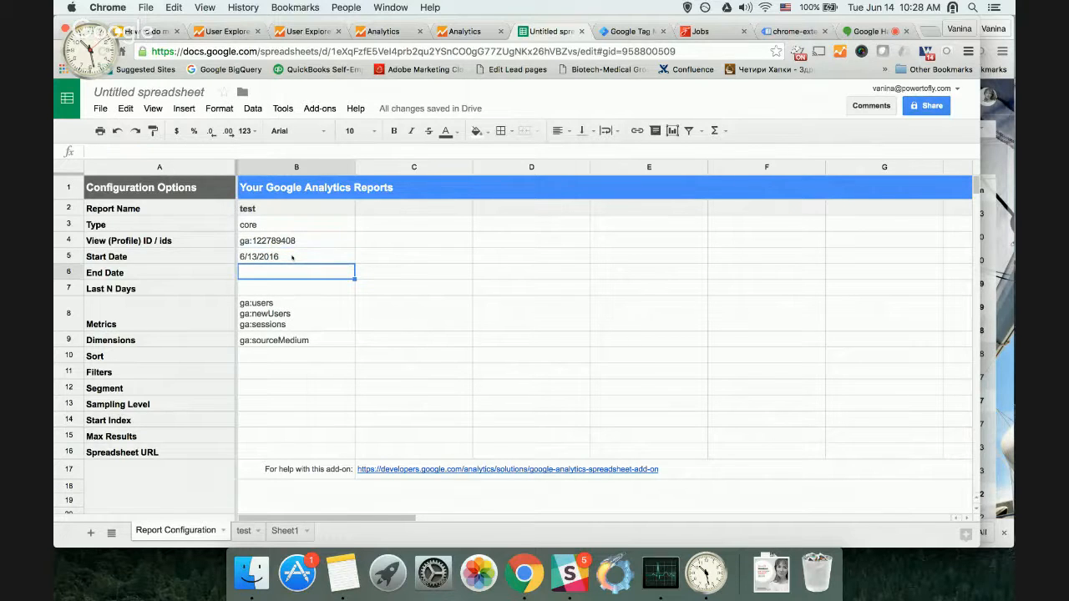
pyautogui.write('https://hangouts.google.com/call/6ja5k7as35hsdka5knlqu74iv4e')
pyautogui.click(322, 254)
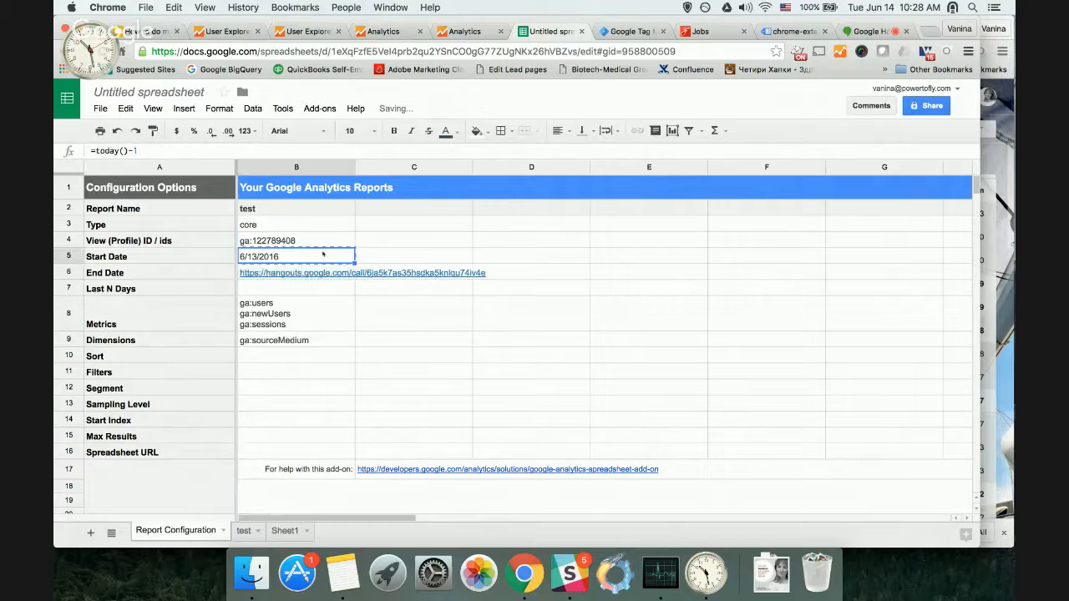
pyautogui.press('Down')
pyautogui.write('6/13/2016')
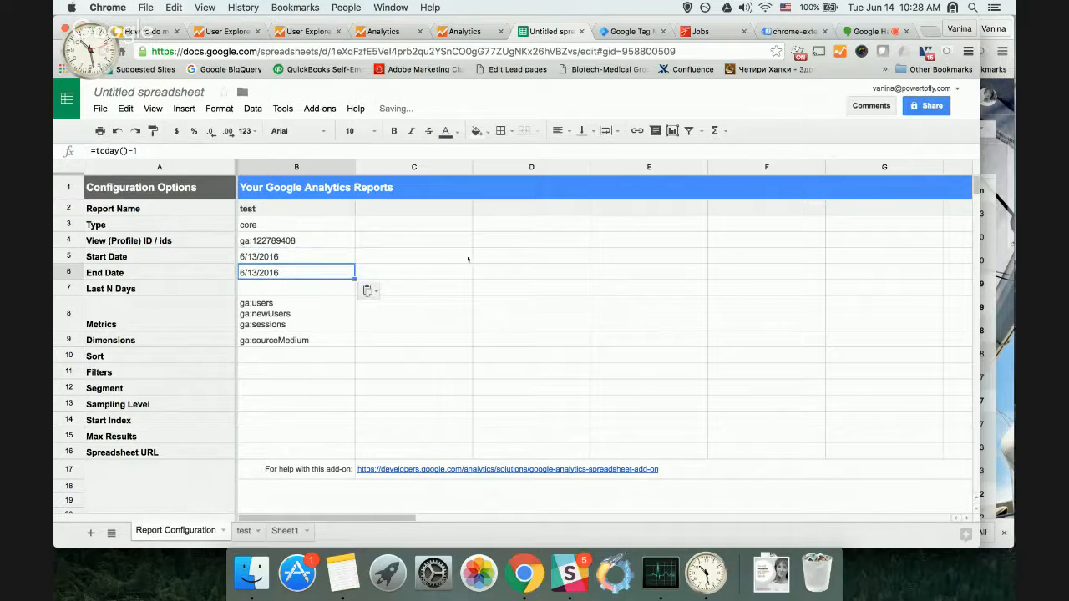
pyautogui.click(468, 259)
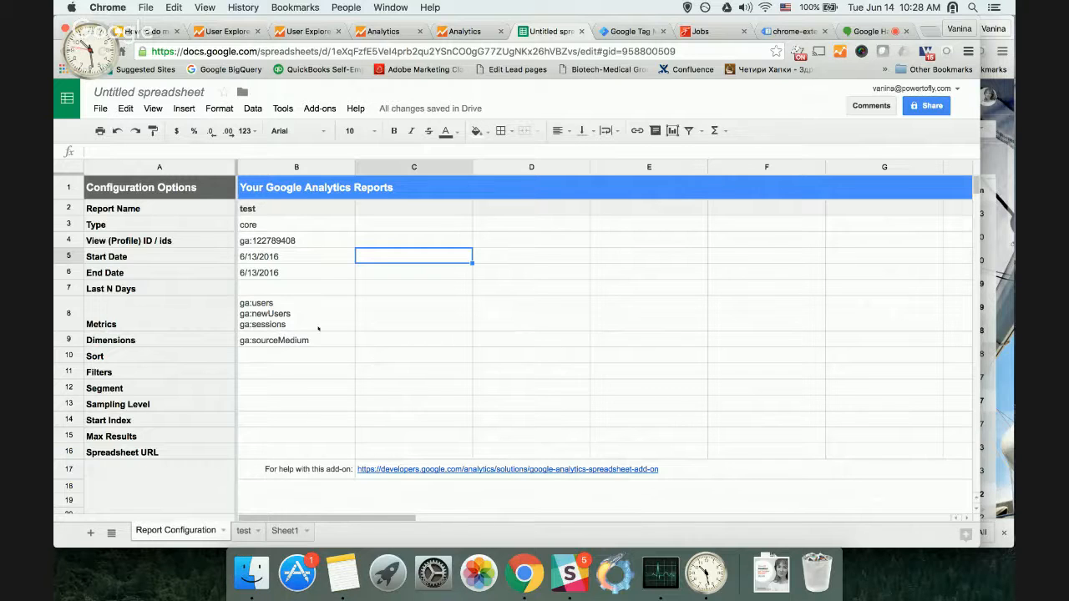
# Set the test report's Sort option to -ga:users to sort by users in descending order
pyautogui.click(259, 355)
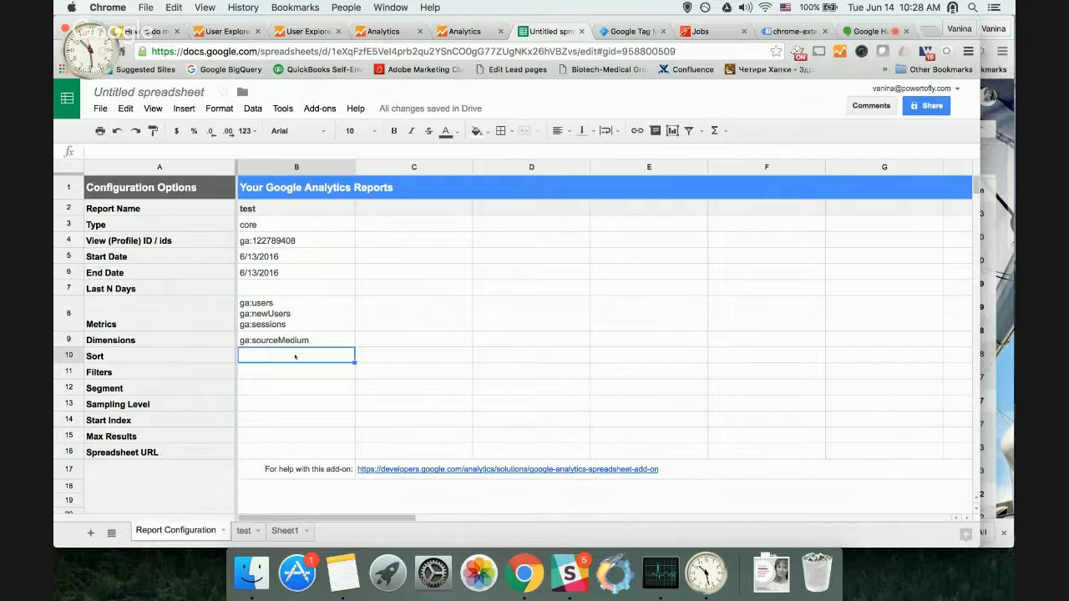
pyautogui.write('ga:')
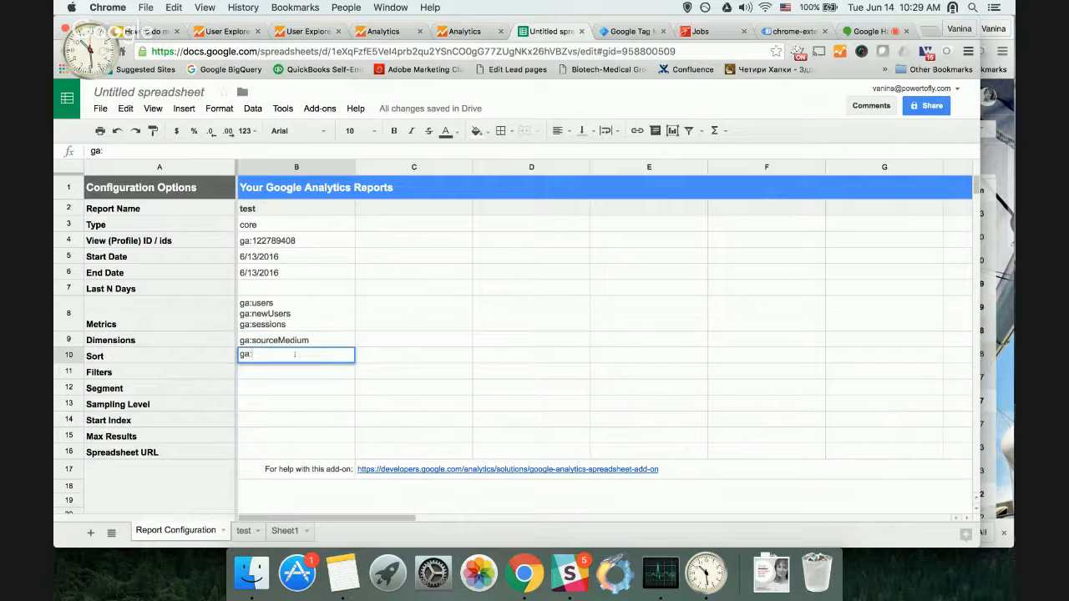
pyautogui.write('users')
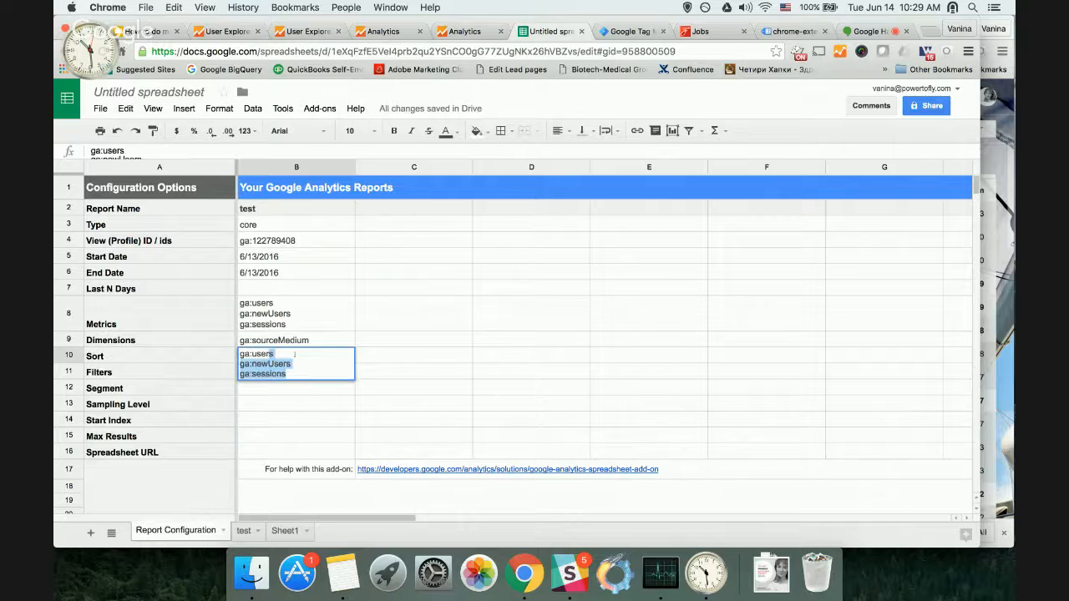
pyautogui.press('Return')
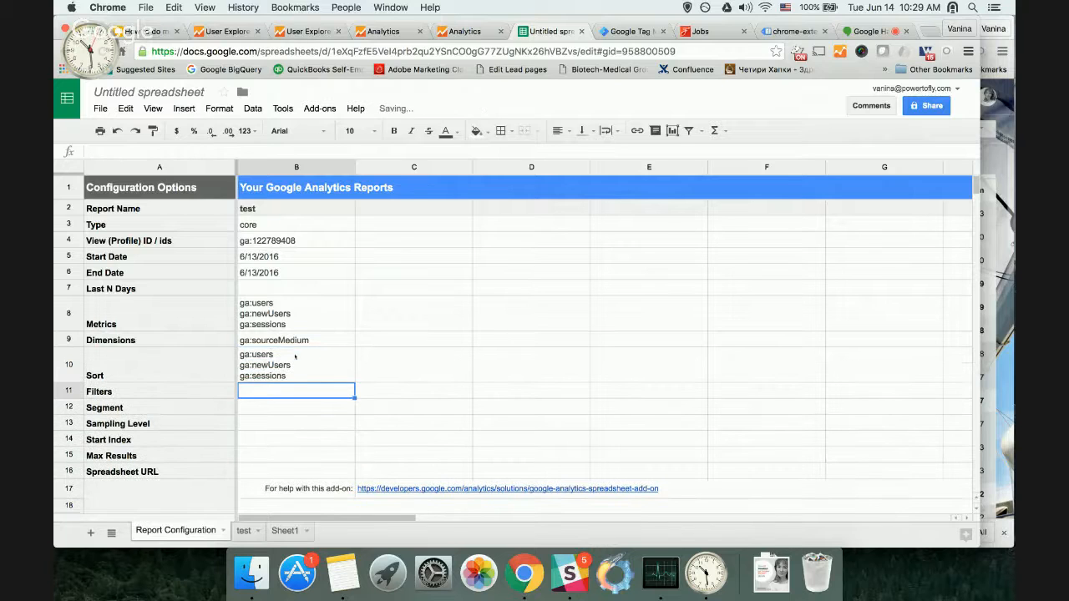
pyautogui.doubleClick(289, 364)
pyautogui.moveTo(287, 374); pyautogui.dragTo(223, 361)
pyautogui.press('BackSpace')
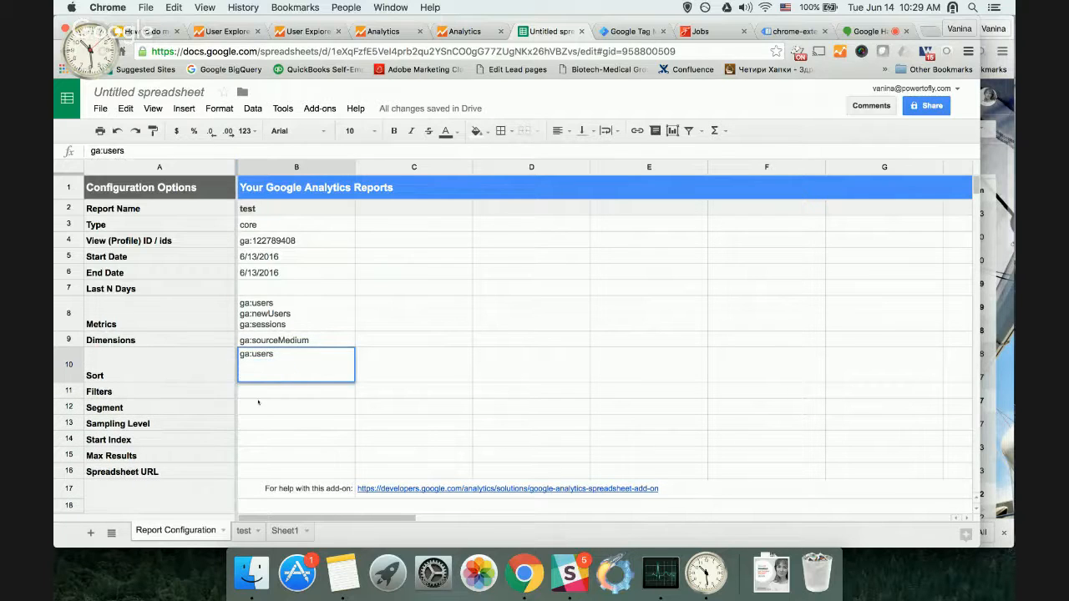
pyautogui.click(260, 403)
pyautogui.doubleClick(248, 358)
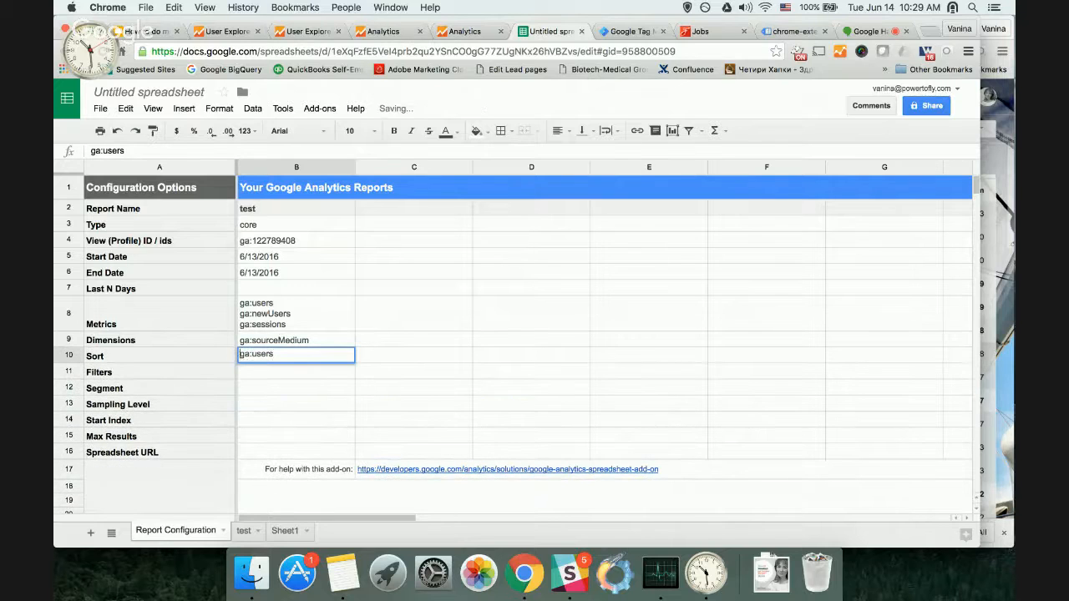
pyautogui.write('-')
pyautogui.click(298, 376)
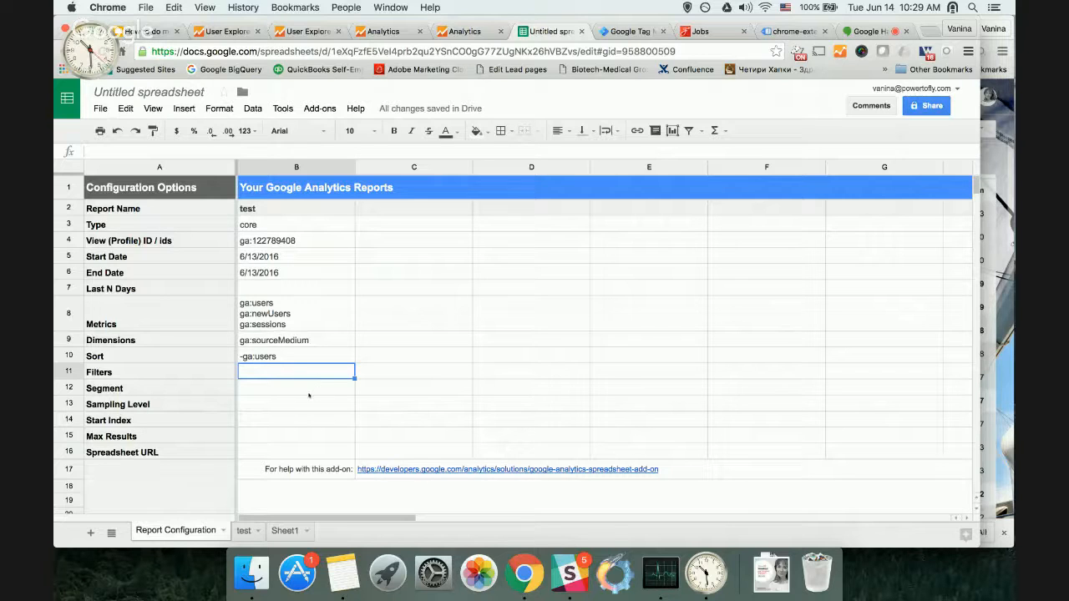
# Switch to the Google Slides deck, present it from the Google Analytics Spreadsheet add-on slide and advance to the PowerToFly example slide
pyautogui.click(314, 391)
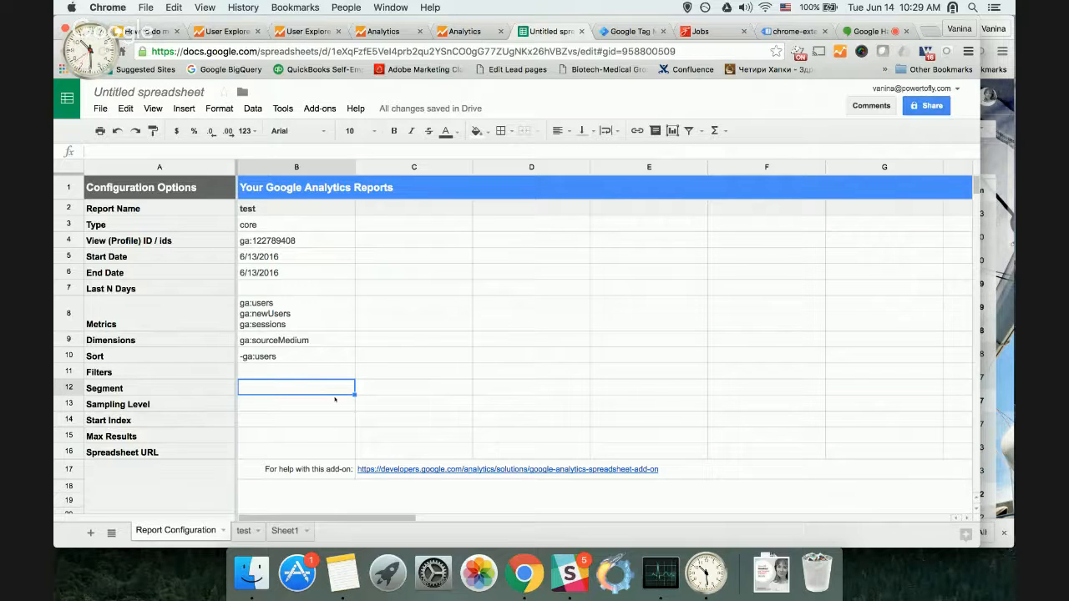
pyautogui.scroll(-2, 343, 317)
pyautogui.scroll(2, 343, 316)
pyautogui.click(146, 32)
pyautogui.scroll(-1, 159, 284)
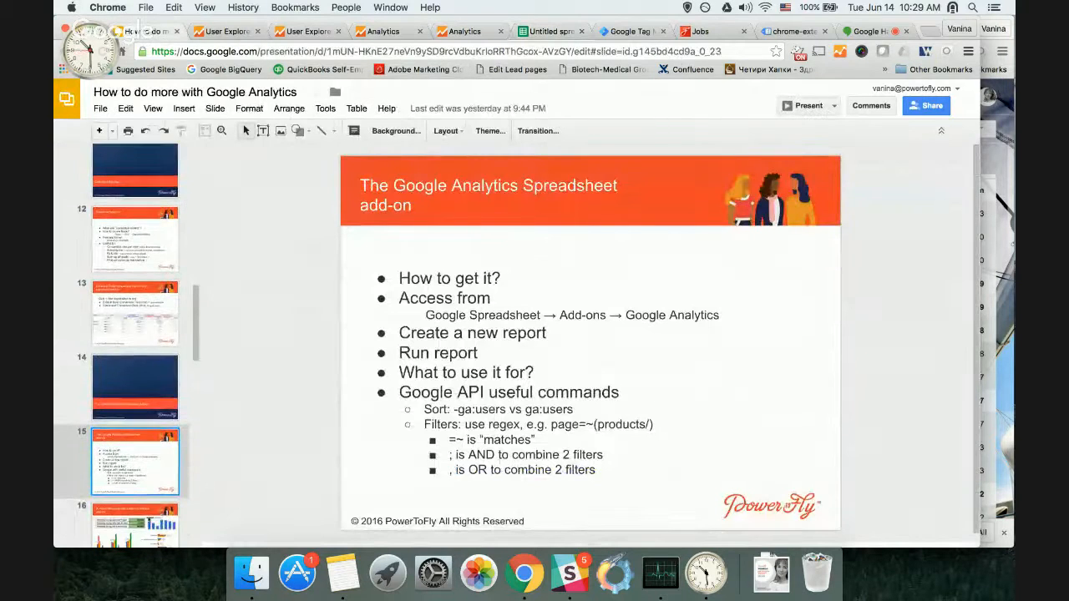
pyautogui.click(803, 106)
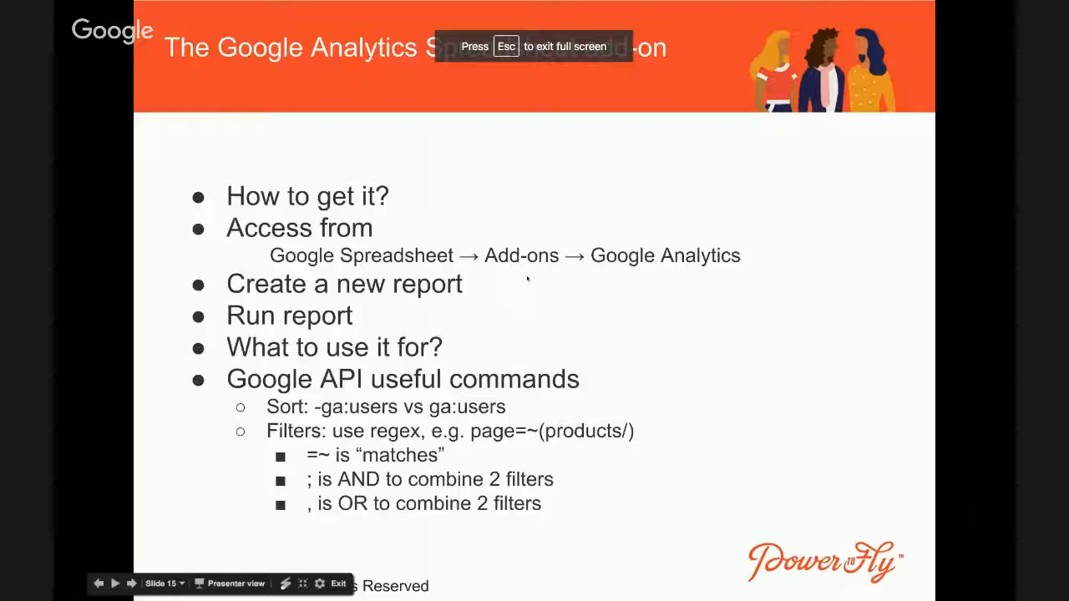
pyautogui.click(528, 279)
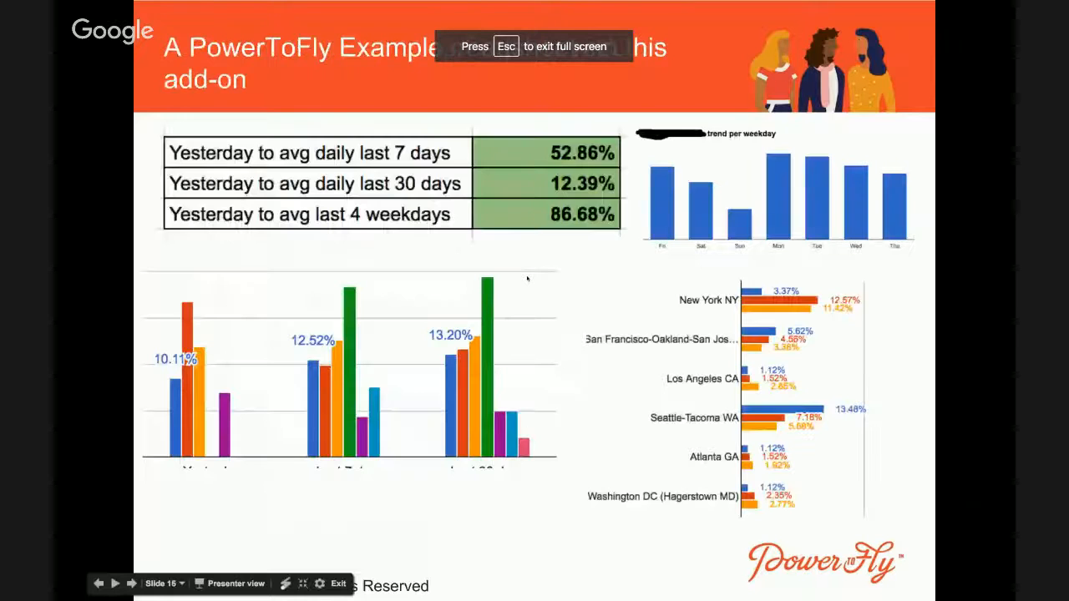
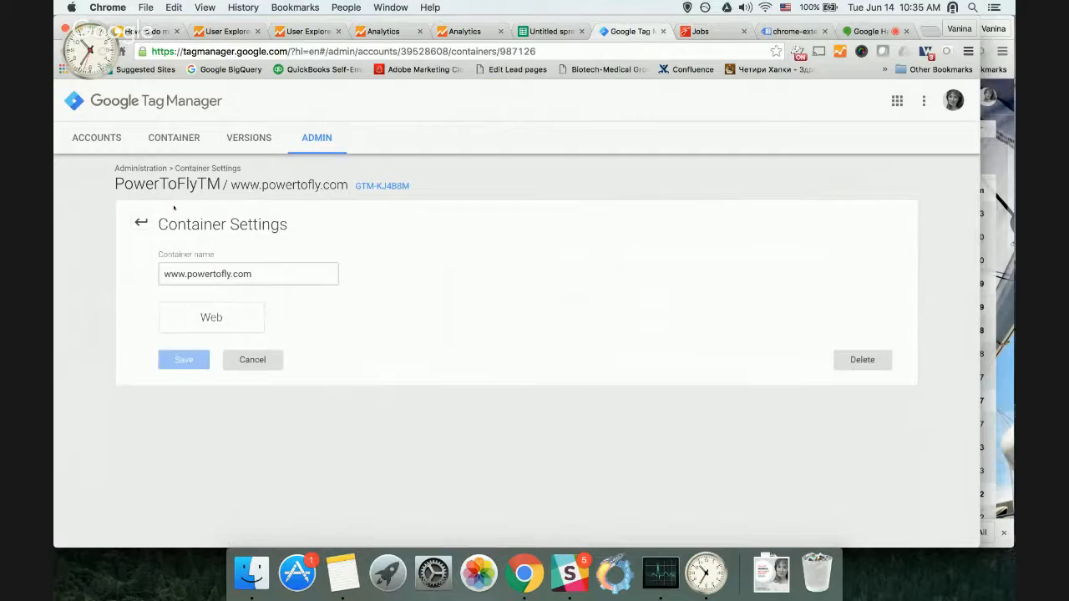
pyautogui.click(142, 224)
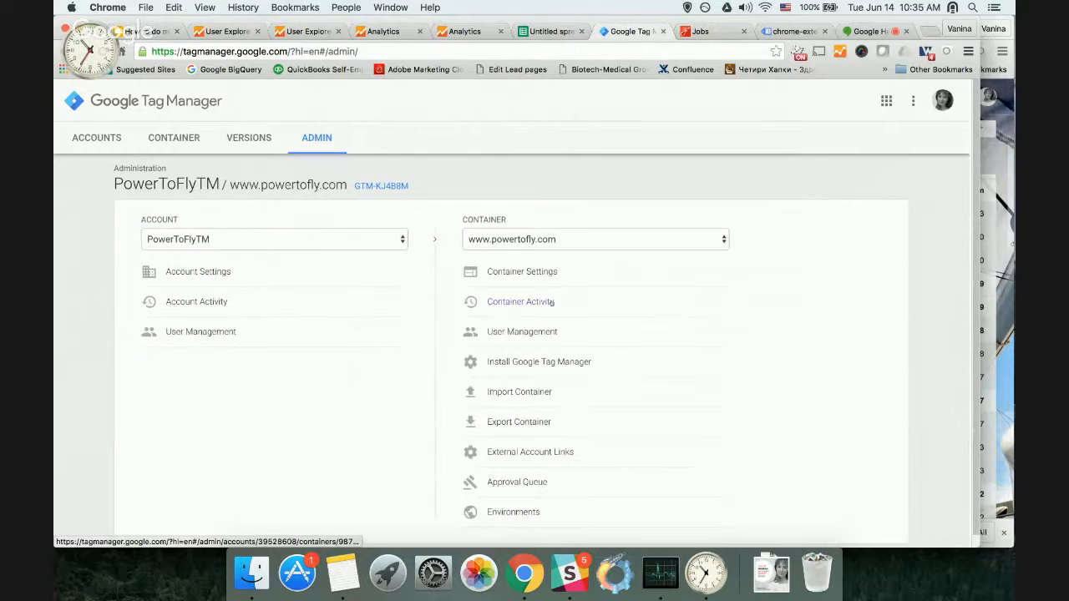
pyautogui.scroll(-1, 552, 302)
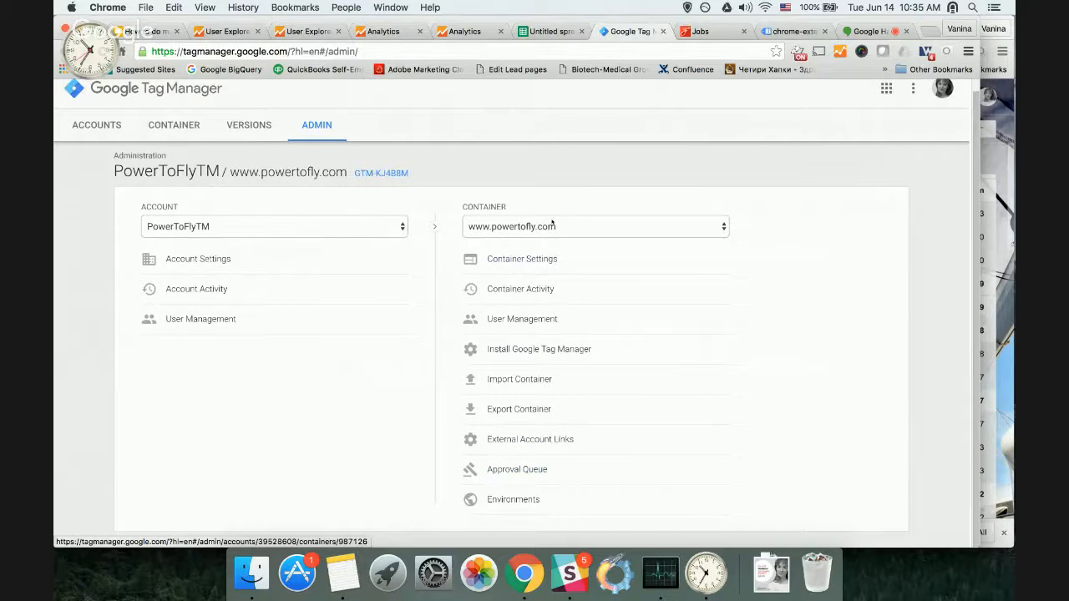
pyautogui.click(539, 289)
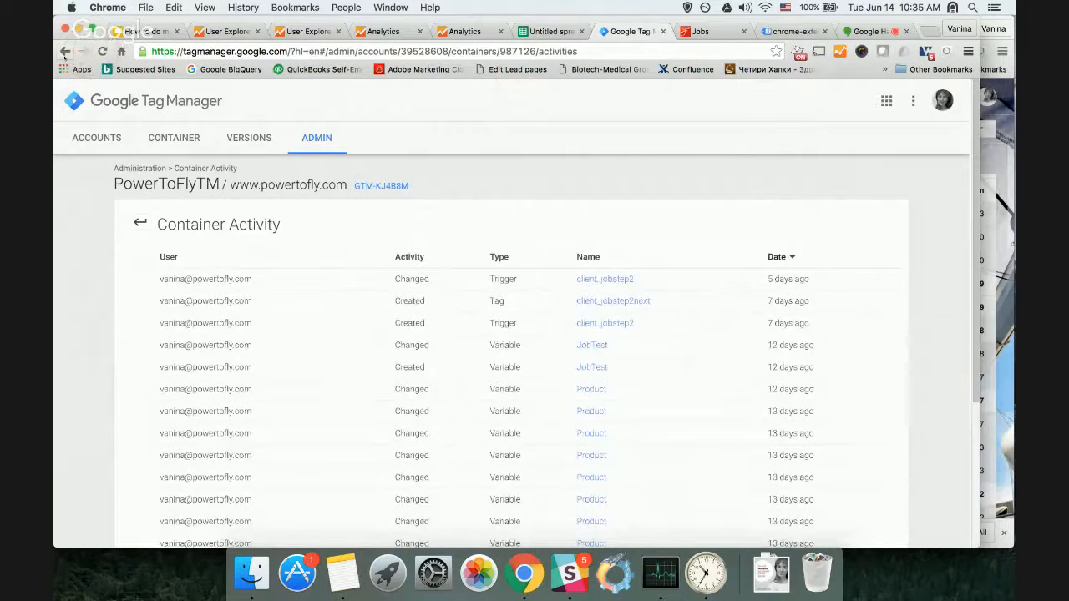
pyautogui.click(65, 52)
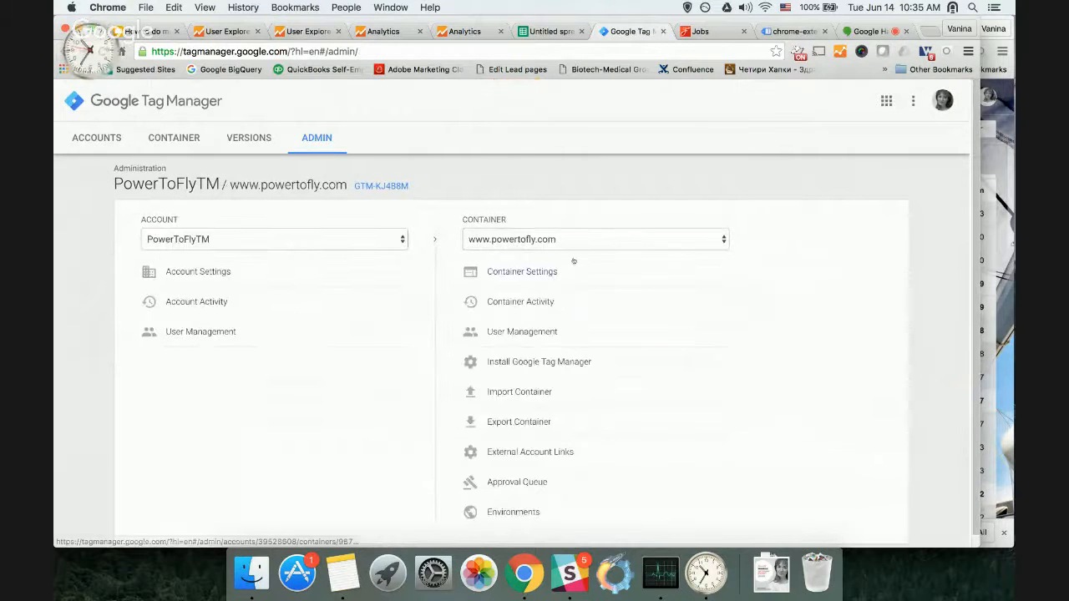
pyautogui.scroll(-1, 574, 262)
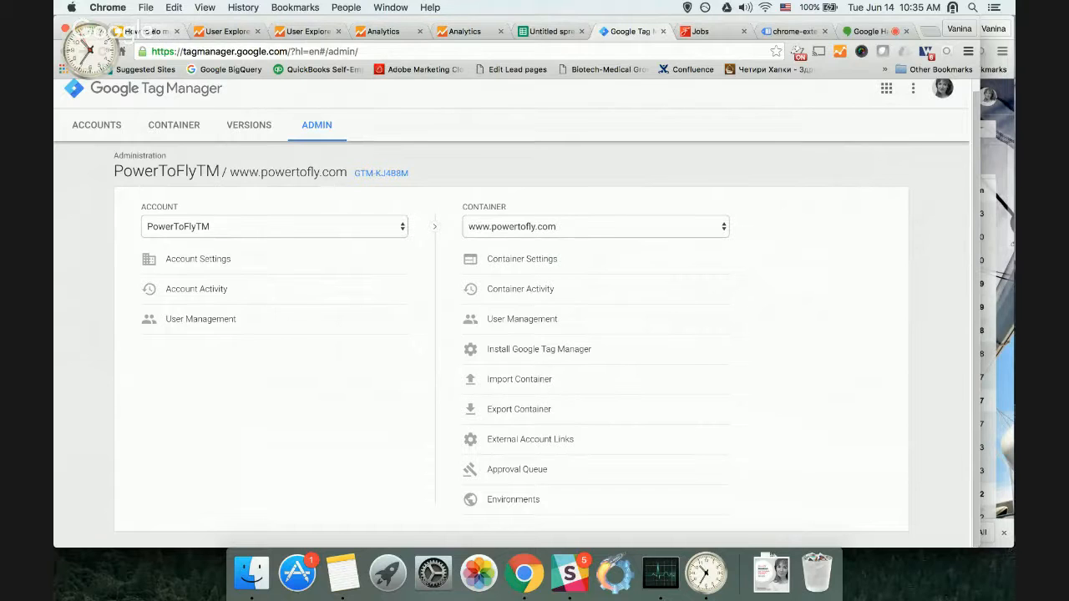
# Check the Google Tag Manager (GTM) slide in the Google Slides deck and return to Google Tag Manager
pyautogui.click(138, 31)
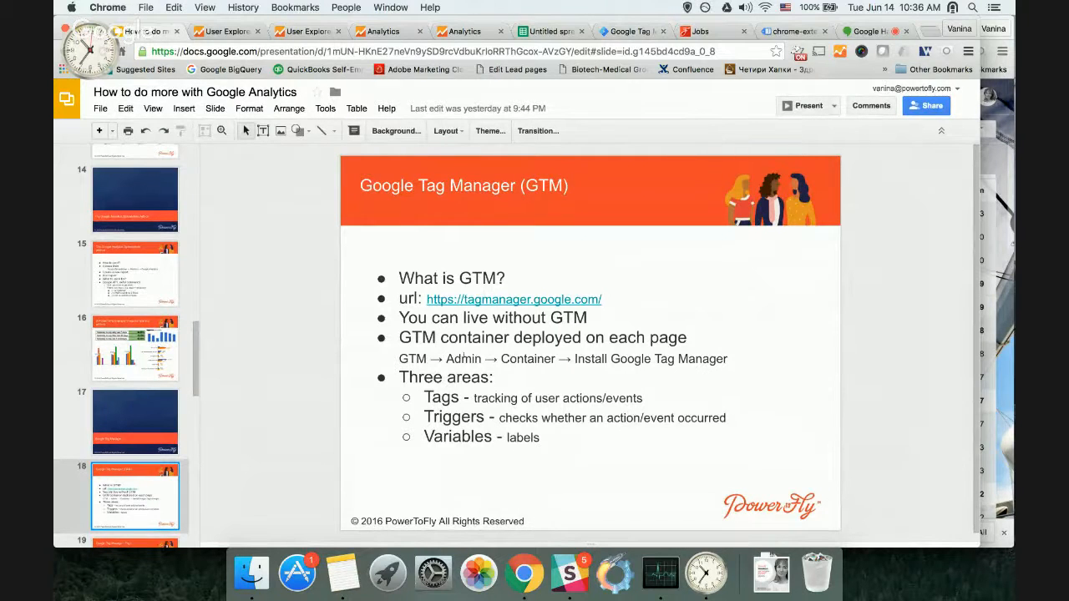
pyautogui.click(464, 358)
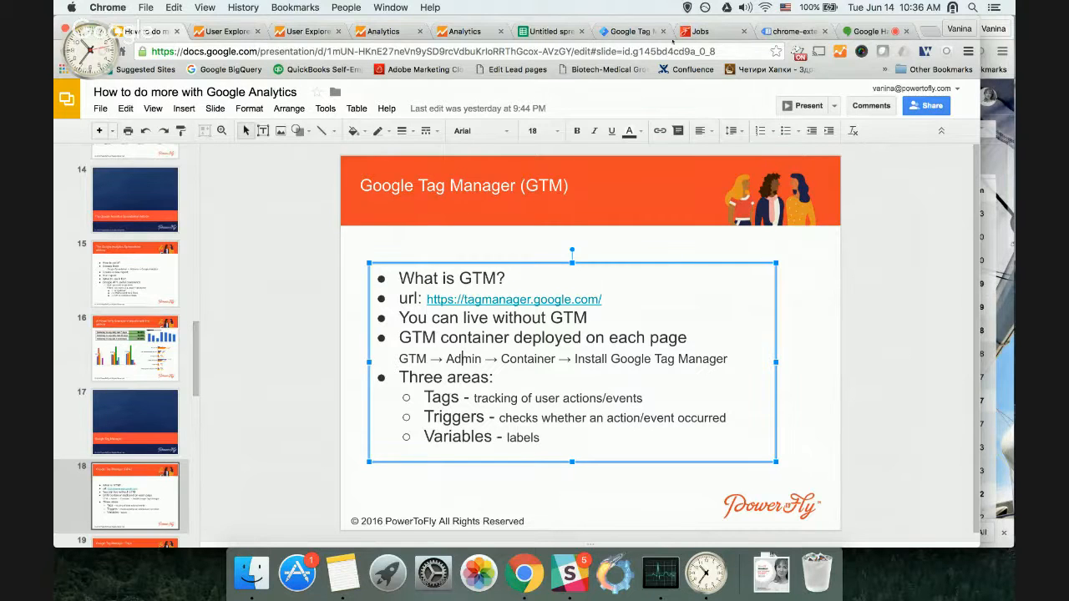
pyautogui.click(628, 31)
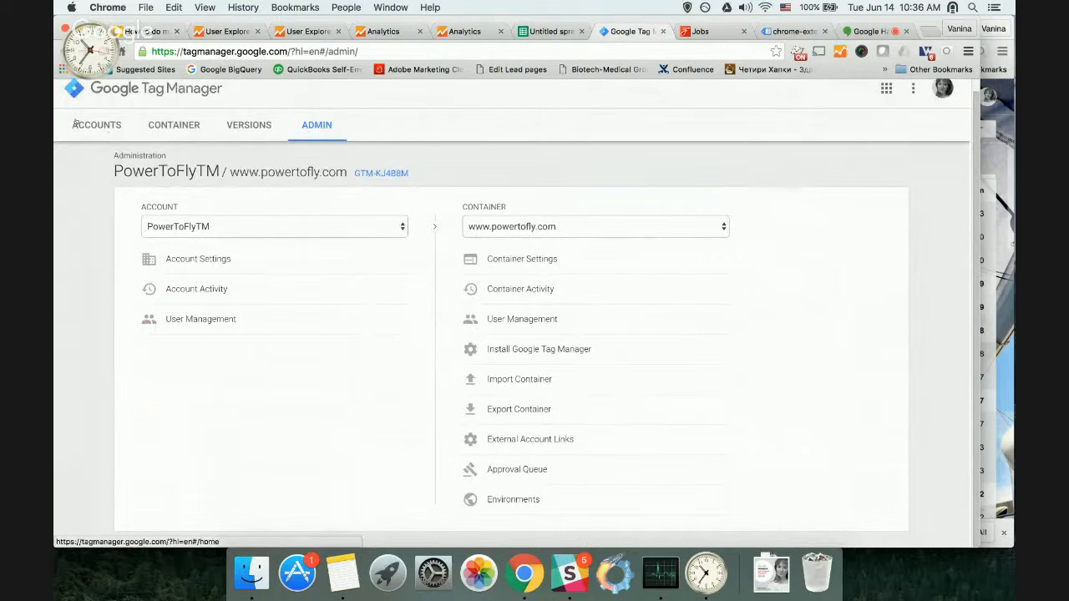
pyautogui.click(100, 125)
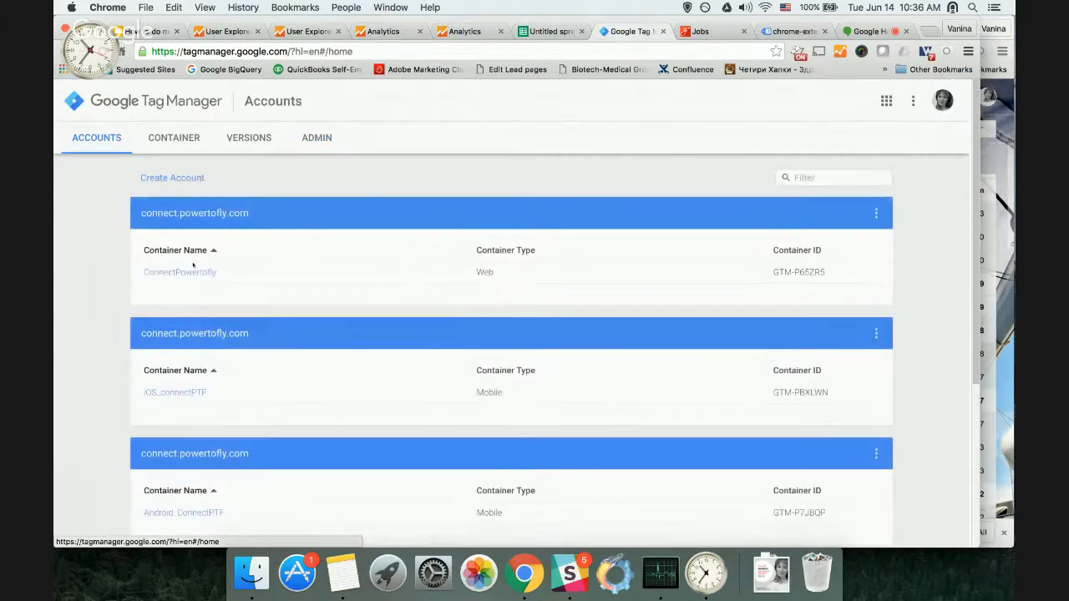
pyautogui.scroll(-5, 184, 264)
pyautogui.click(171, 384)
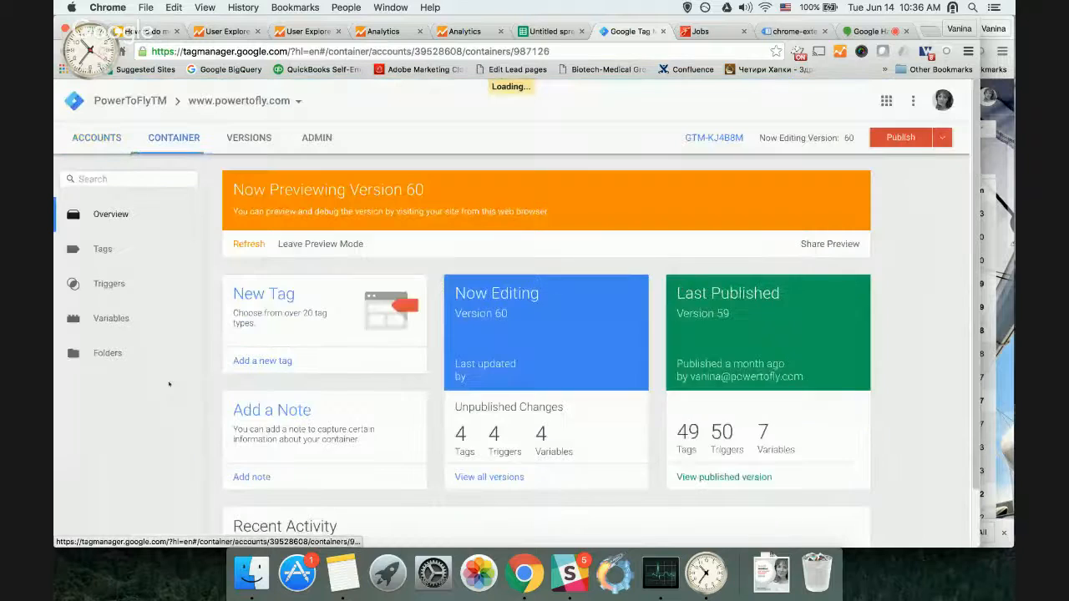
pyautogui.scroll(-1, 169, 385)
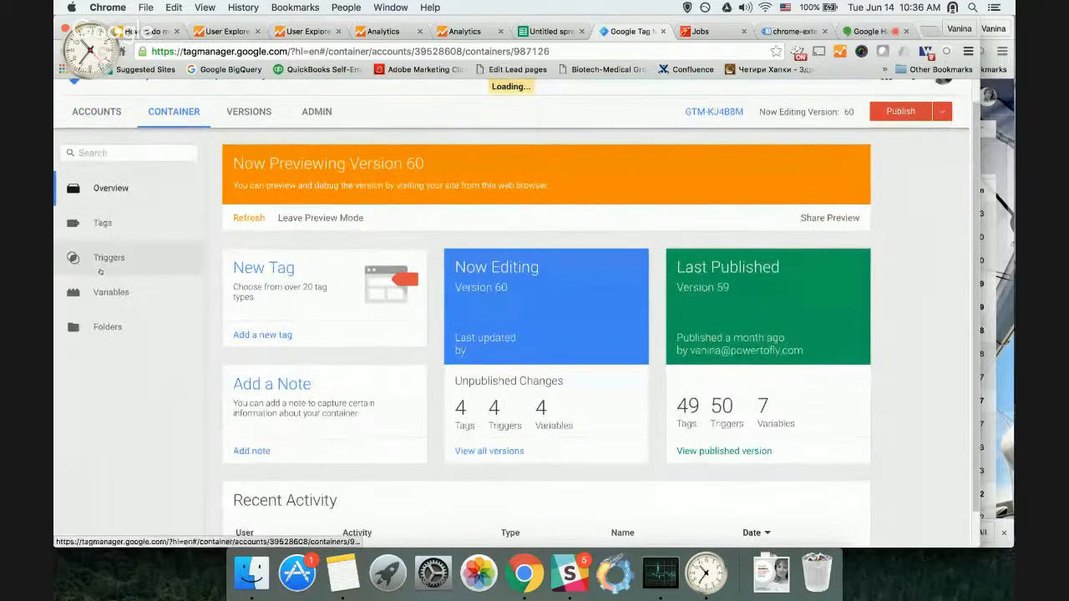
pyautogui.click(105, 221)
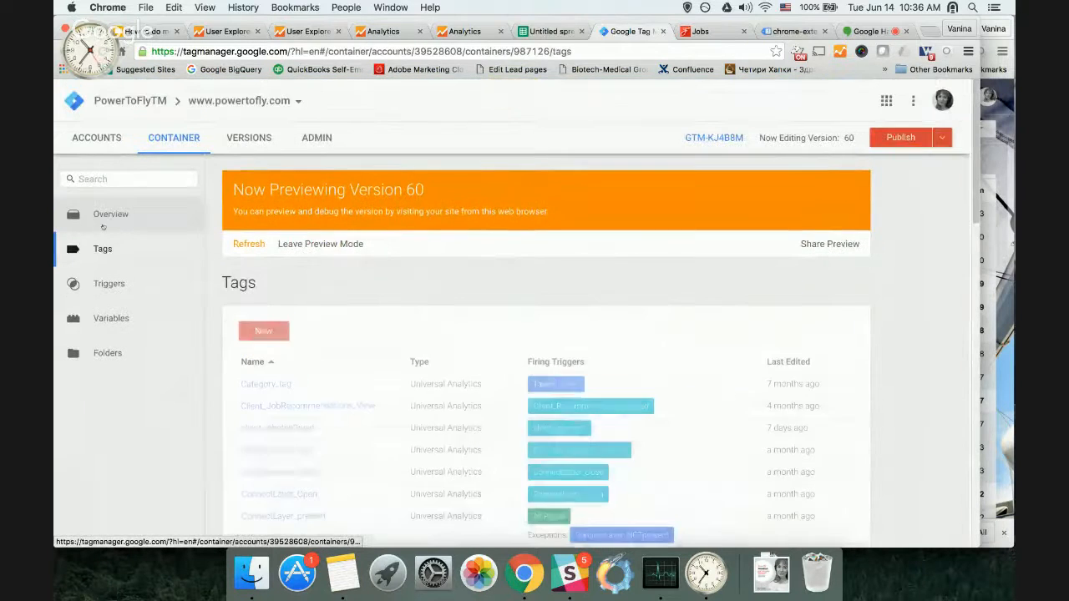
pyautogui.scroll(-3, 384, 262)
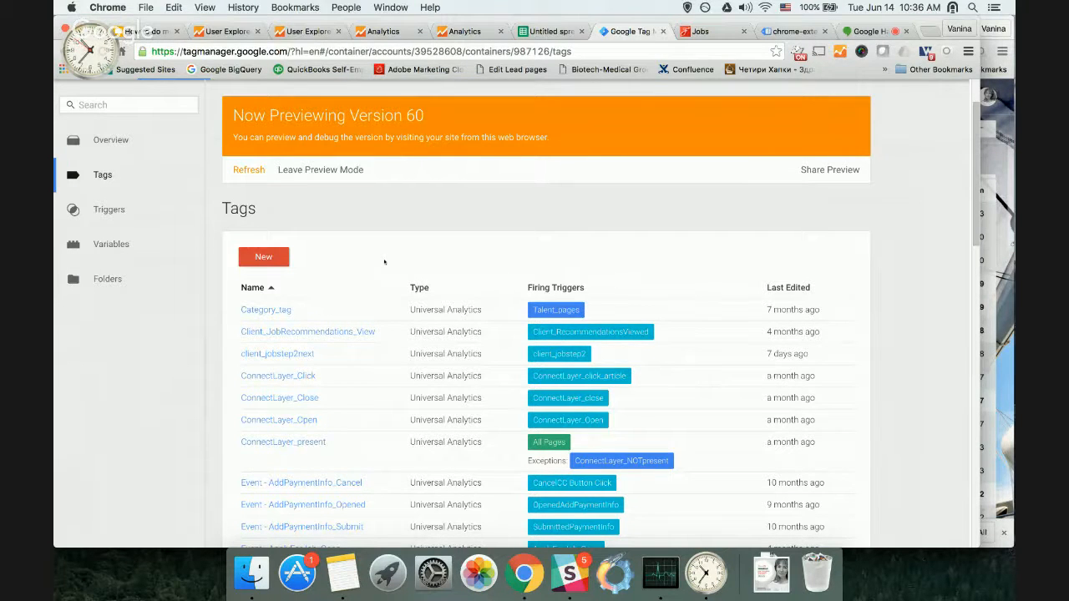
# View the container's triggers with their event types and filters, and open the form for a new trigger
pyautogui.click(121, 219)
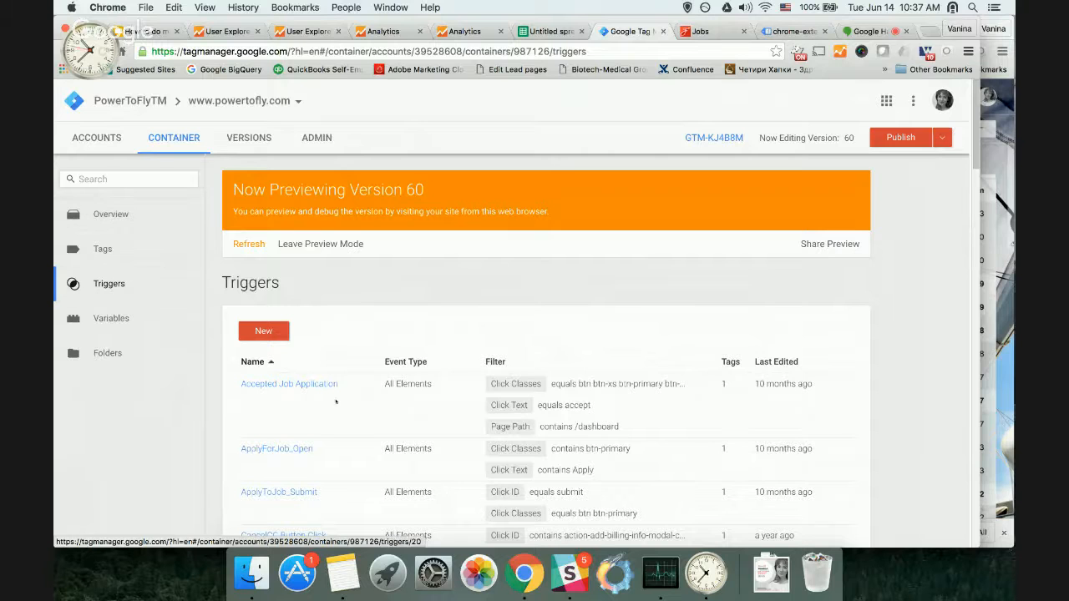
pyautogui.scroll(-3, 336, 402)
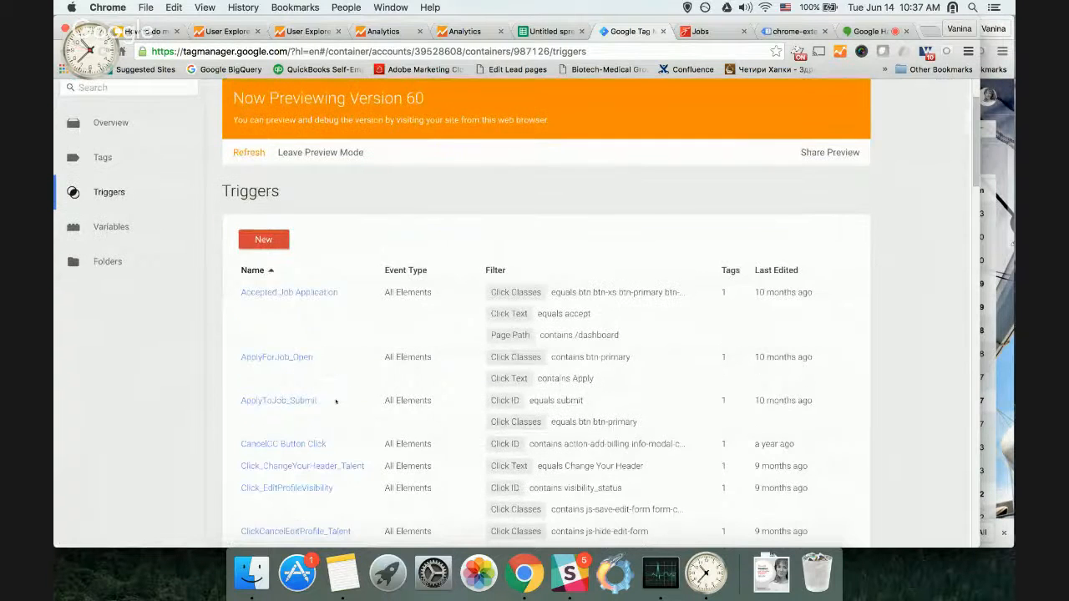
pyautogui.scroll(-2, 336, 401)
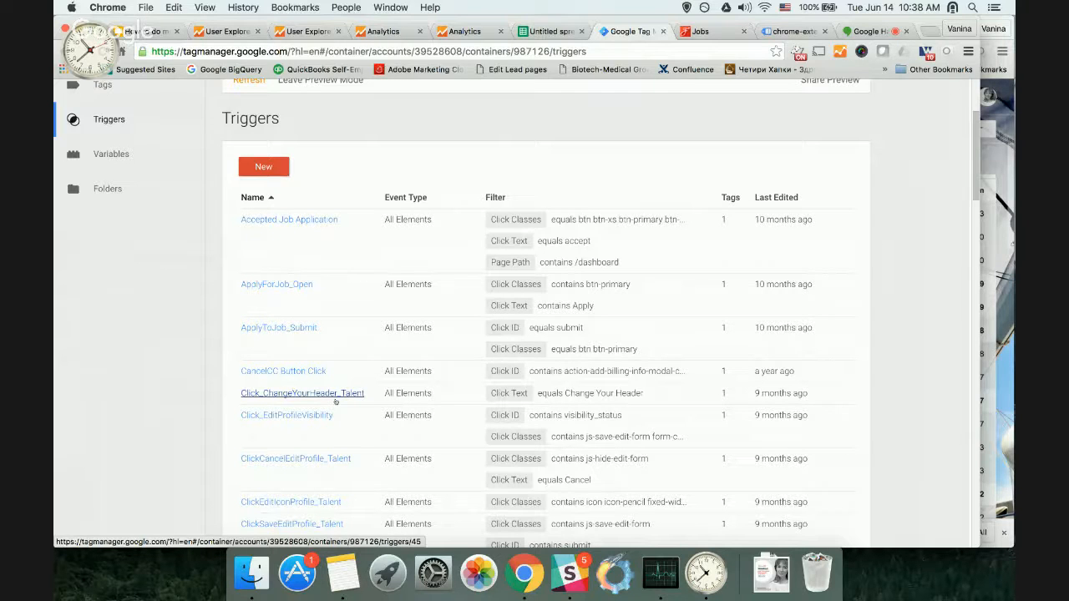
pyautogui.scroll(1, 346, 219)
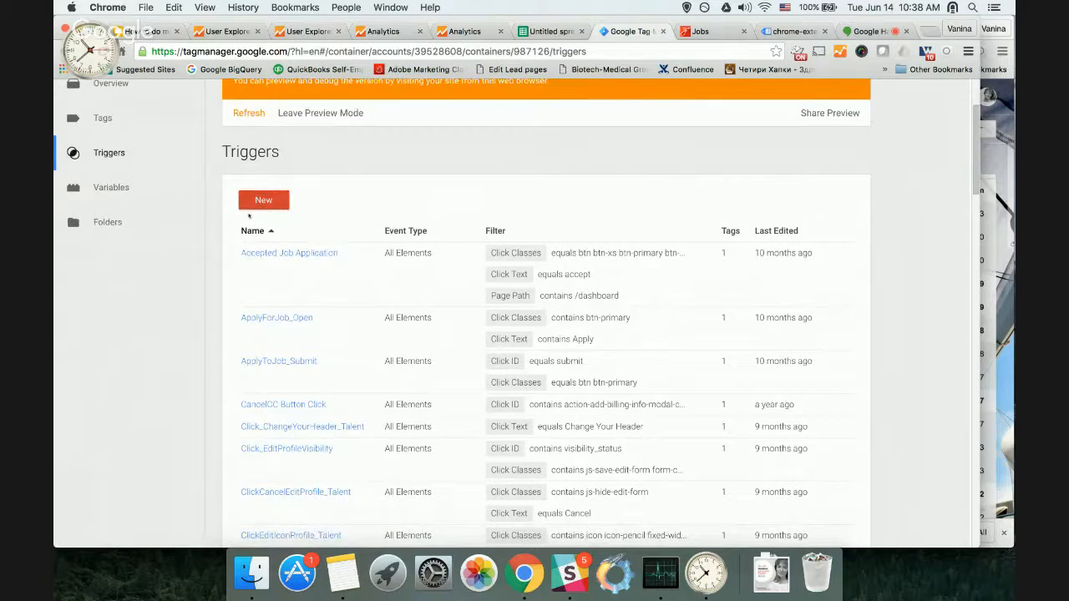
pyautogui.click(261, 201)
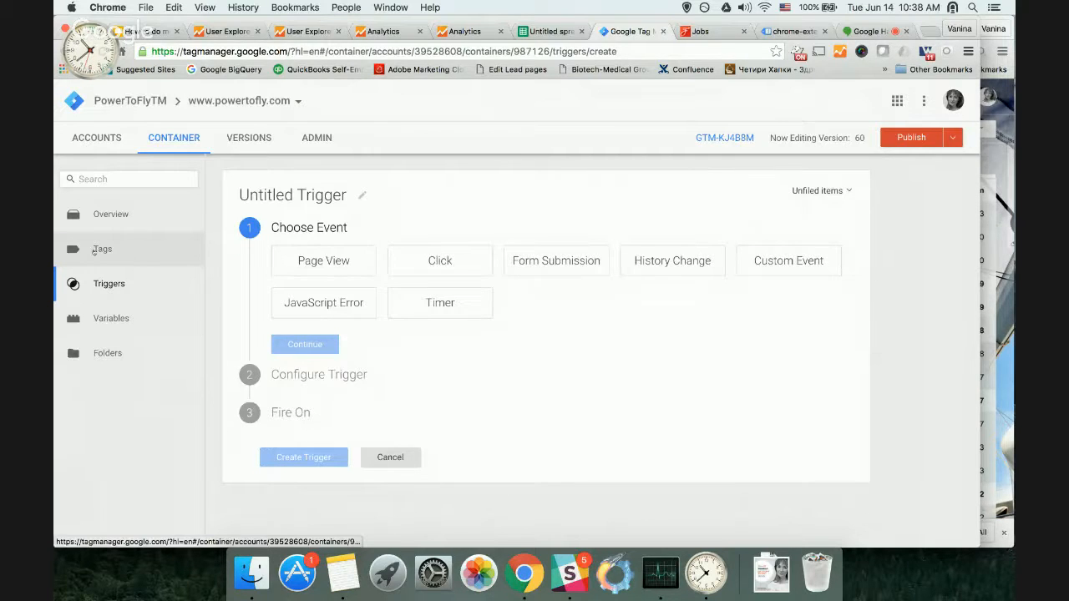
# Start a new tag in the container and examine the full list of supported products and the custom tag options
pyautogui.click(95, 249)
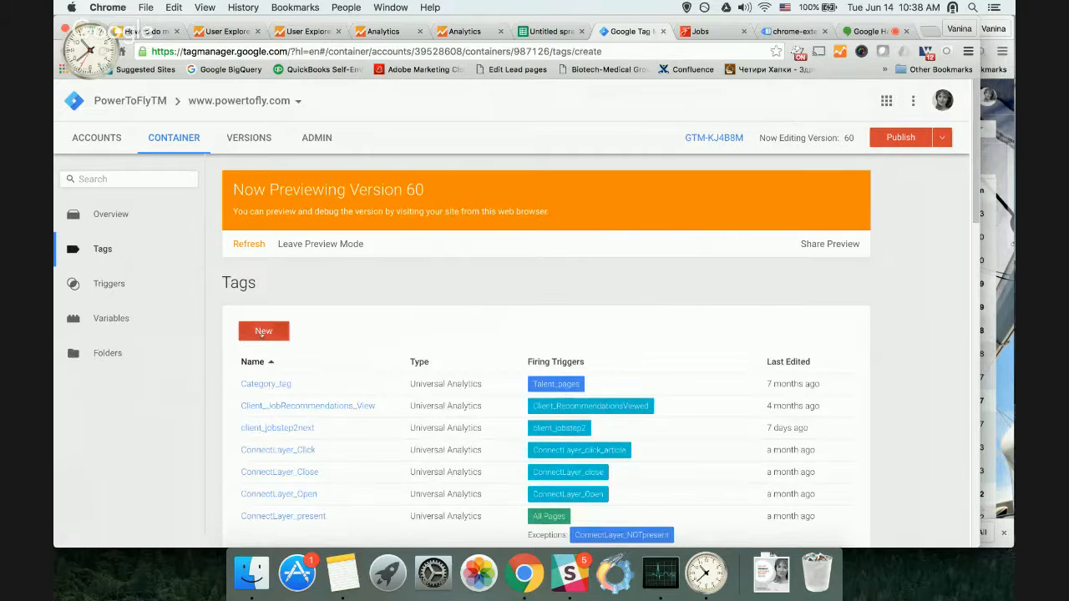
pyautogui.click(263, 332)
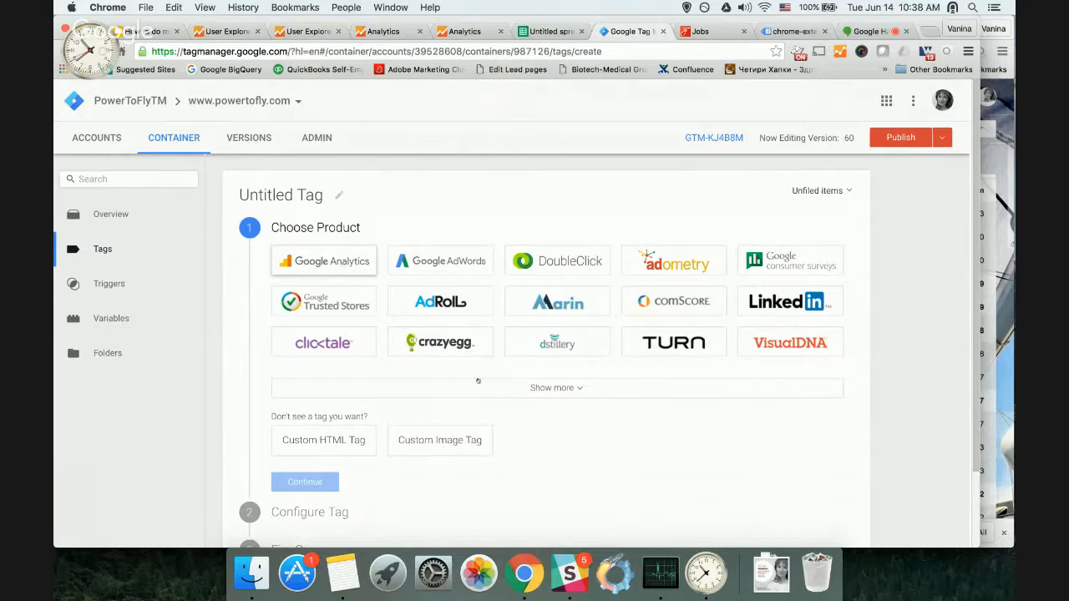
pyautogui.click(501, 387)
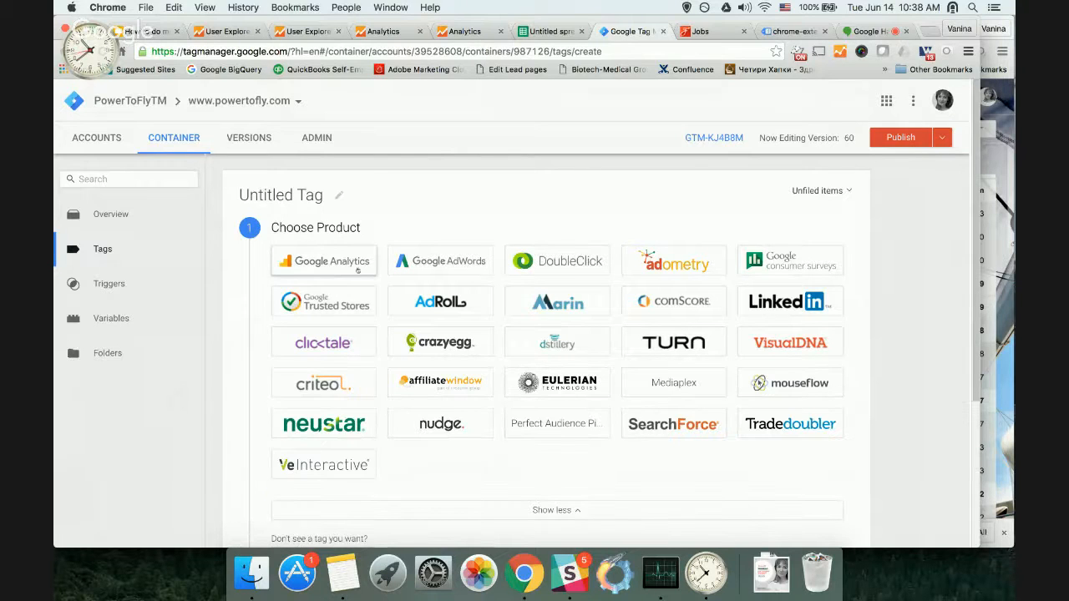
pyautogui.scroll(-1, 451, 269)
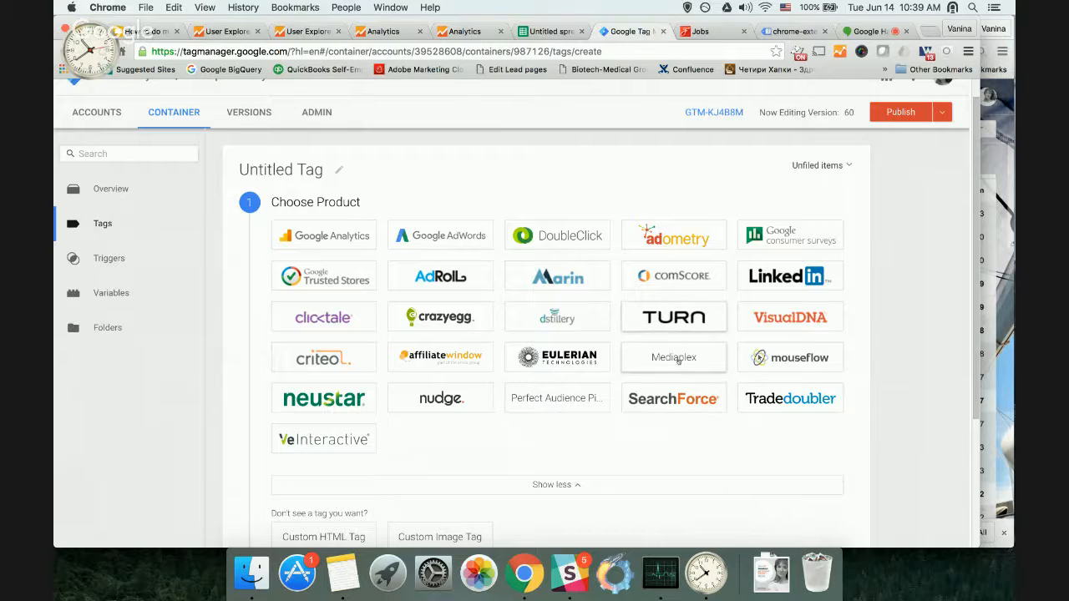
pyautogui.scroll(-1, 477, 449)
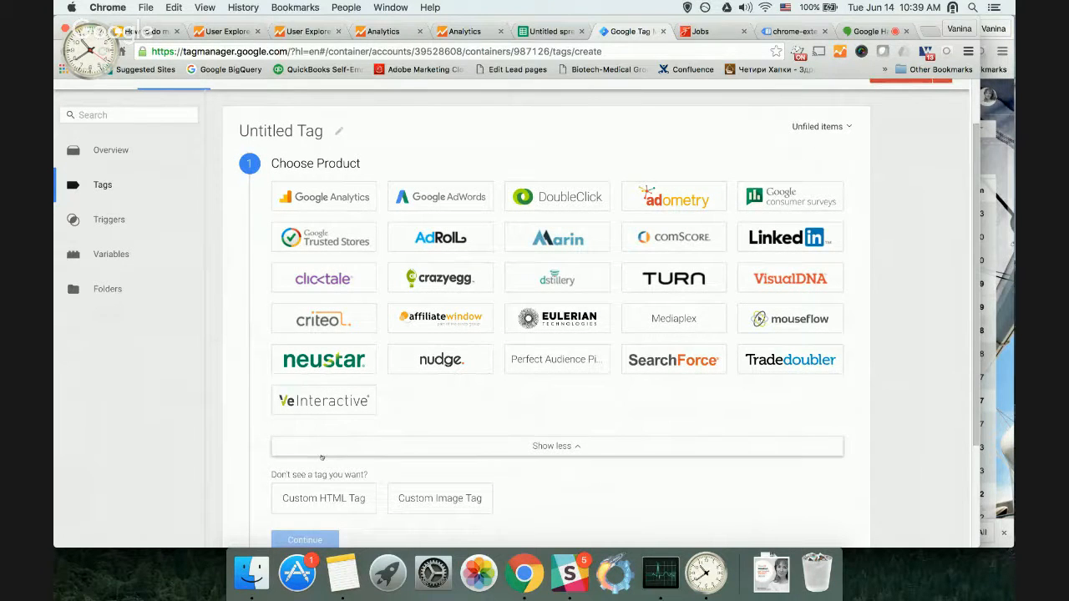
pyautogui.scroll(1, 307, 286)
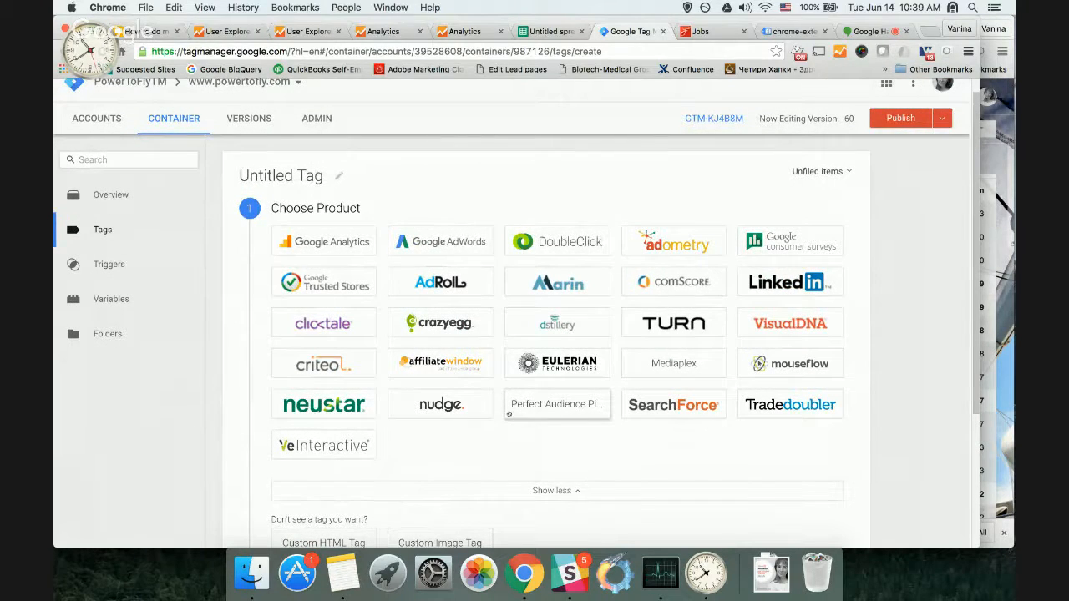
pyautogui.scroll(-2, 509, 414)
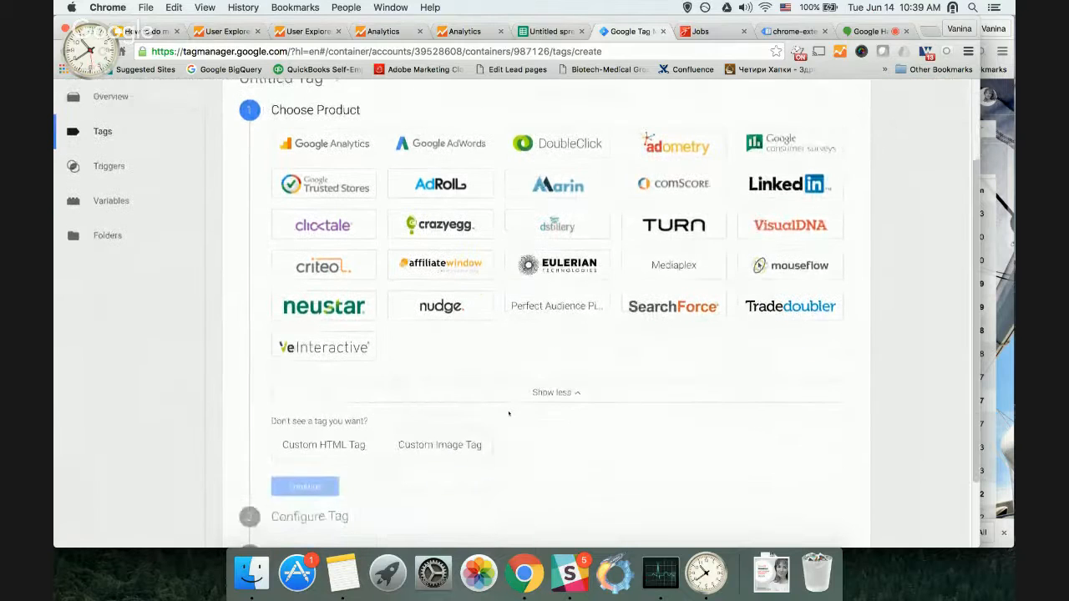
pyautogui.scroll(-2, 508, 414)
pyautogui.scroll(5, 493, 406)
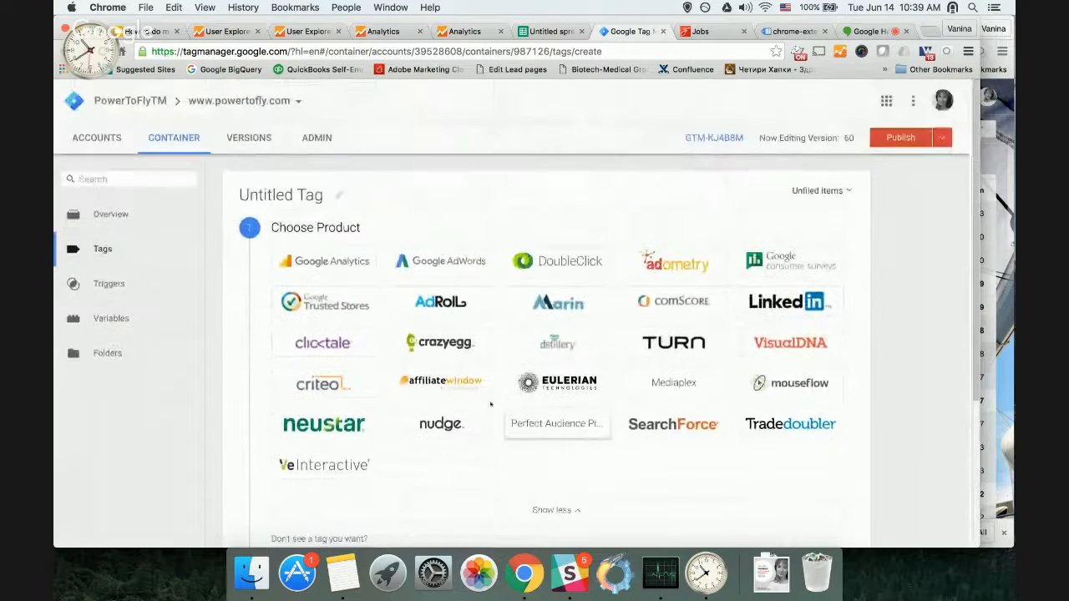
# Set up the new tag as Google Analytics, Universal Analytics, with the {{GAID}} variable as its tracking ID
pyautogui.click(296, 261)
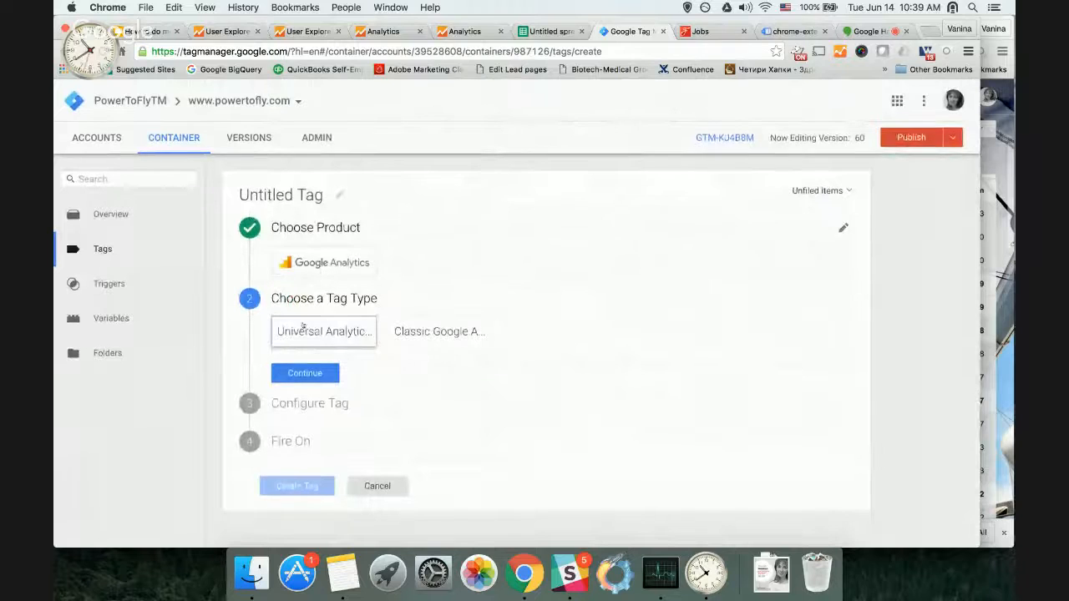
pyautogui.click(302, 340)
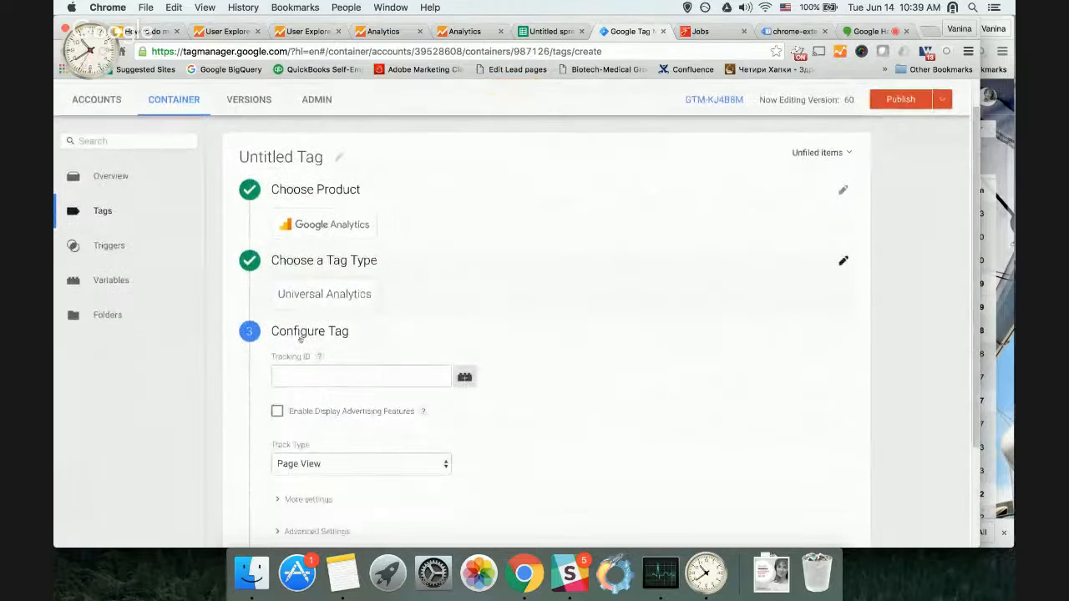
pyautogui.click(381, 376)
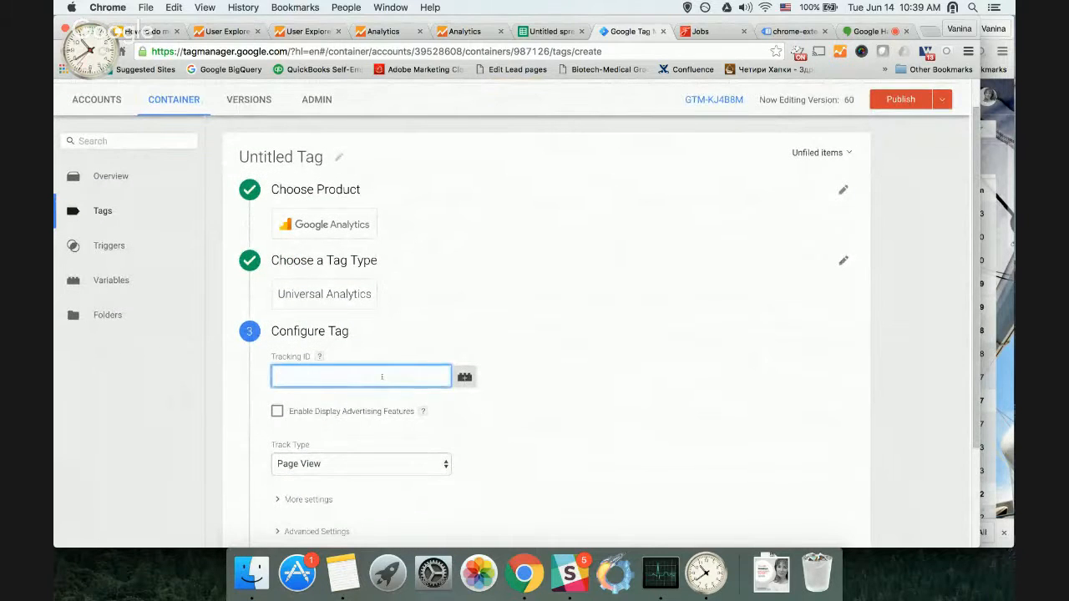
pyautogui.write('{{GA')
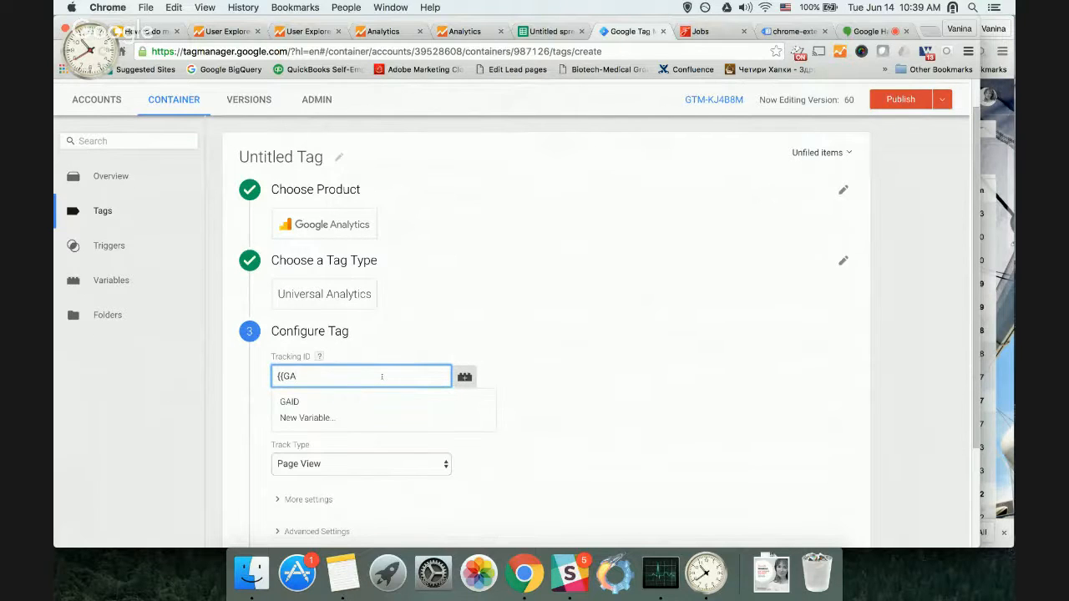
pyautogui.click(337, 400)
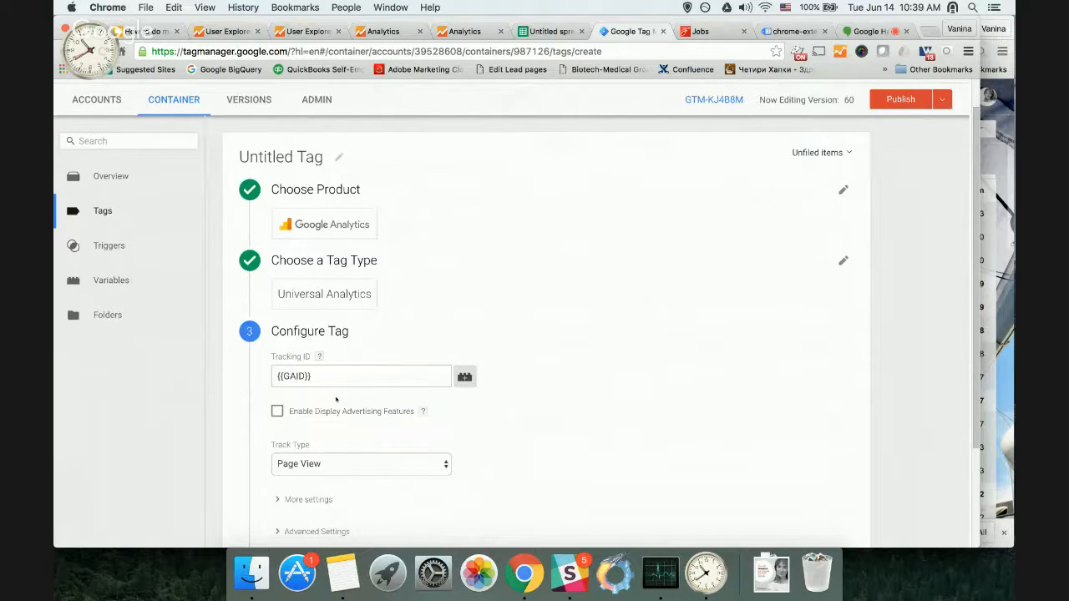
# Check the track types available for the Universal Analytics tag, keeping Page View
pyautogui.scroll(-3, 338, 334)
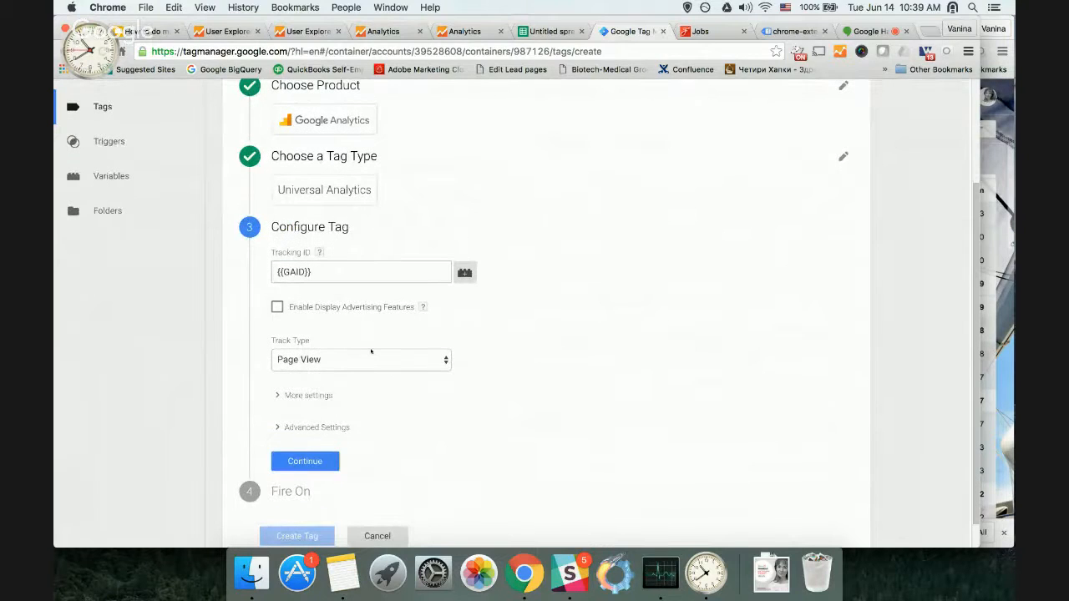
pyautogui.click(371, 358)
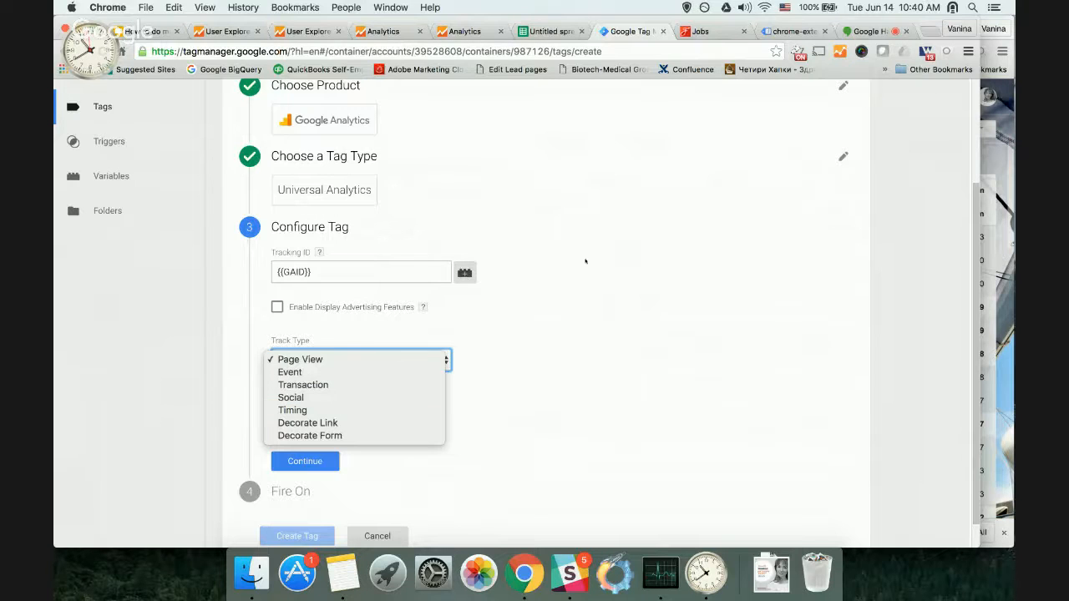
pyautogui.click(593, 298)
pyautogui.scroll(-2, 594, 298)
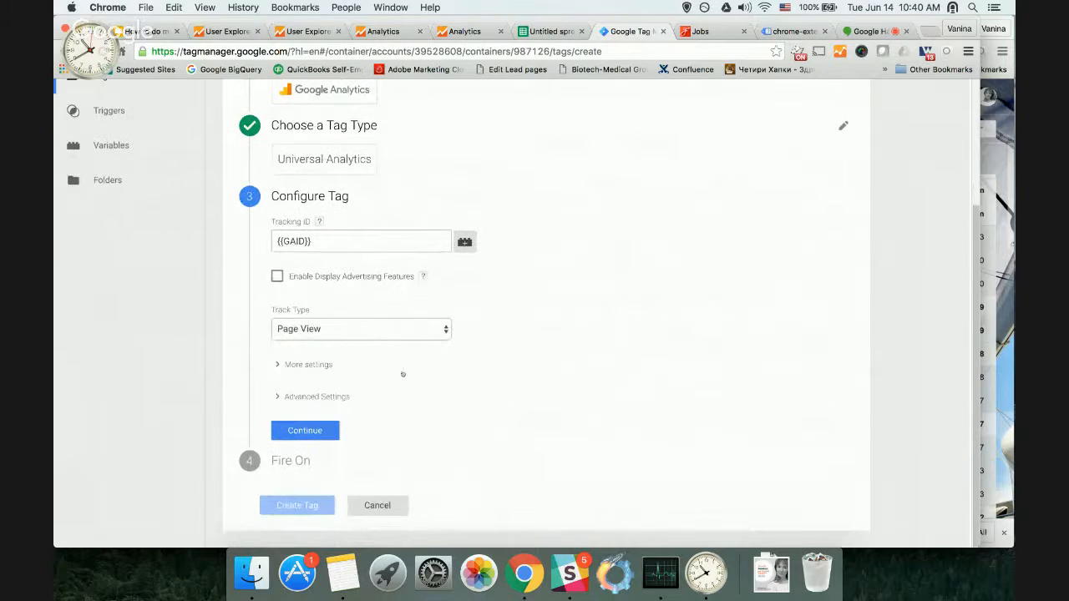
# Expand the tag's advanced settings and review its firing priority, schedule and firing options down to the Fire On section
pyautogui.click(333, 396)
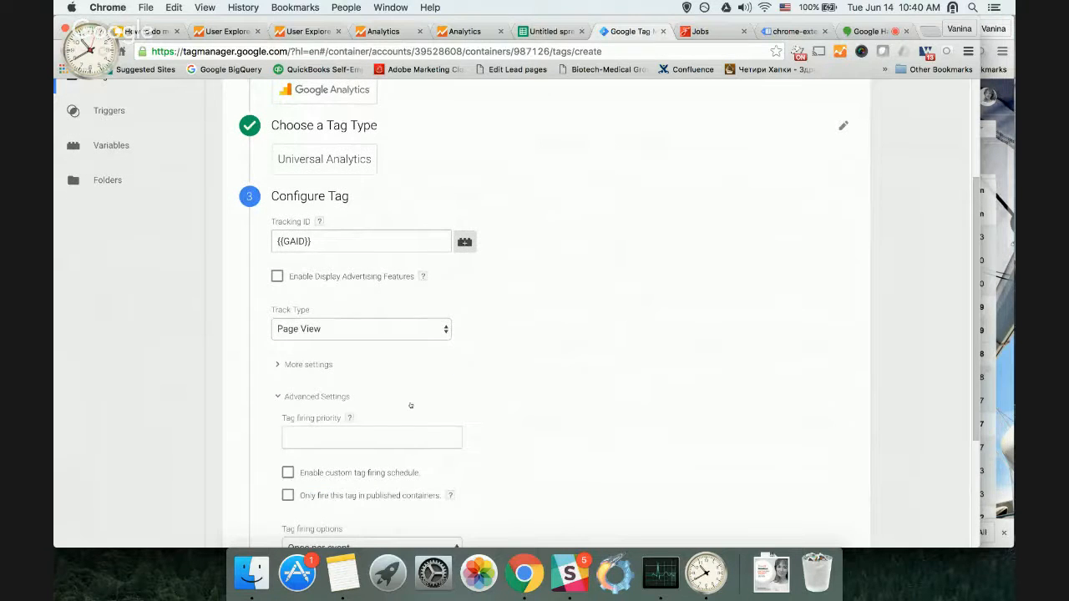
pyautogui.scroll(-1, 410, 406)
pyautogui.scroll(-3, 410, 406)
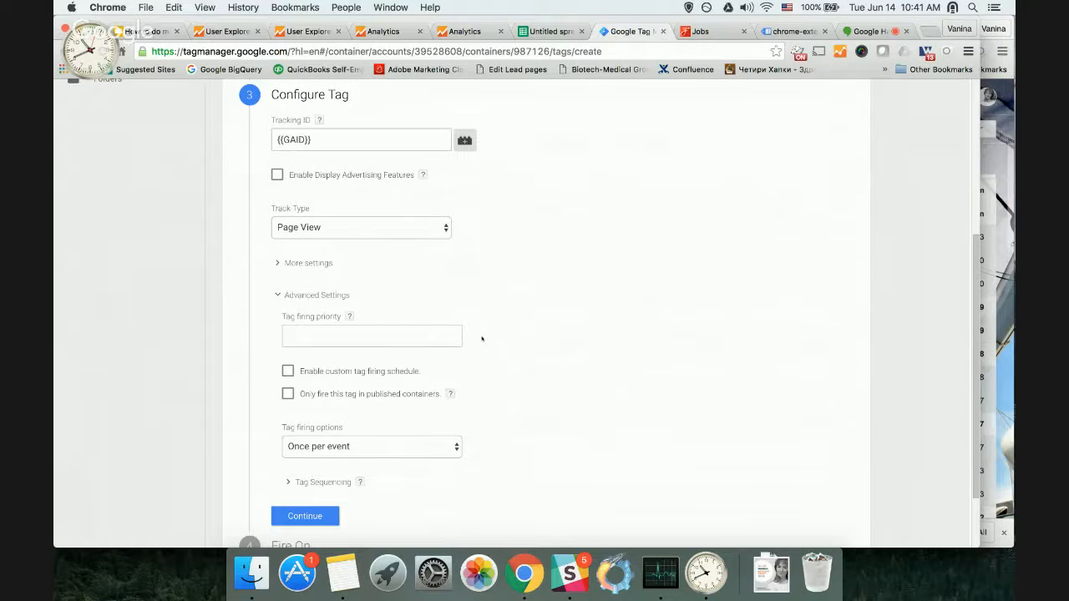
pyautogui.scroll(-2, 543, 329)
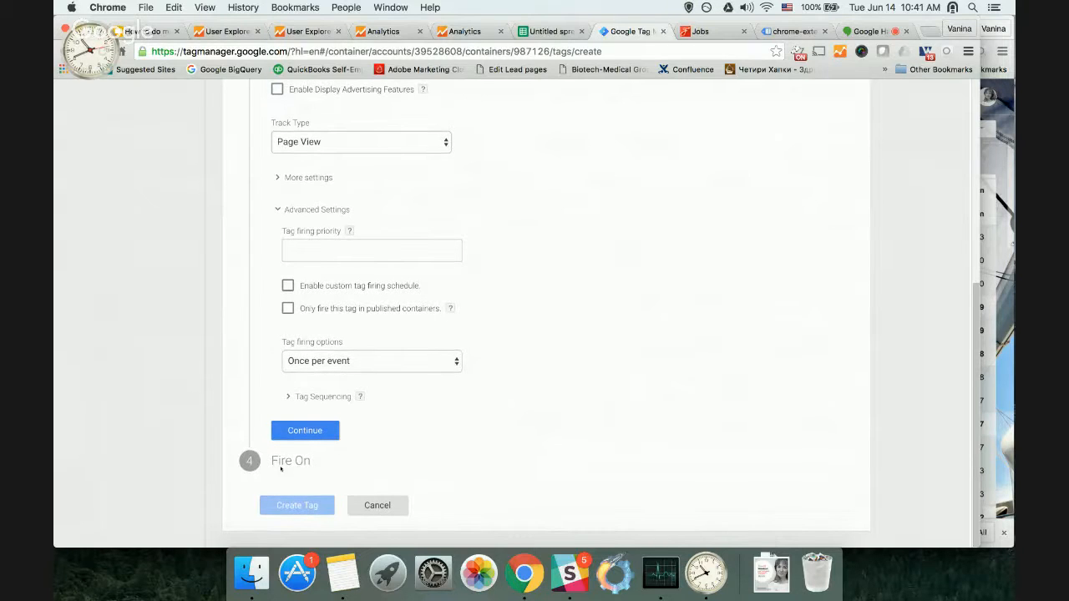
pyautogui.scroll(1, 280, 468)
pyautogui.scroll(-1, 281, 468)
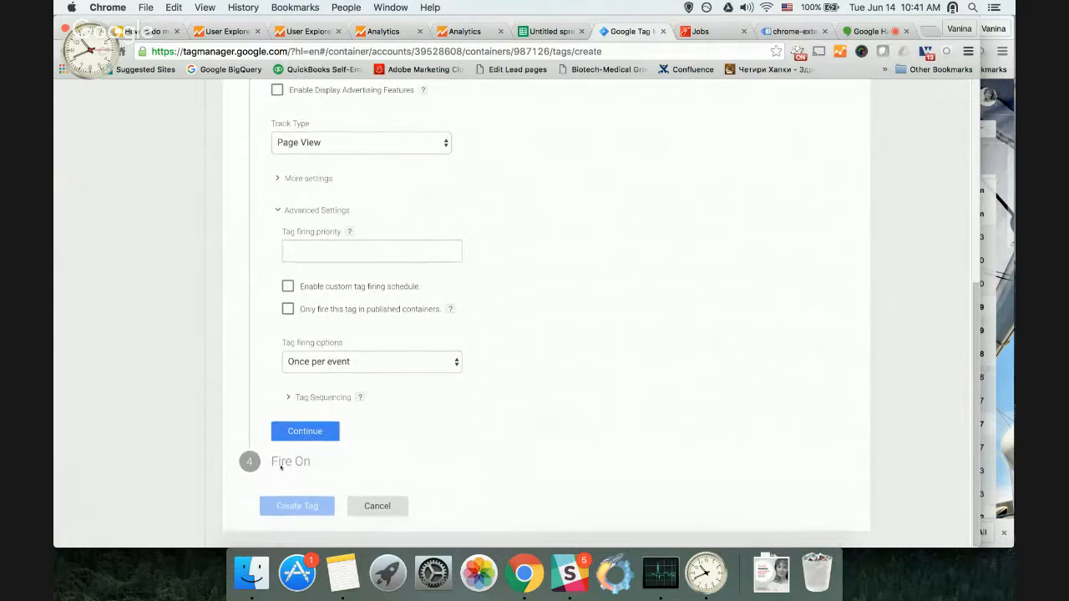
pyautogui.scroll(5, 280, 468)
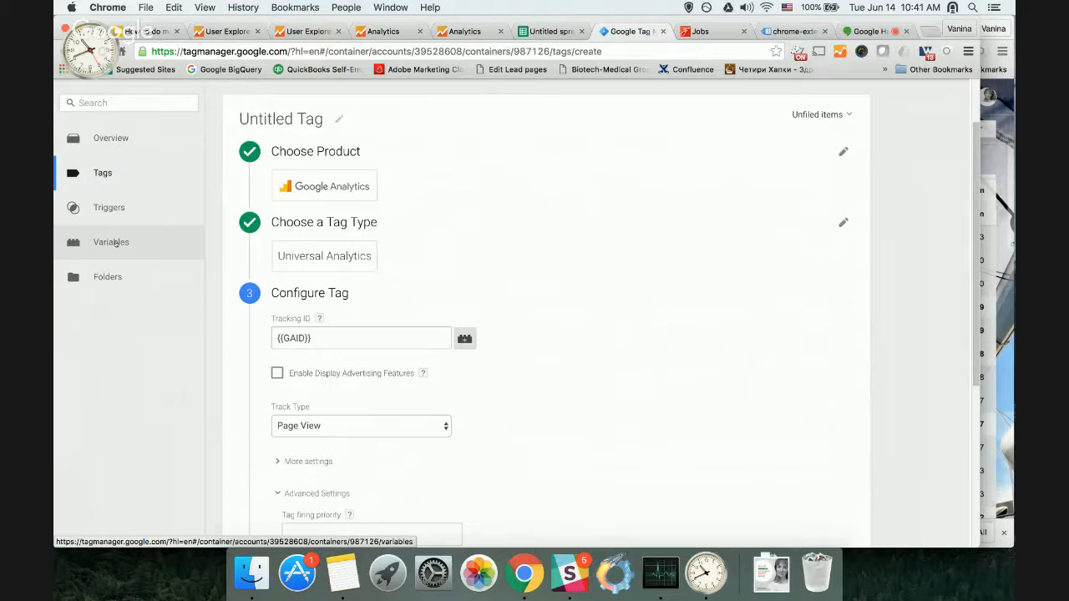
# Discard the unsaved tag and review the container's built-in and user-defined variables
pyautogui.click(115, 242)
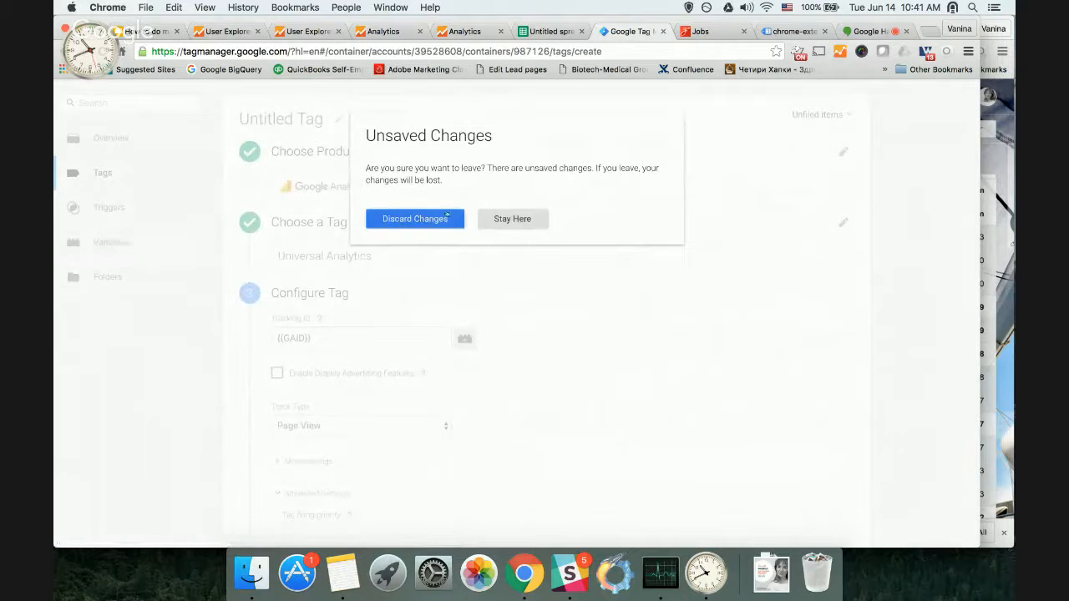
pyautogui.click(447, 217)
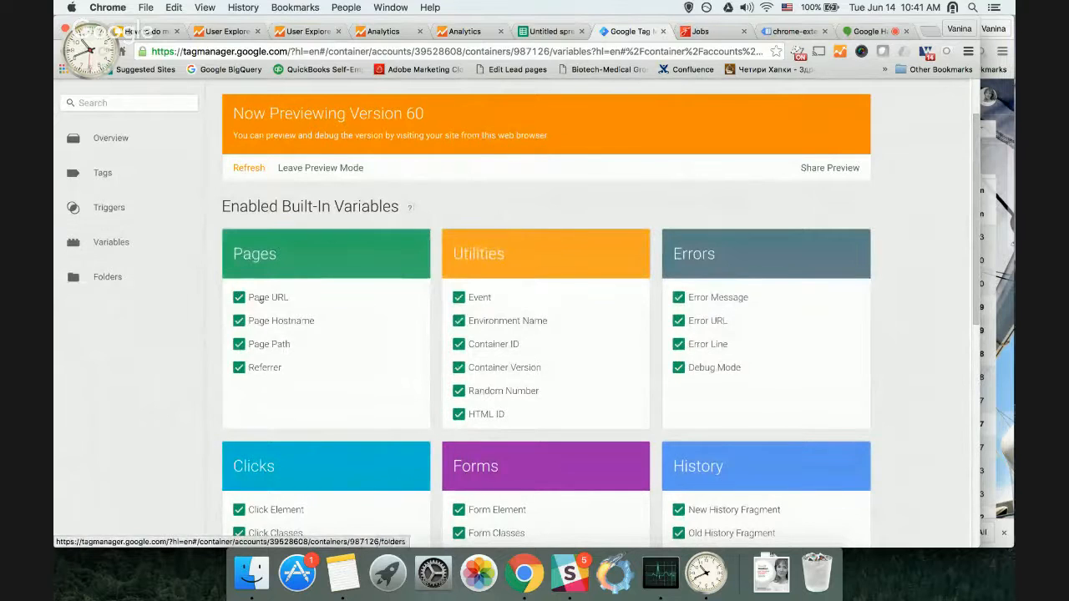
pyautogui.scroll(-10, 261, 302)
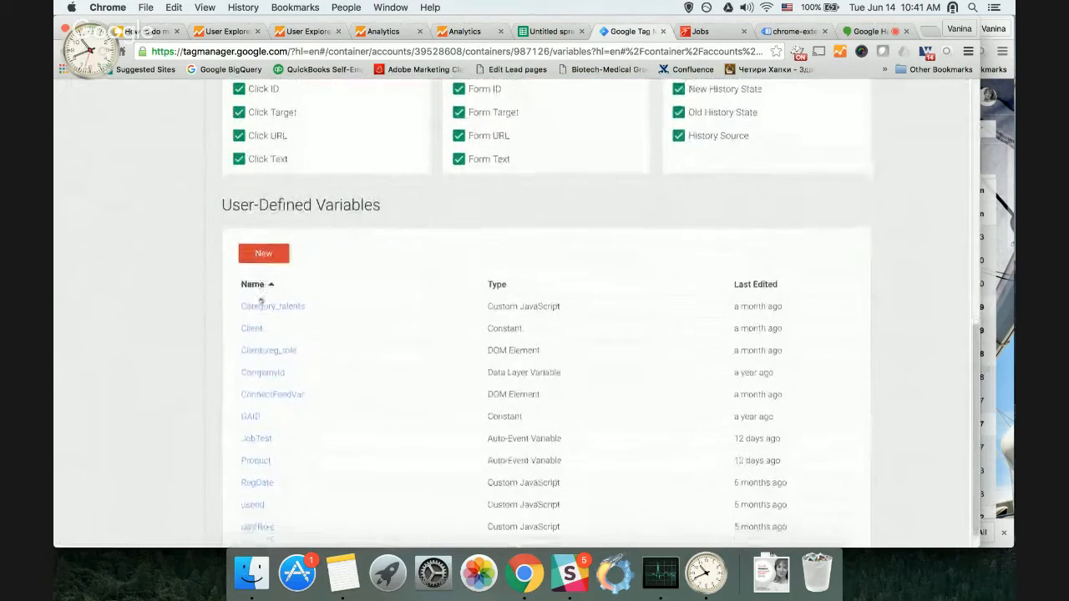
pyautogui.scroll(-1, 261, 302)
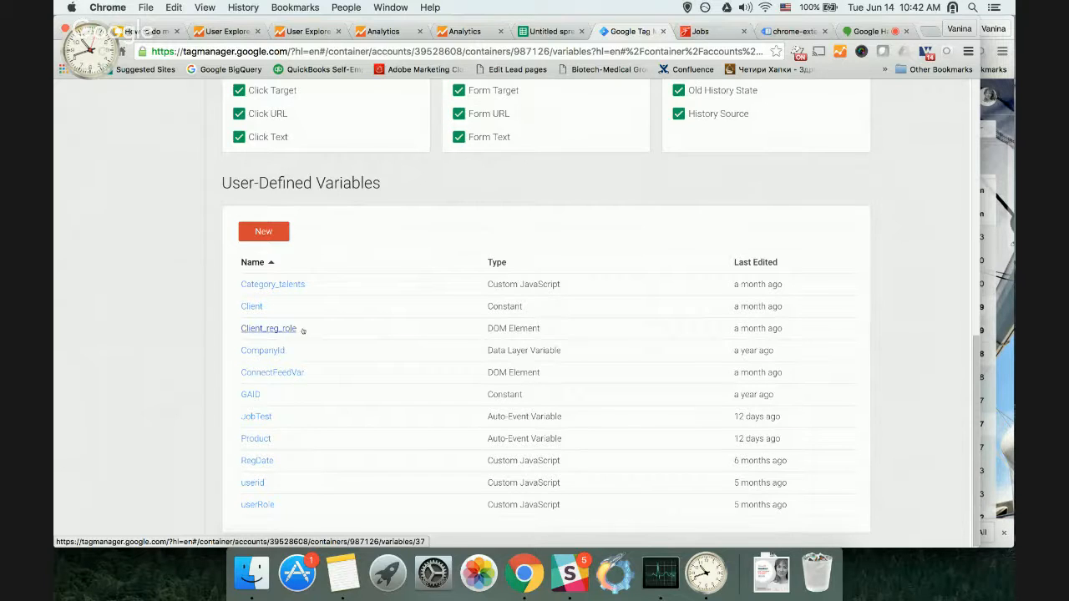
pyautogui.scroll(10, 302, 330)
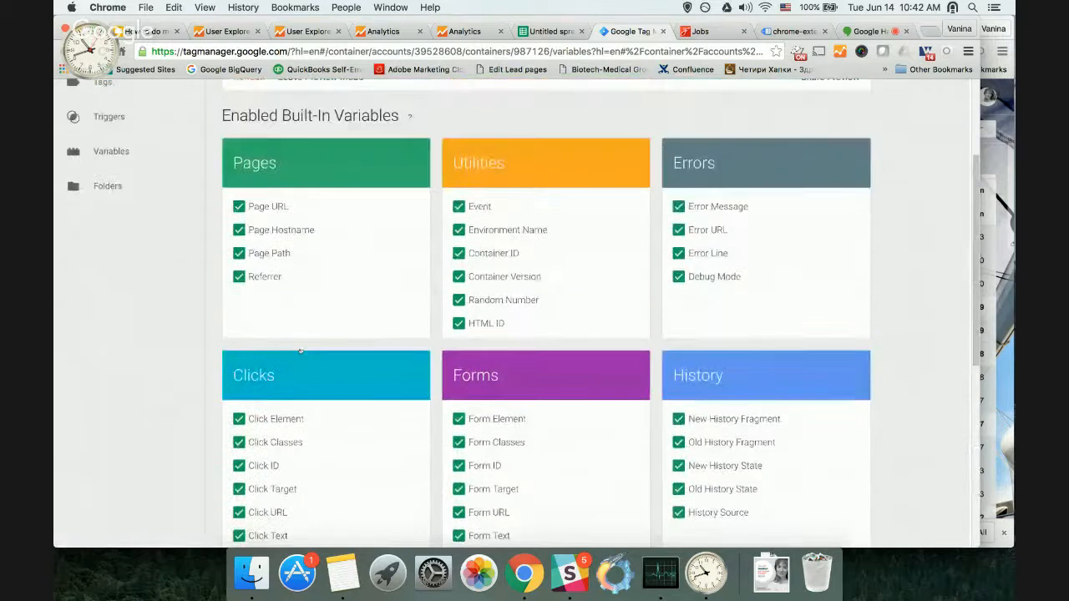
pyautogui.scroll(1, 299, 351)
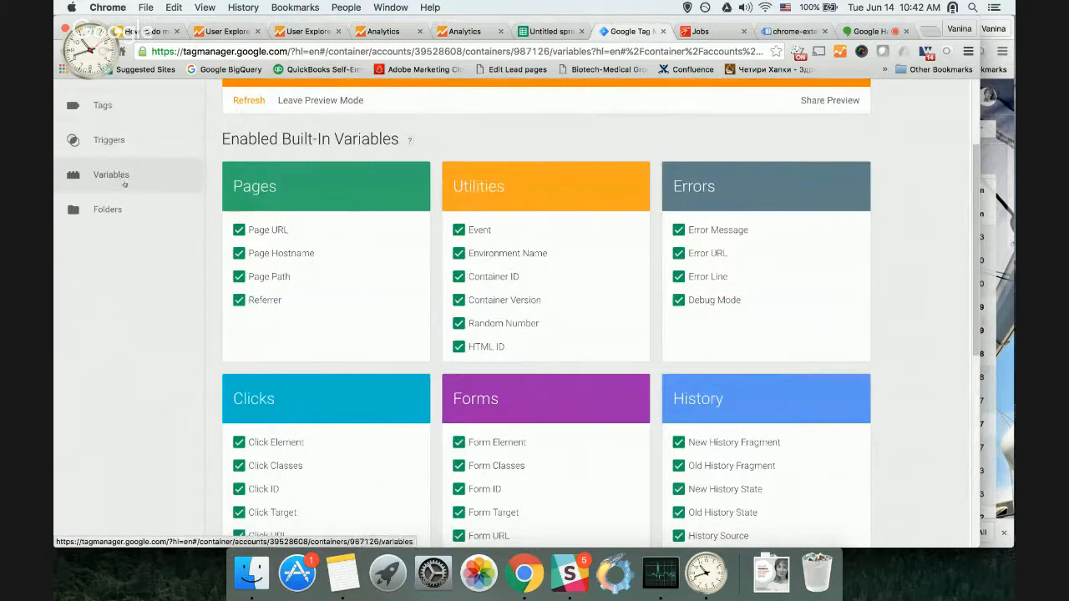
pyautogui.scroll(-2, 125, 184)
pyautogui.scroll(-8, 124, 184)
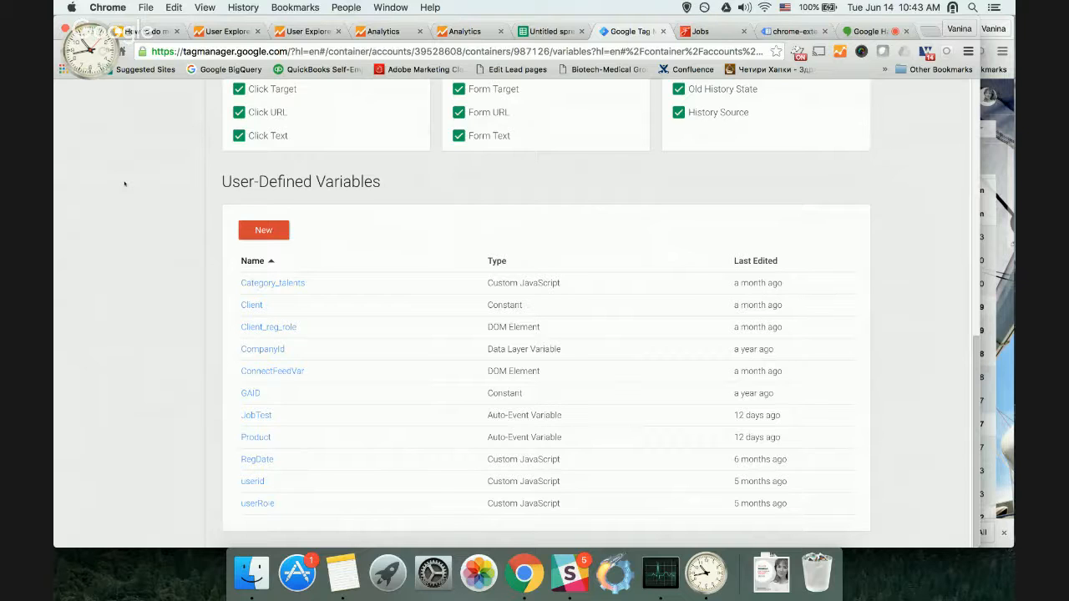
pyautogui.scroll(5, 124, 184)
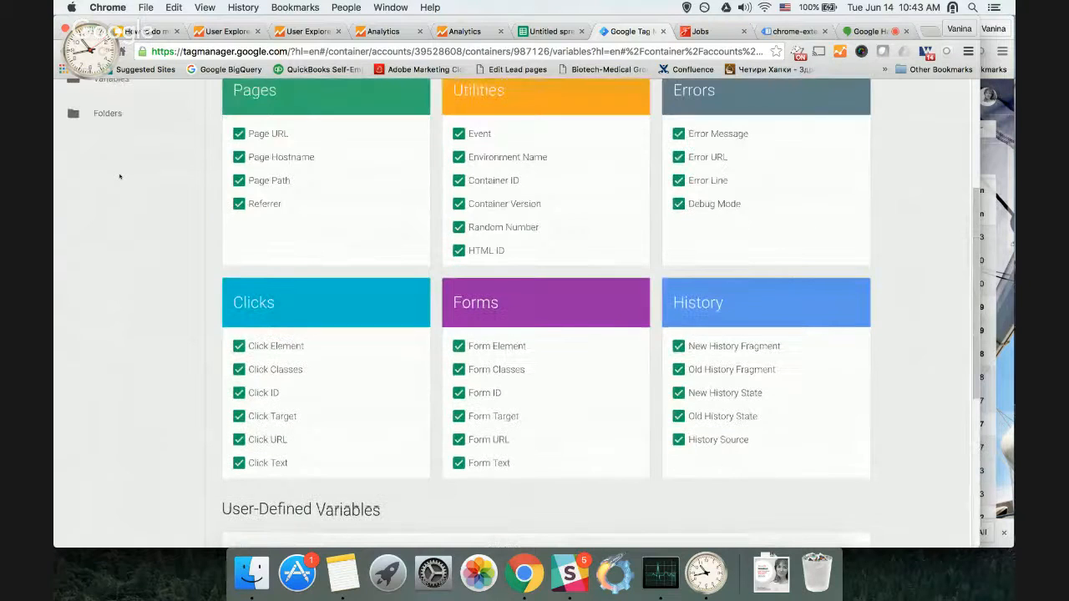
pyautogui.scroll(1, 119, 176)
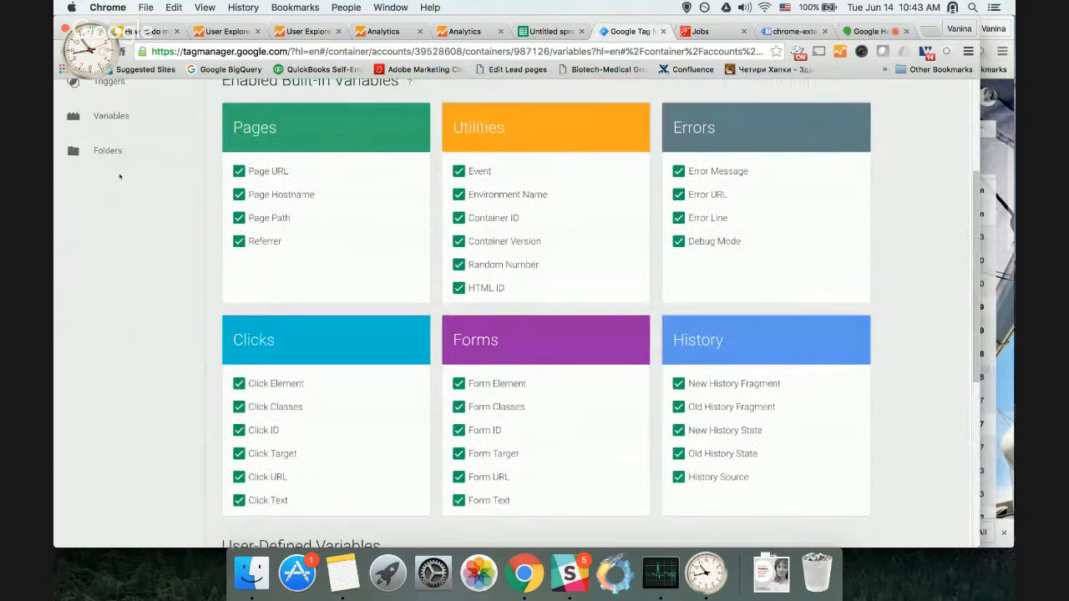
# Examine the enabled built-in variable groups and the types listed for the container's user-defined variables
pyautogui.scroll(1, 120, 177)
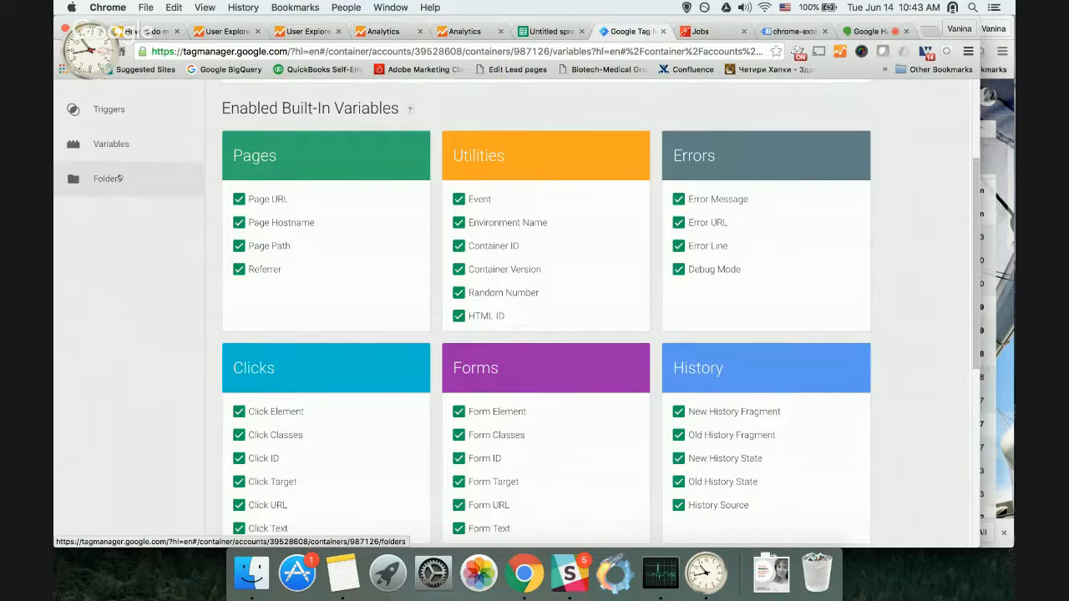
pyautogui.scroll(-1, 119, 178)
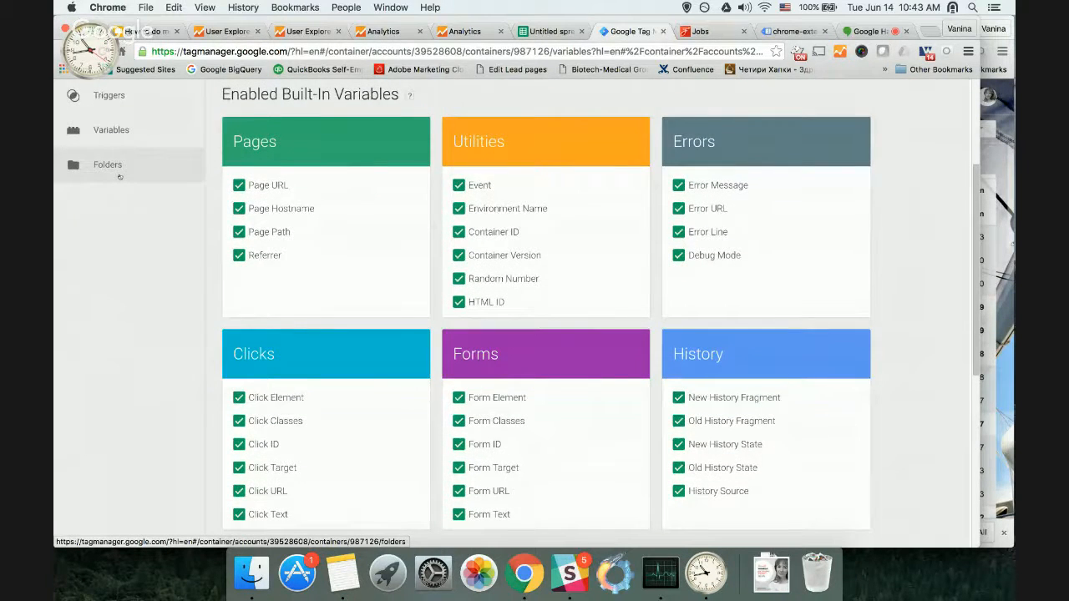
pyautogui.scroll(-10, 120, 177)
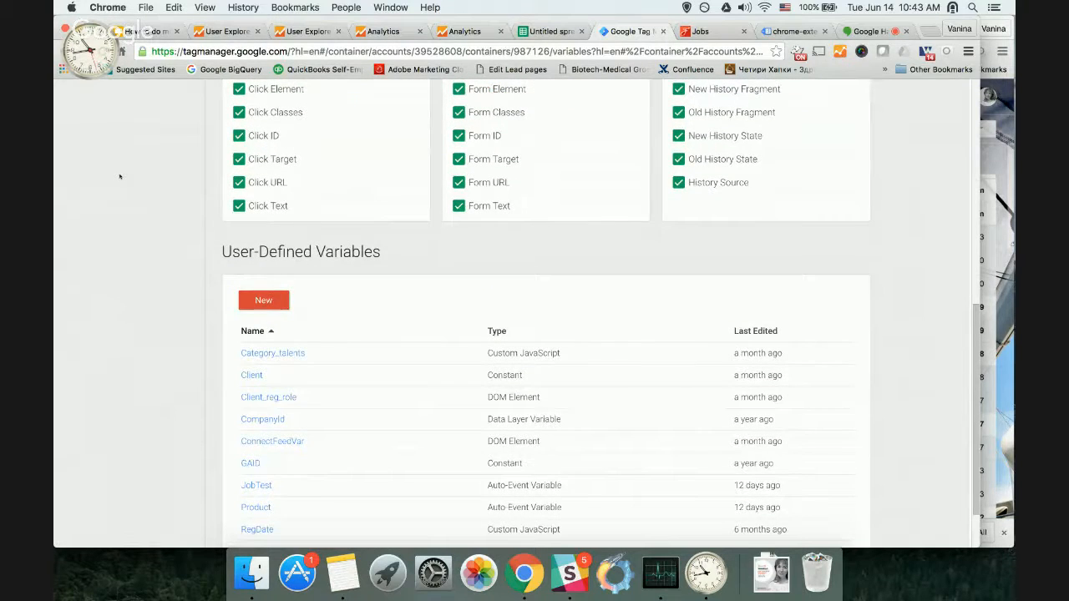
pyautogui.scroll(8, 119, 177)
pyautogui.scroll(1, 119, 177)
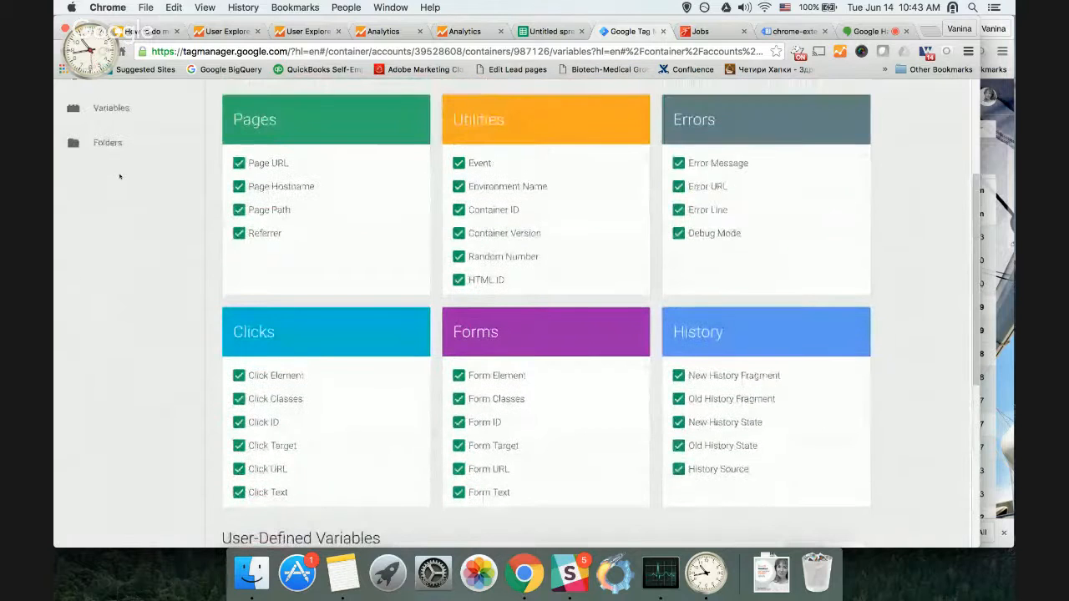
pyautogui.scroll(-6, 120, 177)
pyautogui.scroll(-4, 119, 177)
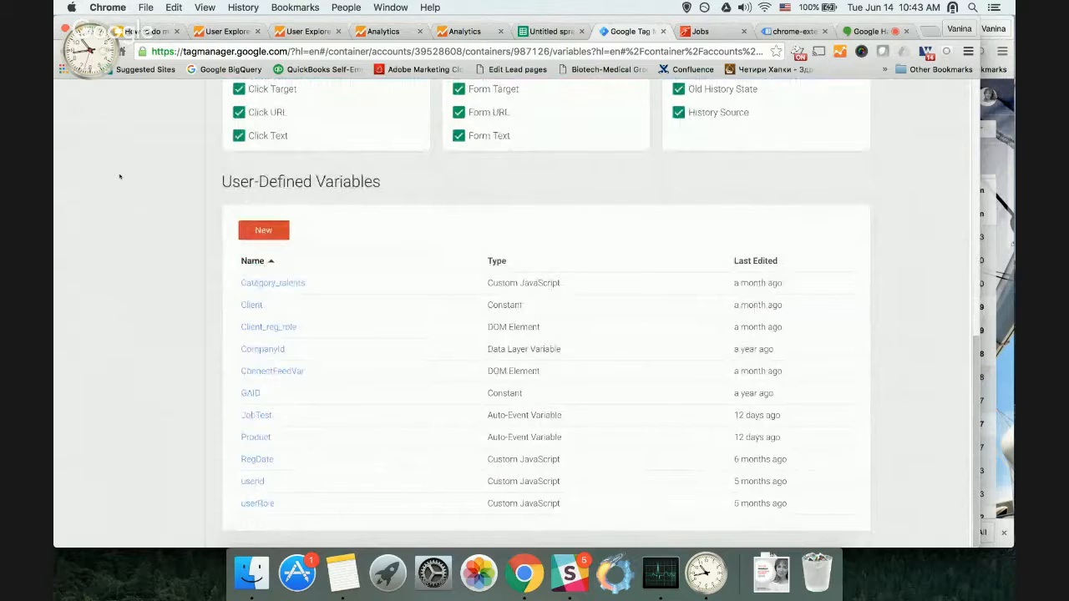
pyautogui.scroll(12, 119, 177)
pyautogui.scroll(3, 120, 174)
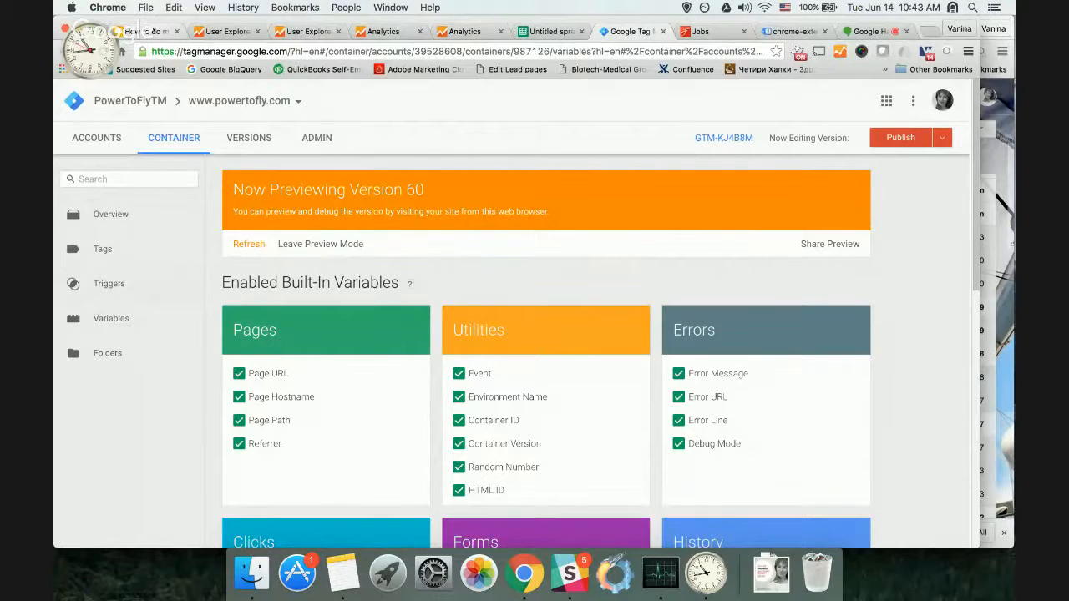
# Return to the Google Analytics presentation, start the slideshow from the Testing and Debugging slide and advance to the implementing and testing slide
pyautogui.click(153, 32)
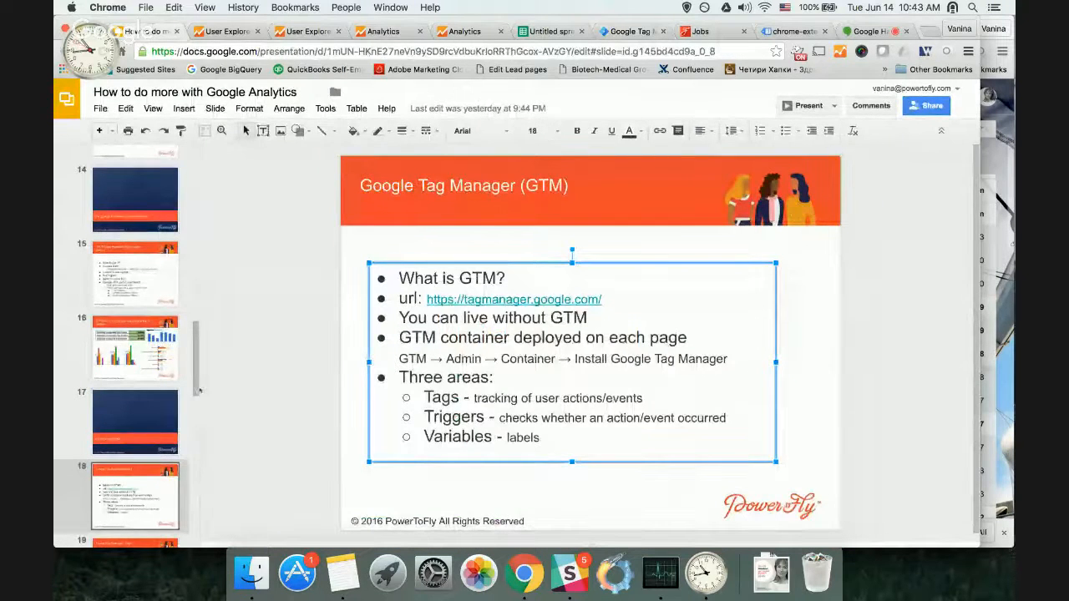
pyautogui.scroll(-6, 199, 391)
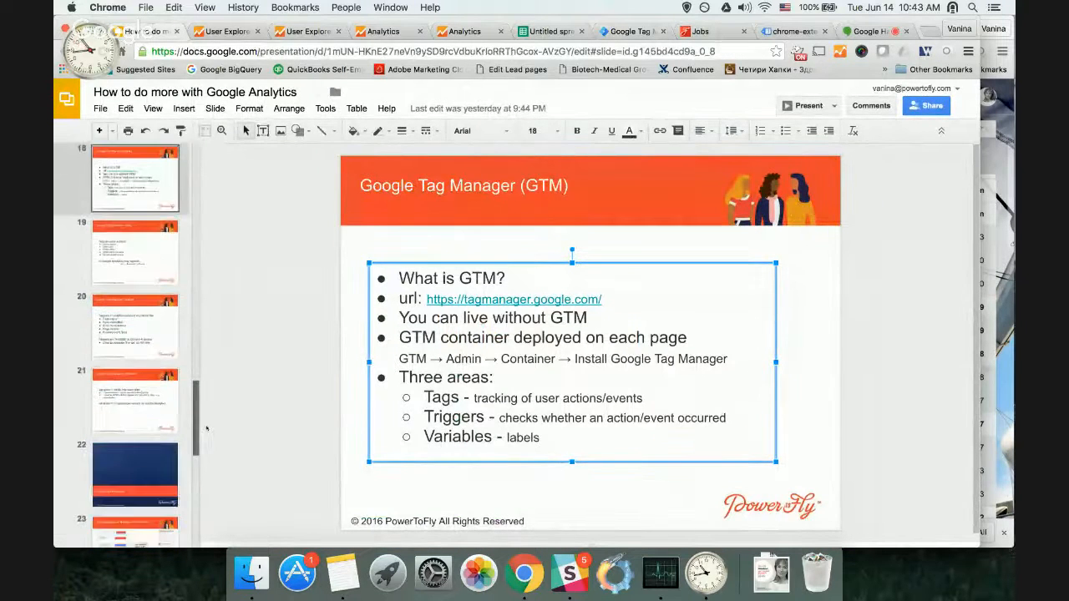
pyautogui.scroll(-2, 206, 428)
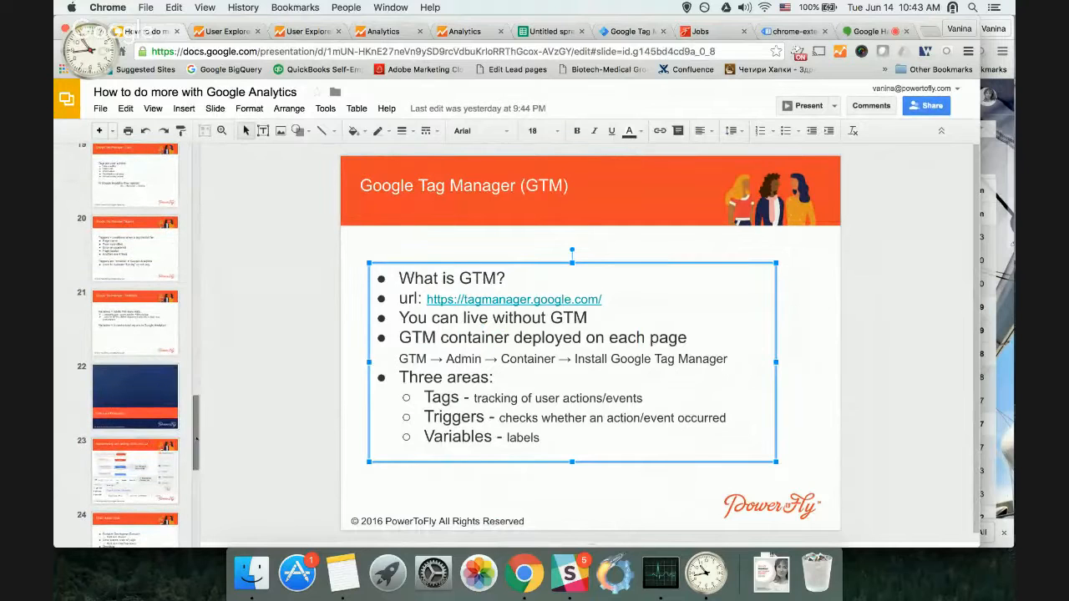
pyautogui.scroll(-3, 197, 433)
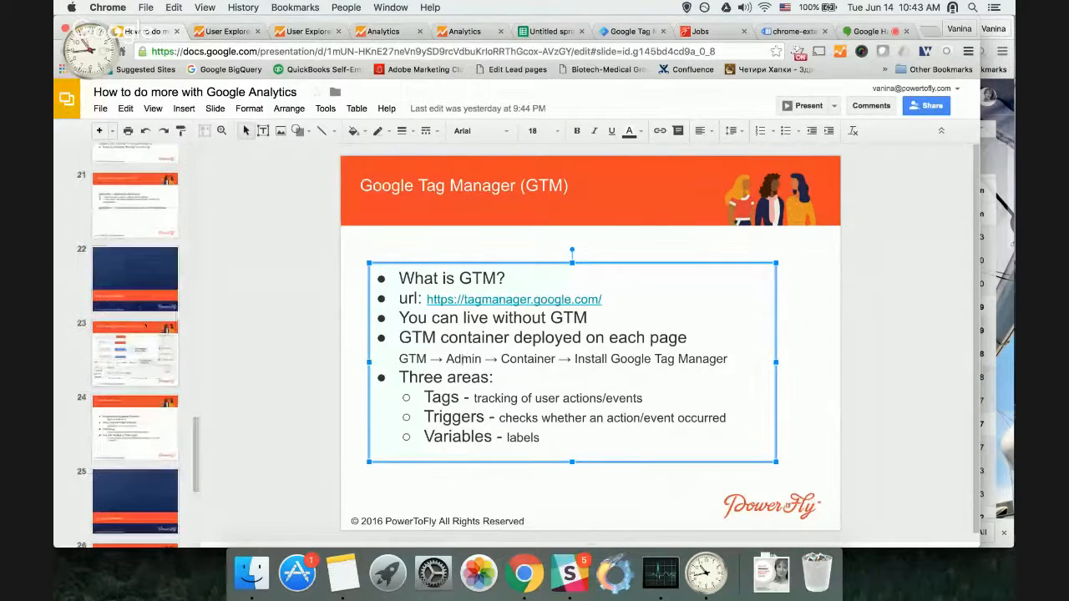
pyautogui.click(138, 284)
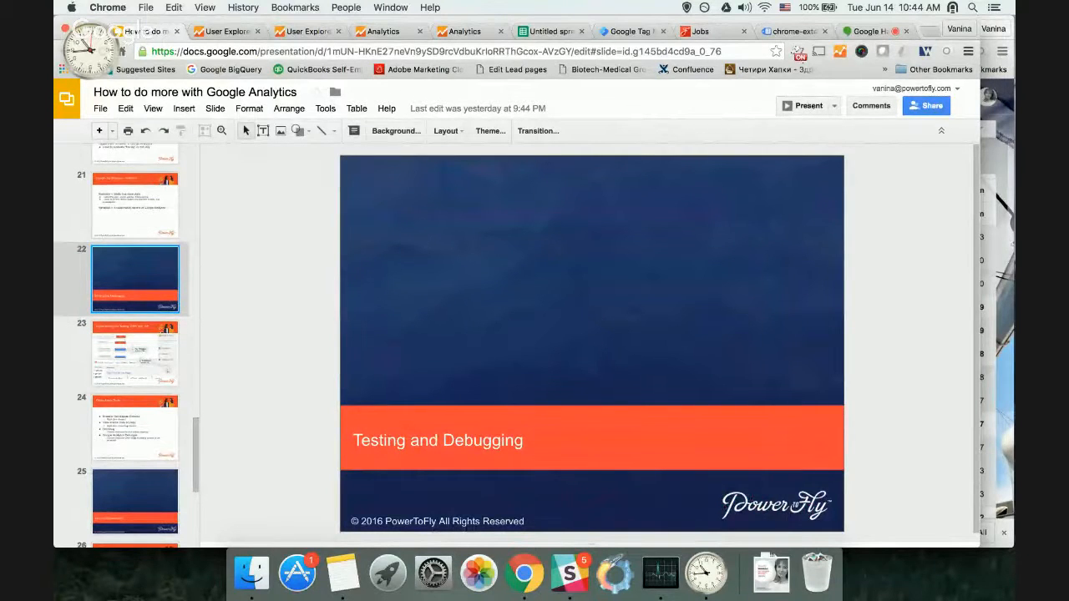
pyautogui.click(808, 106)
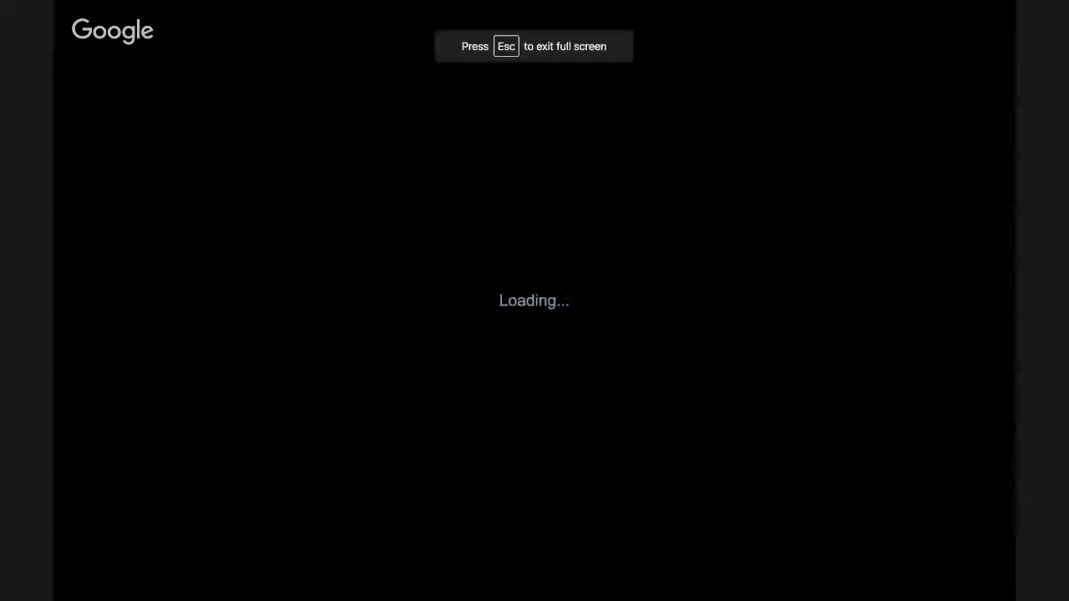
pyautogui.press('Right')
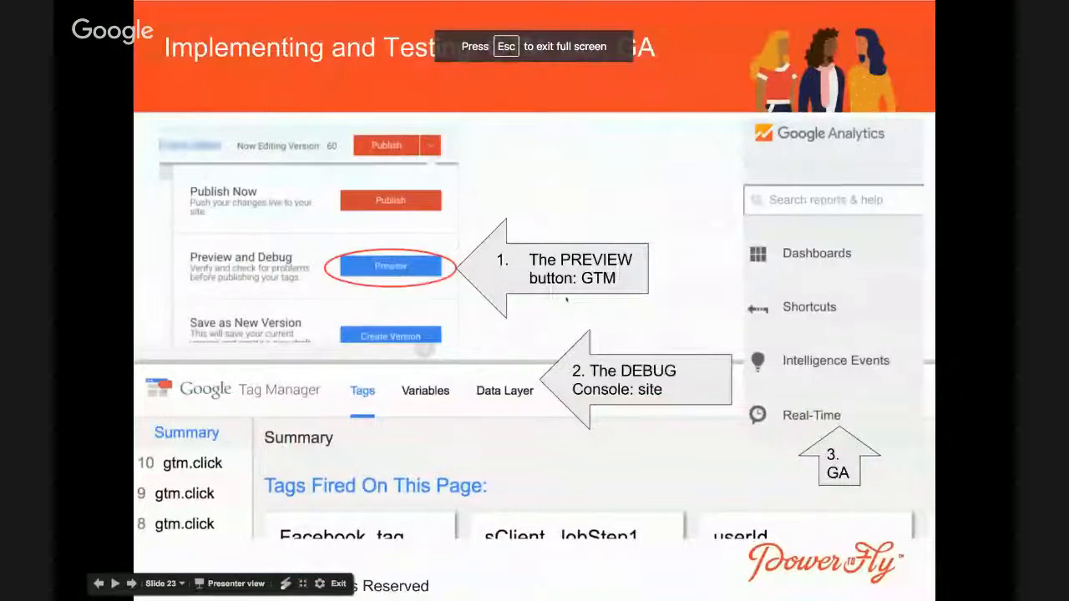
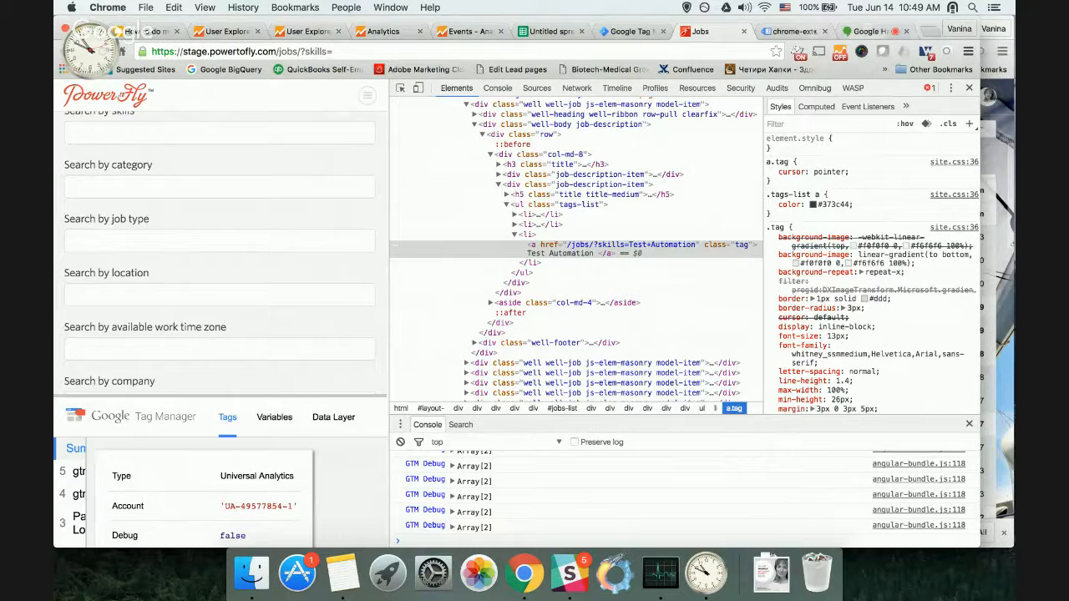
# Switch back to the presentation, present from the Google Tag Assistant title slide through its overview slide, and exit the slideshow
pyautogui.click(132, 32)
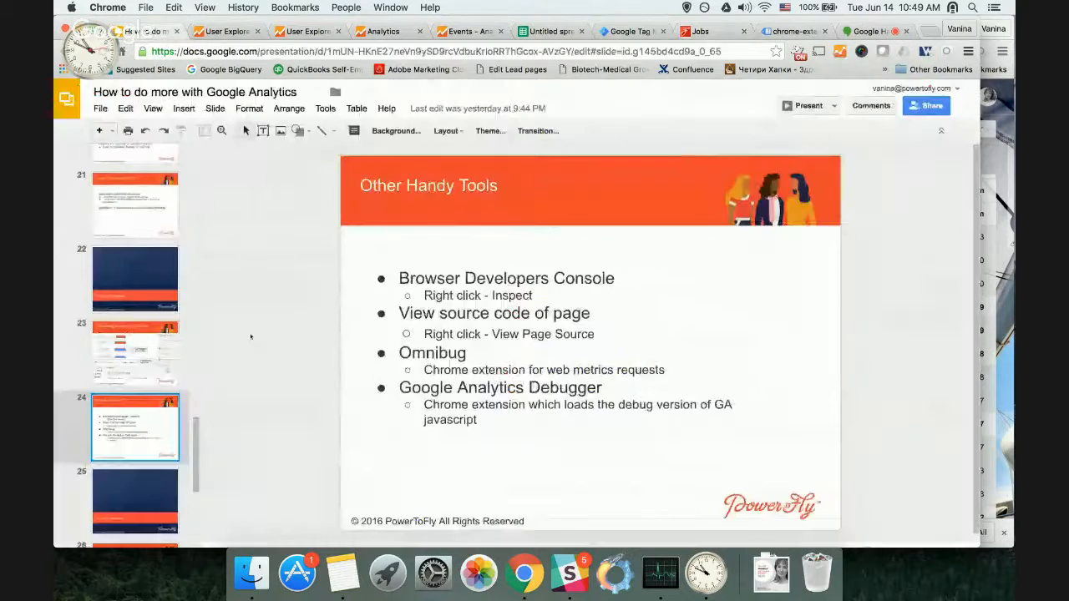
pyautogui.scroll(-1, 153, 432)
pyautogui.scroll(-3, 153, 432)
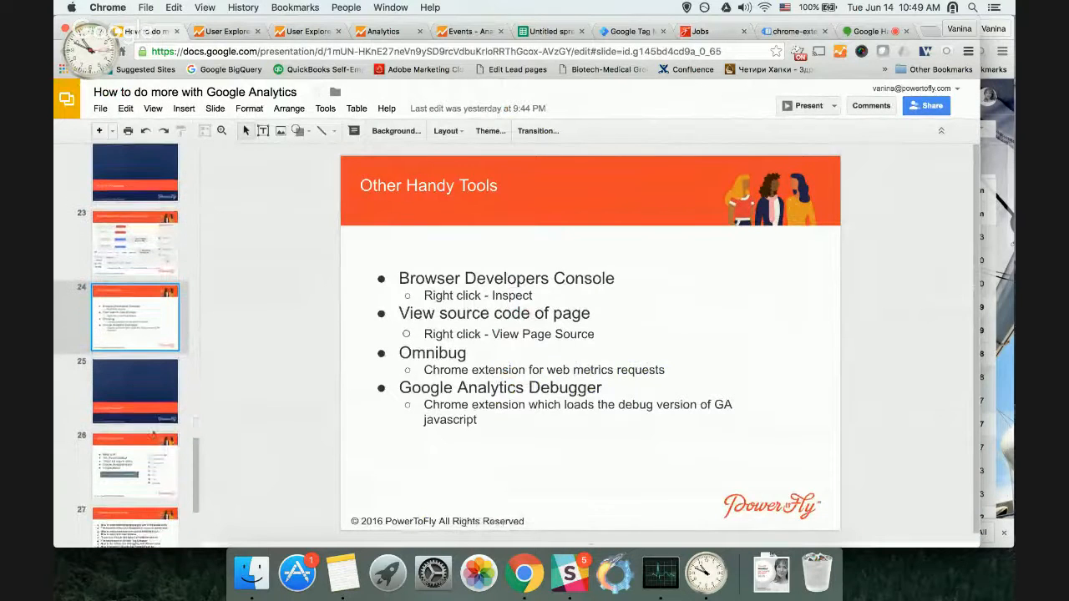
pyautogui.click(153, 382)
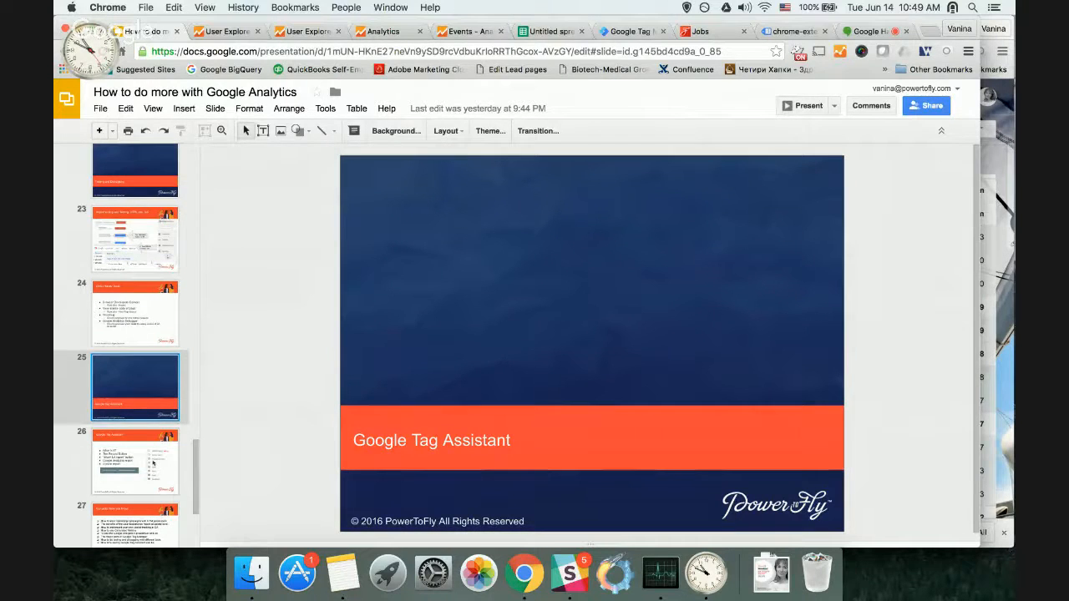
pyautogui.click(805, 106)
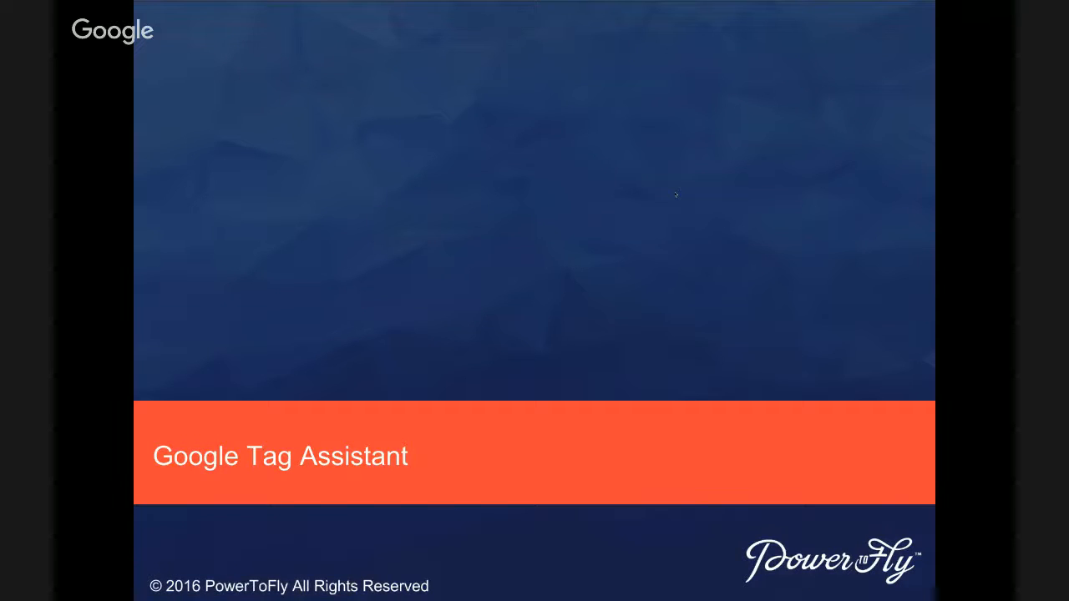
pyautogui.press('Right')
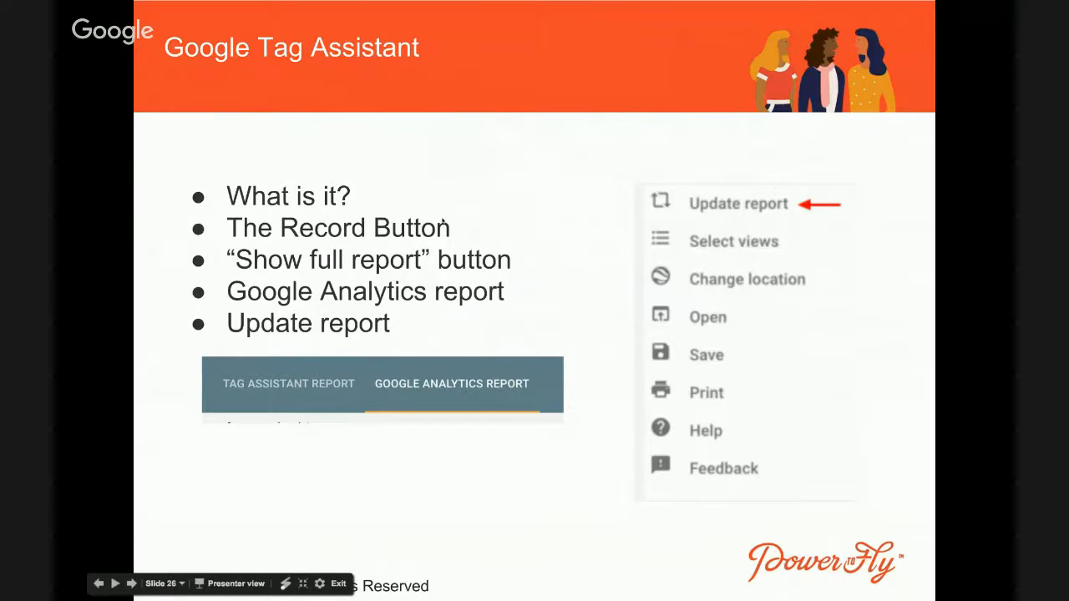
pyautogui.press('Escape')
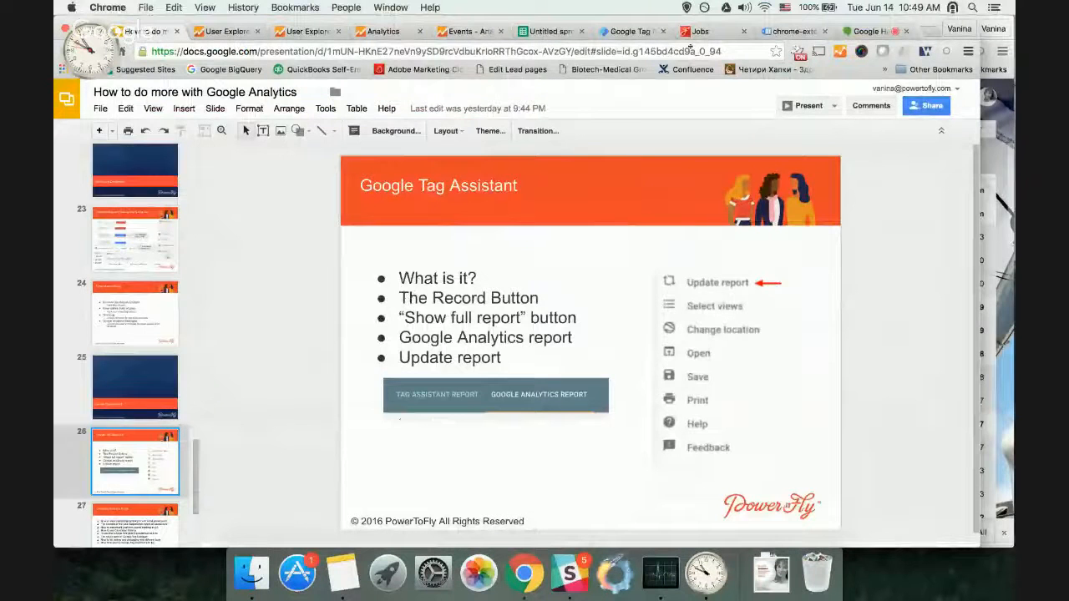
# Close the Tag Assistant Recordings page without opening a HAR file for analysis
pyautogui.click(791, 32)
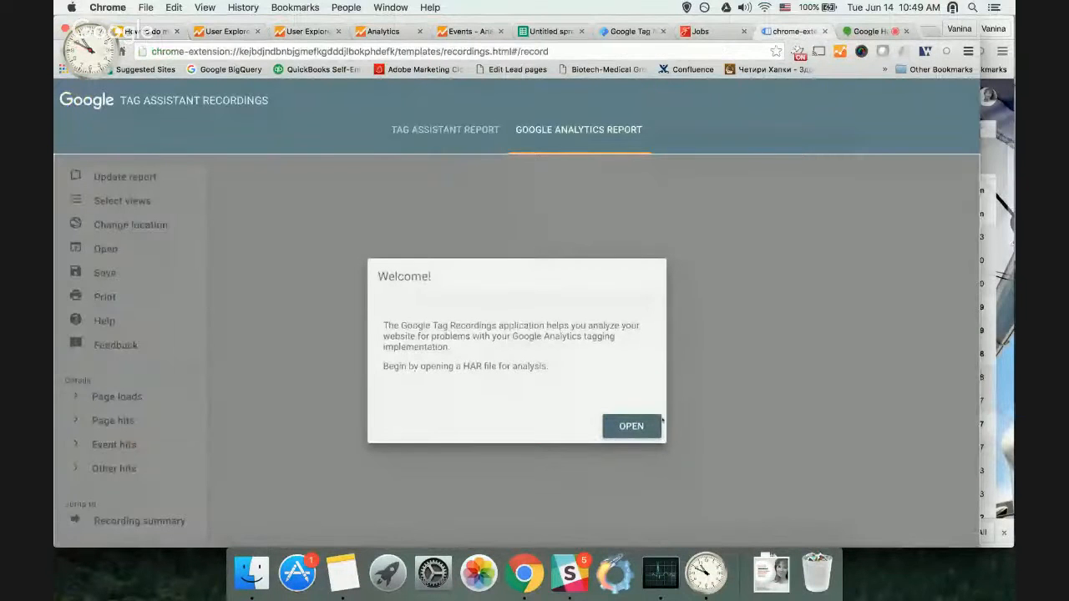
pyautogui.click(632, 426)
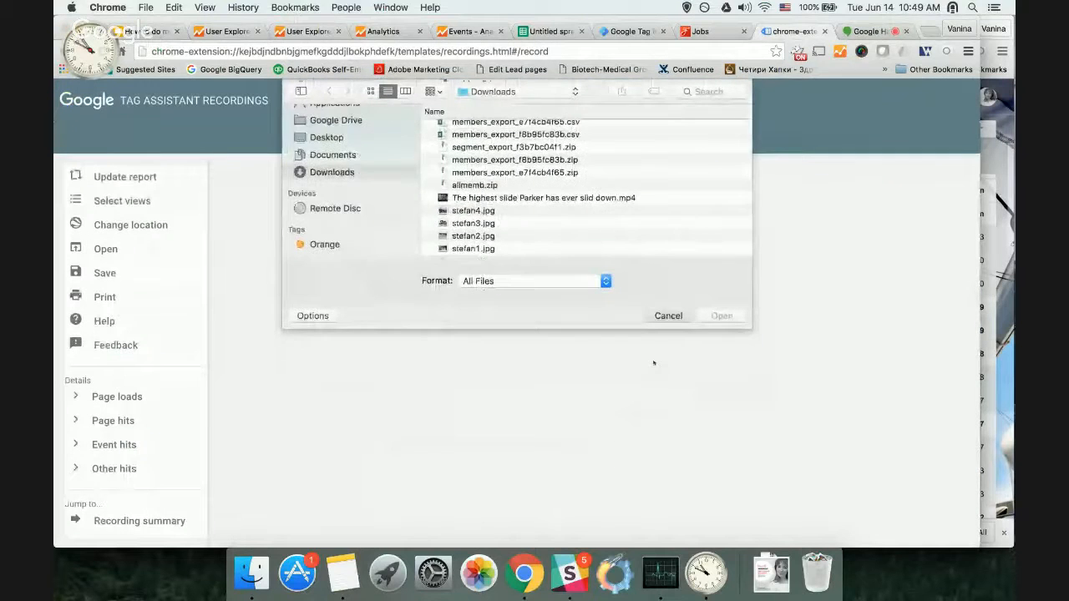
pyautogui.click(668, 316)
pyautogui.click(825, 31)
# On the Jobs page, close the developer tools and collapse the Tag Manager debug console to reveal the full page
pyautogui.click(710, 32)
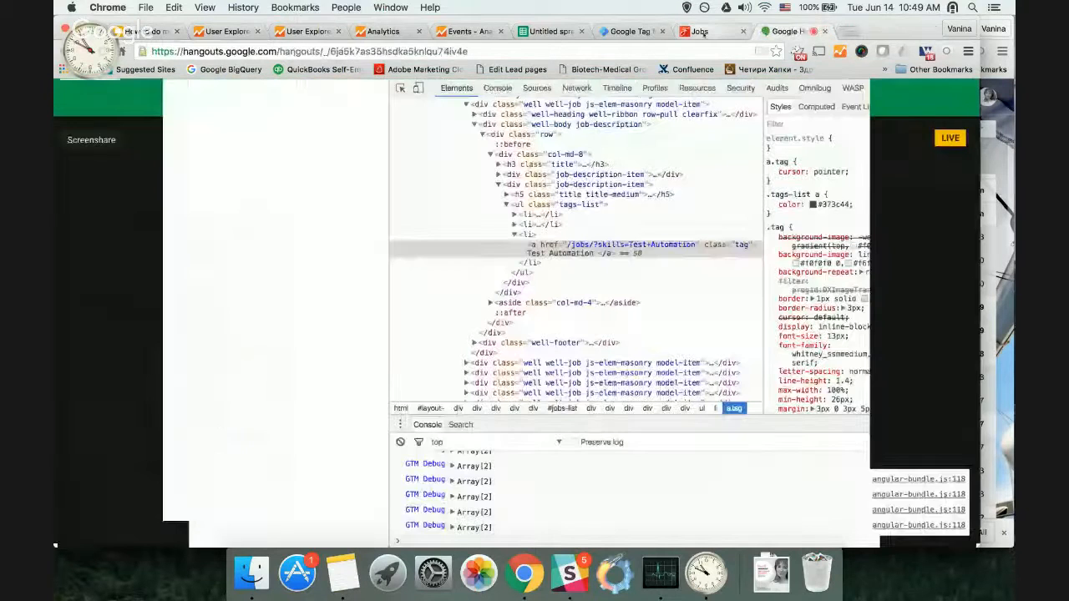
pyautogui.click(969, 87)
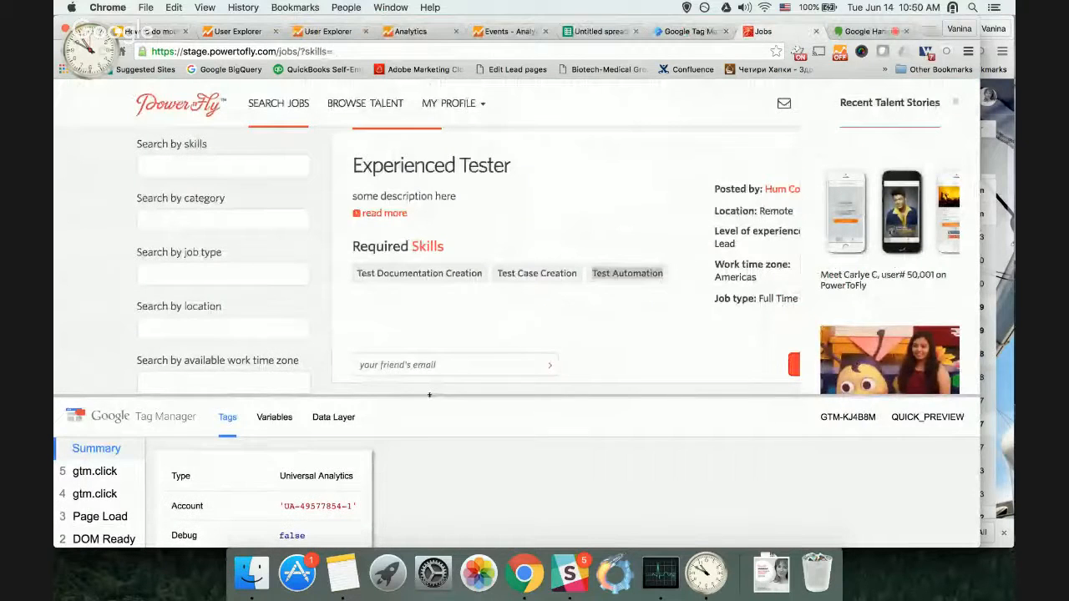
pyautogui.moveTo(430, 396); pyautogui.dragTo(453, 543)
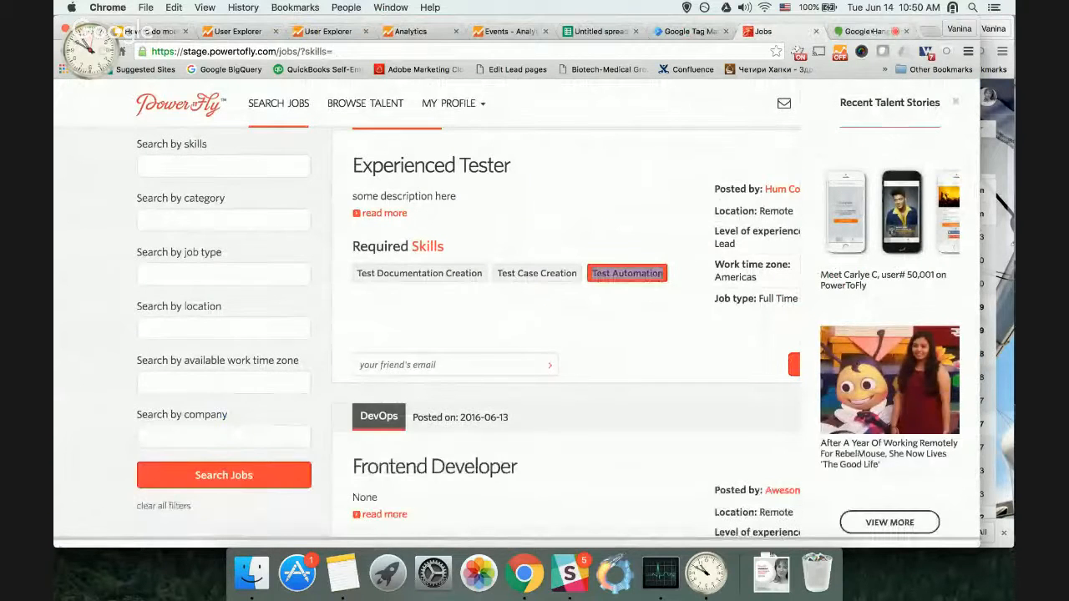
# Open Google Tag Assistant on the Jobs page, view the Google Tag Manager tag's metadata, and start recording the tags
pyautogui.click(968, 51)
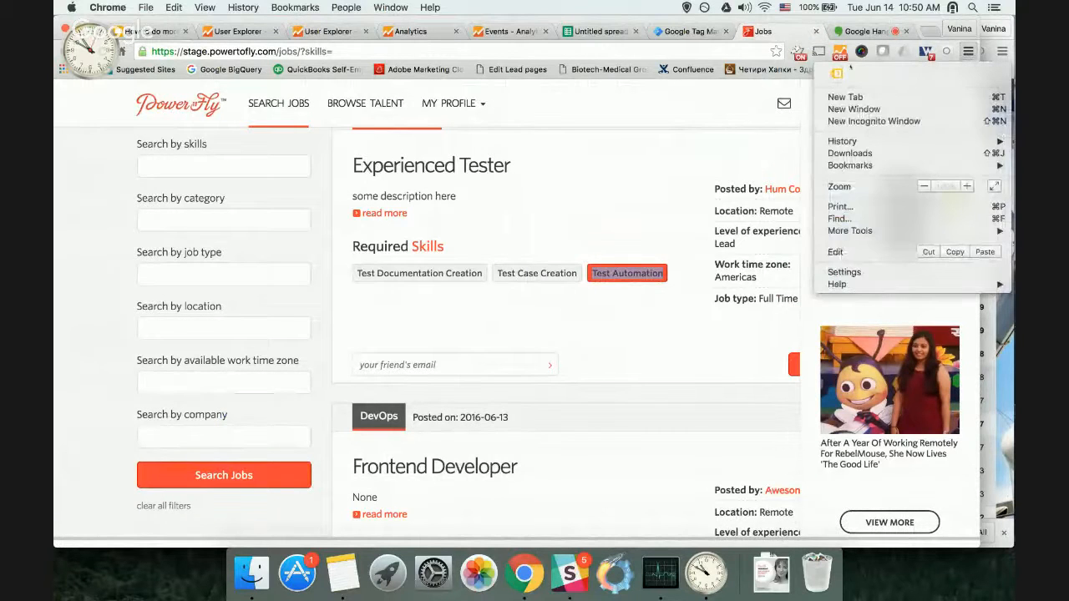
pyautogui.click(838, 73)
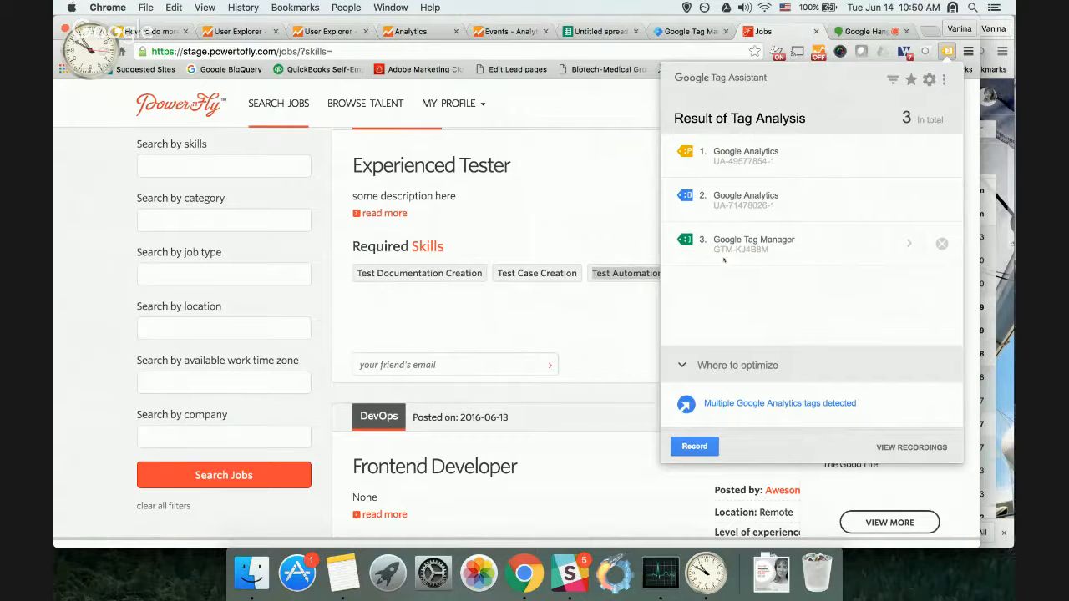
pyautogui.click(766, 244)
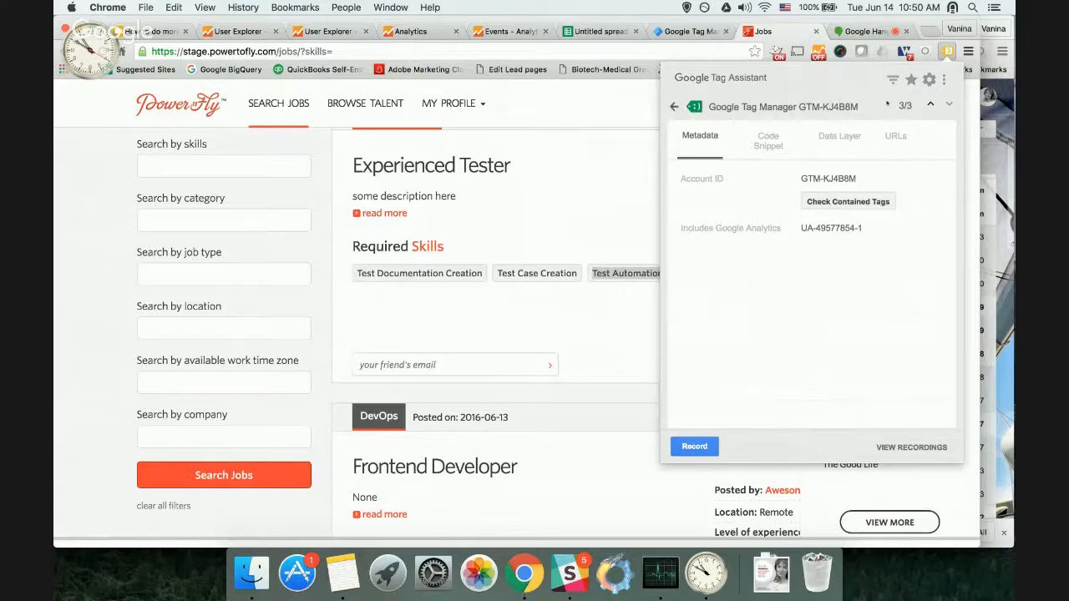
pyautogui.click(696, 447)
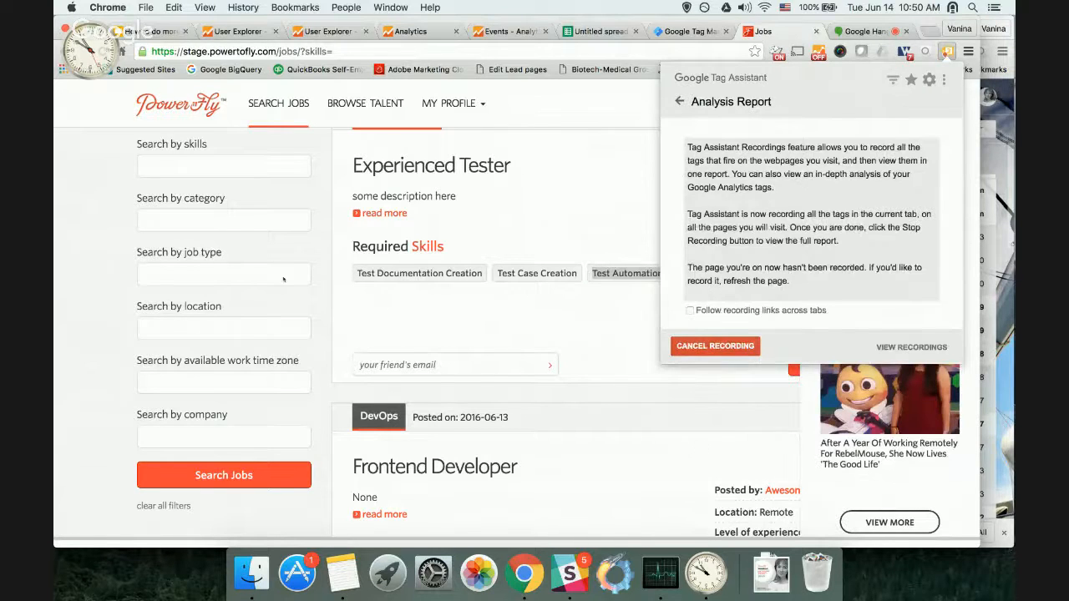
# With the recording running, filter the job listings by the Test Documentation Creation skill from the Experienced Tester job
pyautogui.scroll(-2, 182, 331)
pyautogui.scroll(-5, 182, 331)
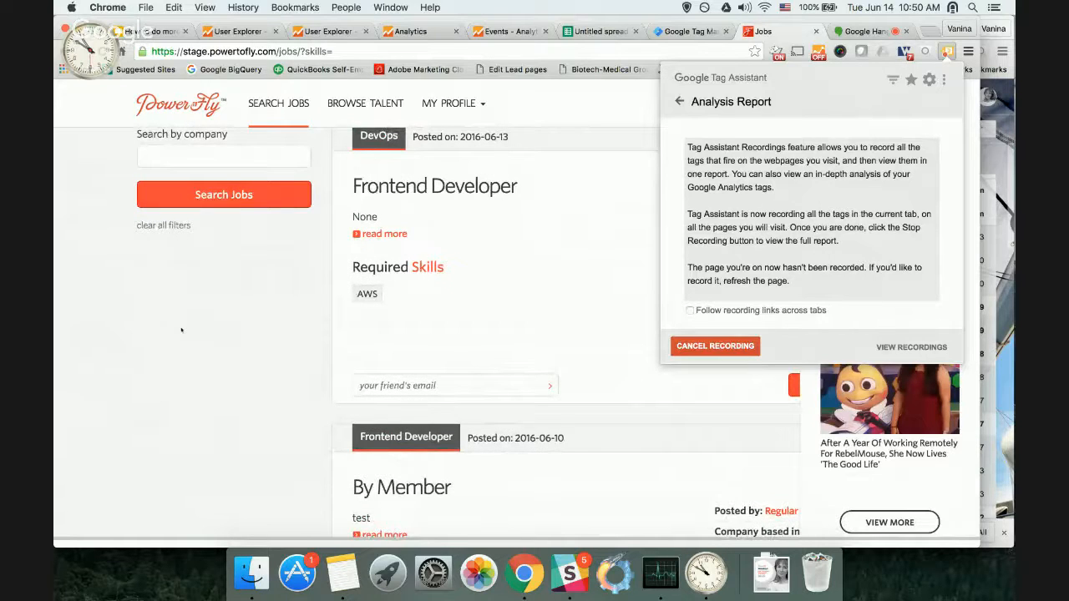
pyautogui.click(256, 195)
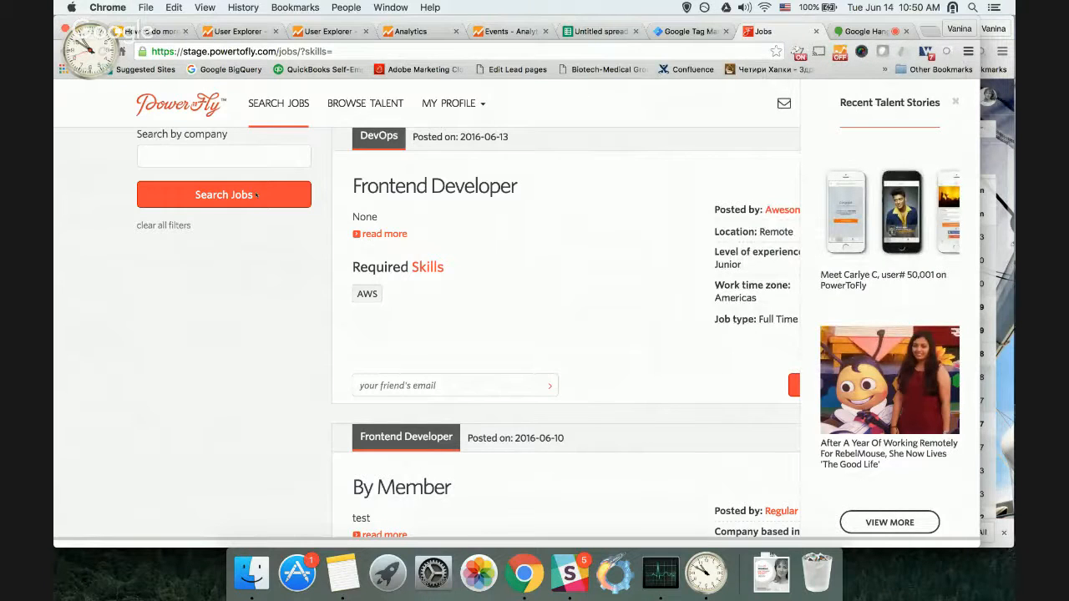
pyautogui.scroll(5, 329, 252)
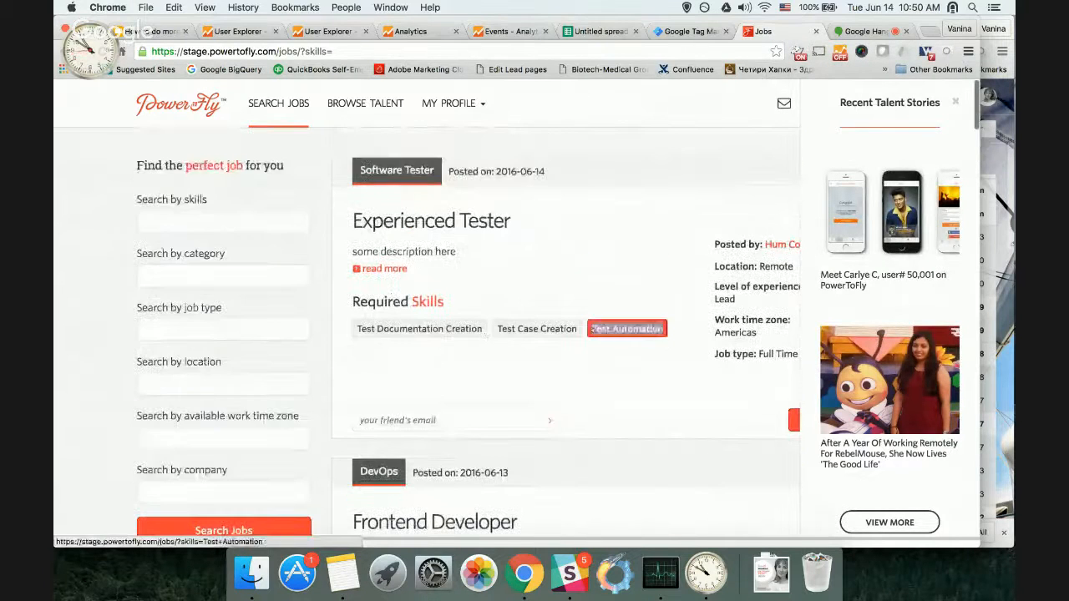
pyautogui.click(467, 329)
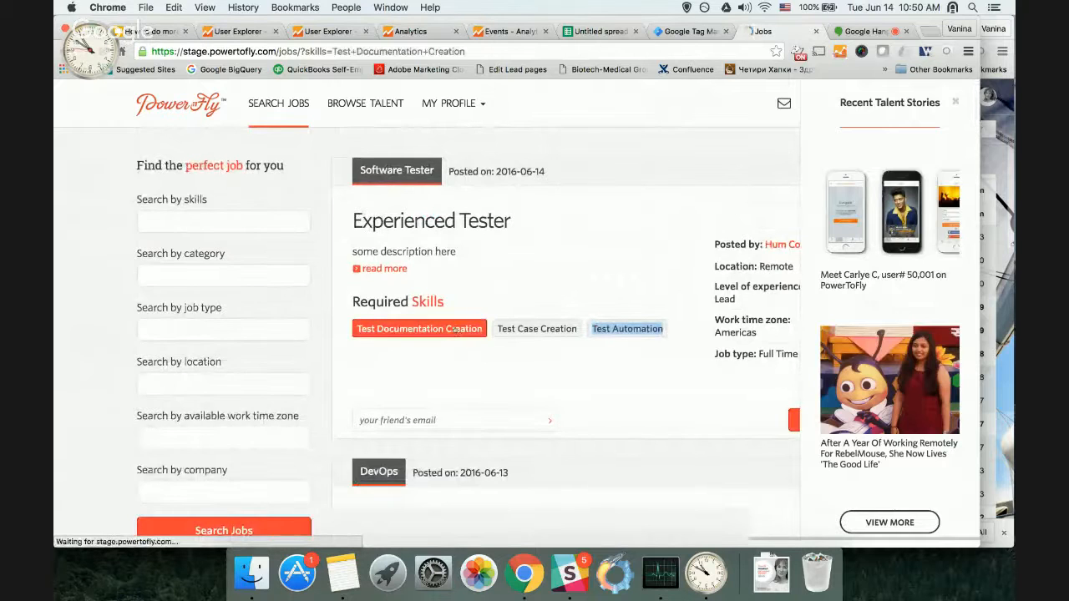
pyautogui.scroll(-5, 324, 338)
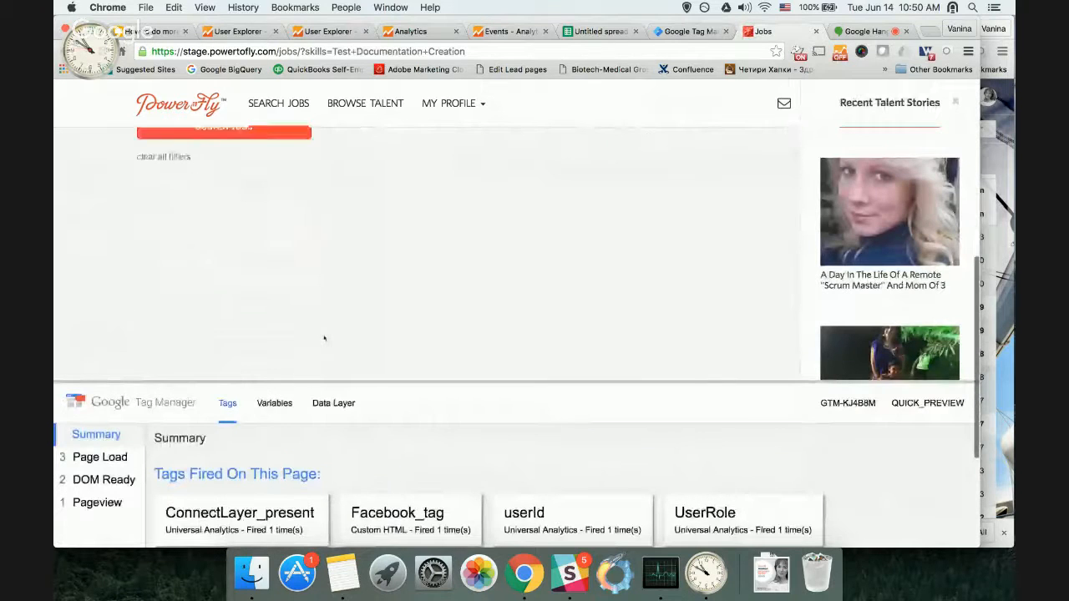
pyautogui.scroll(10, 324, 337)
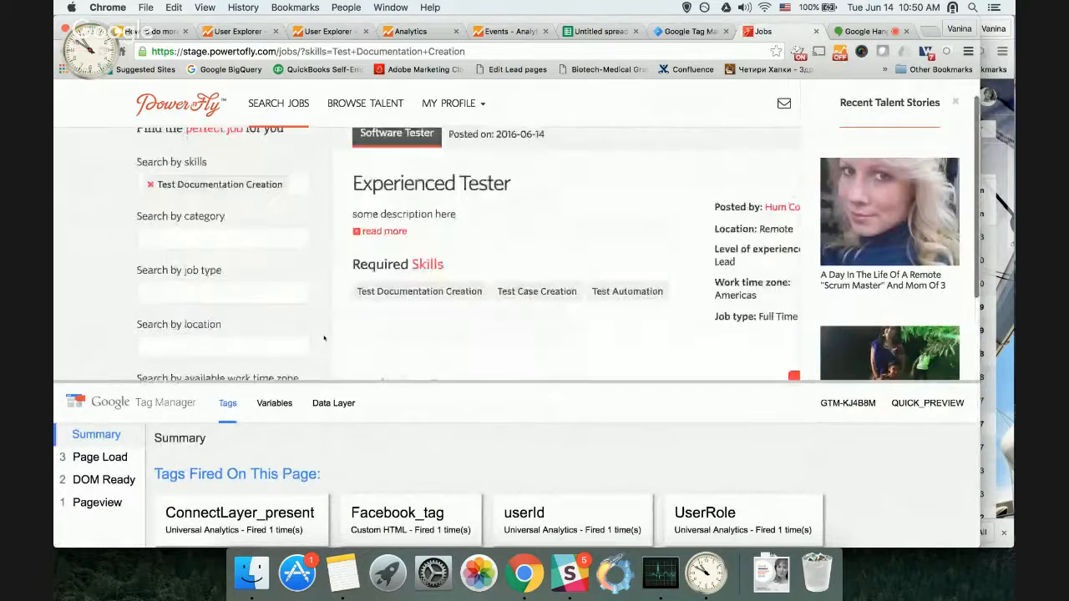
# Stop the Google Tag Assistant recording on the filtered Jobs page and show its full report
pyautogui.scroll(-2, 324, 338)
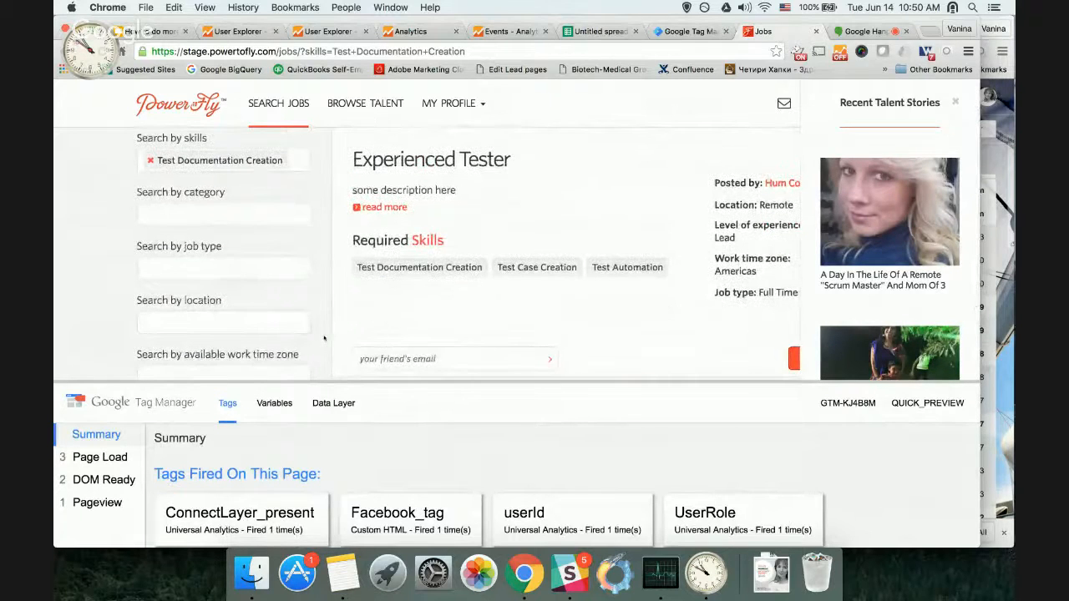
pyautogui.click(968, 51)
pyautogui.click(838, 74)
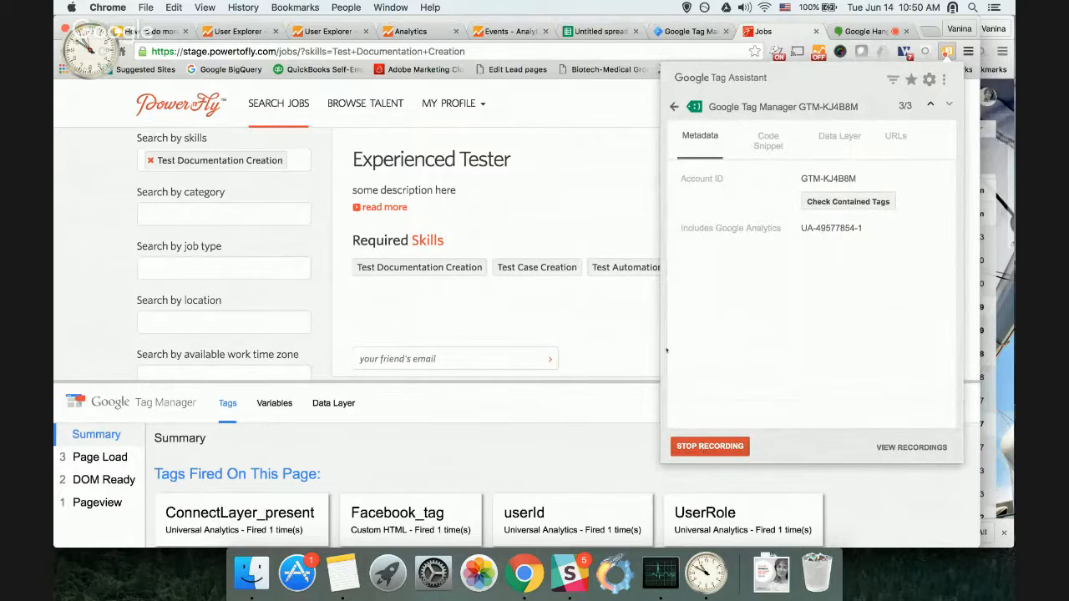
pyautogui.click(705, 447)
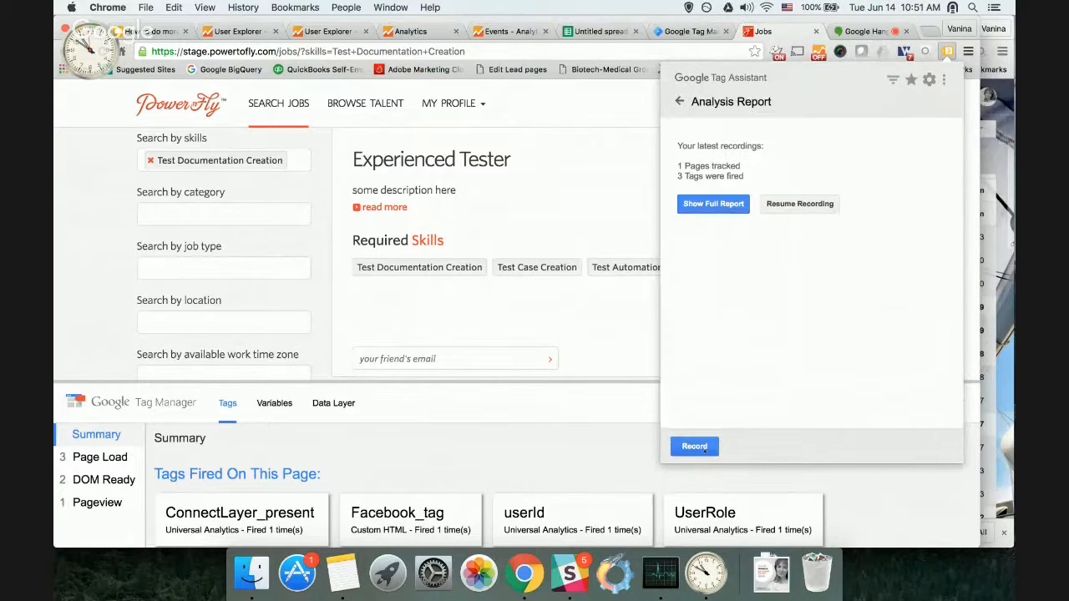
pyautogui.click(710, 205)
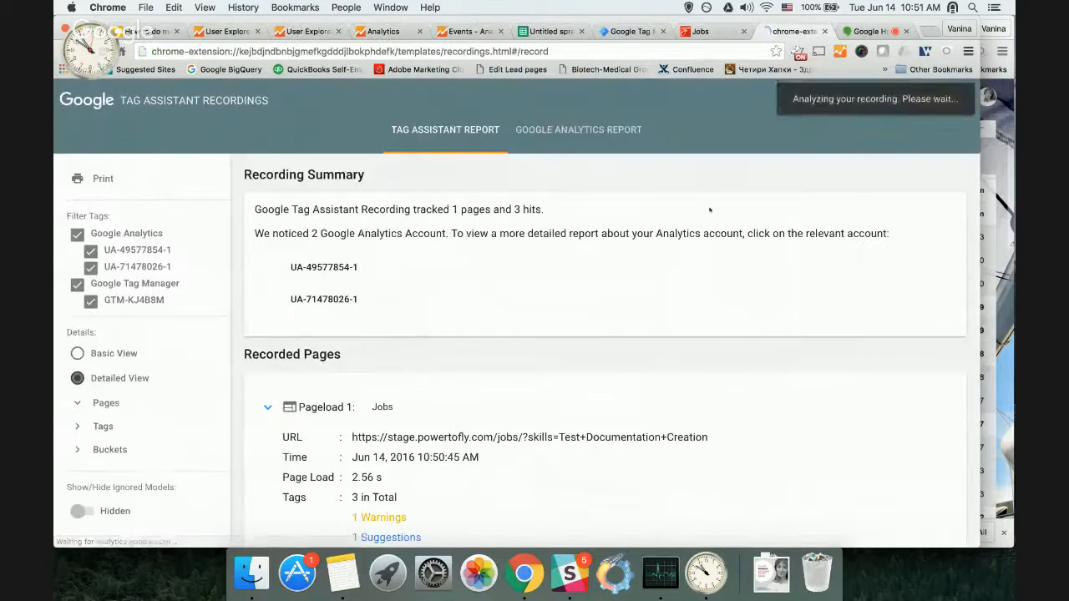
# Review the recorded Jobs page load and its tags, and open the Google Analytics report for the All Web Site Data view
pyautogui.scroll(-5, 347, 249)
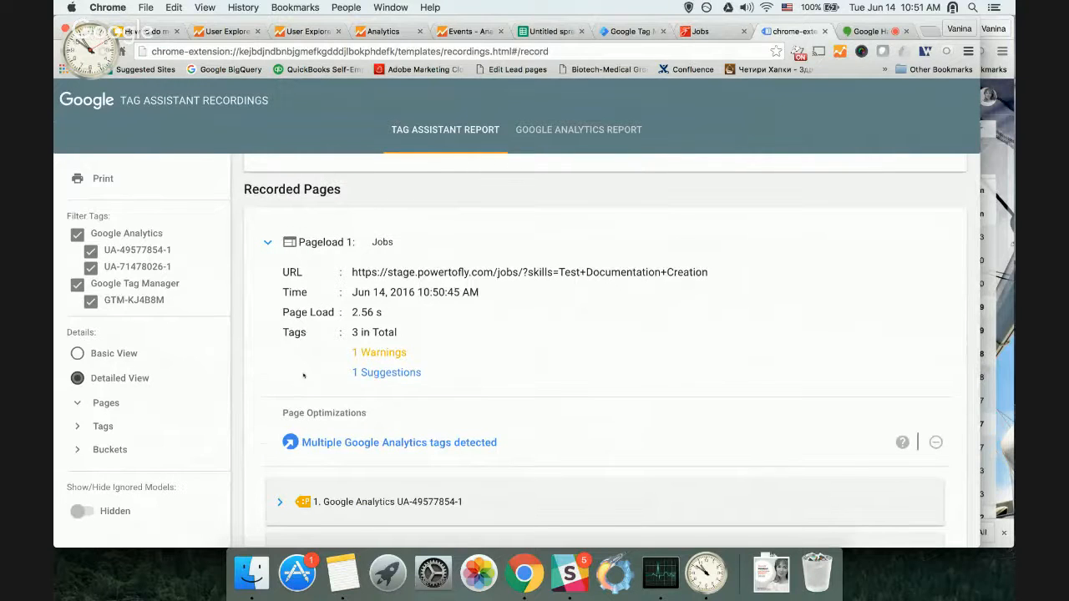
pyautogui.scroll(-3, 303, 376)
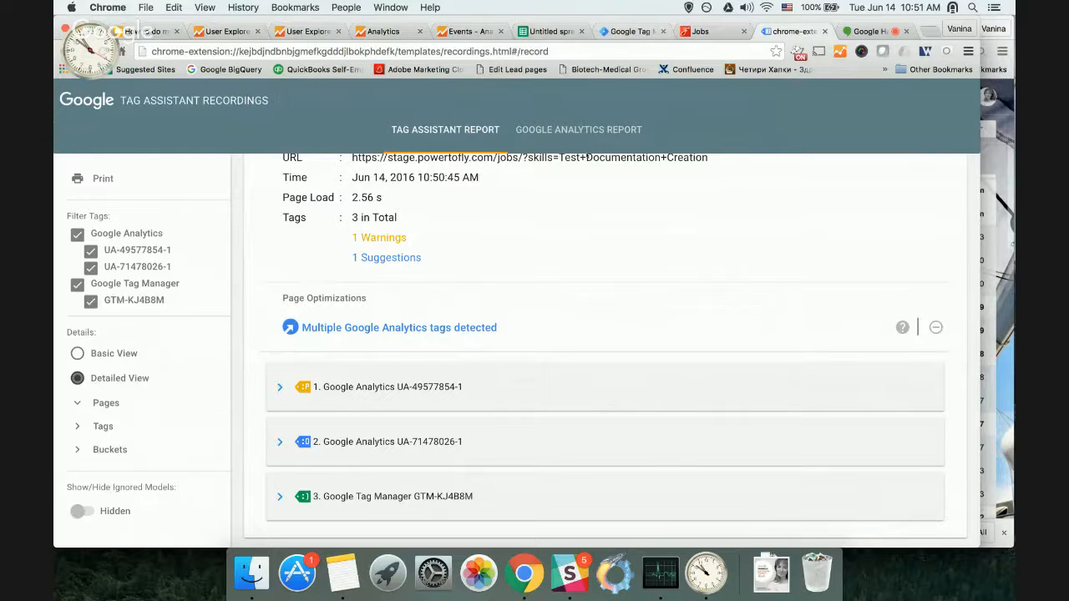
pyautogui.click(602, 127)
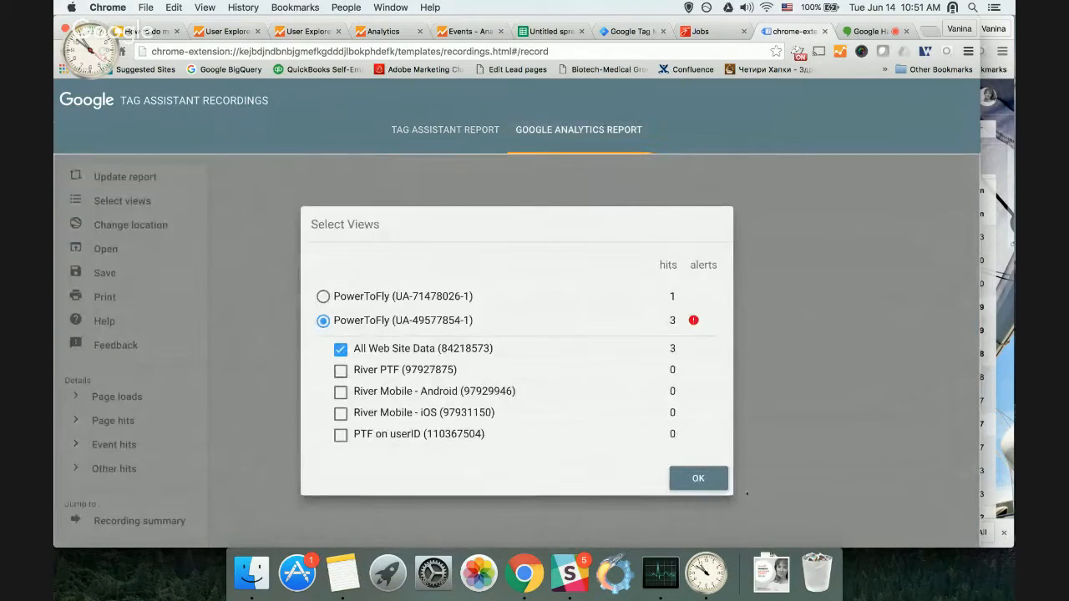
pyautogui.click(698, 479)
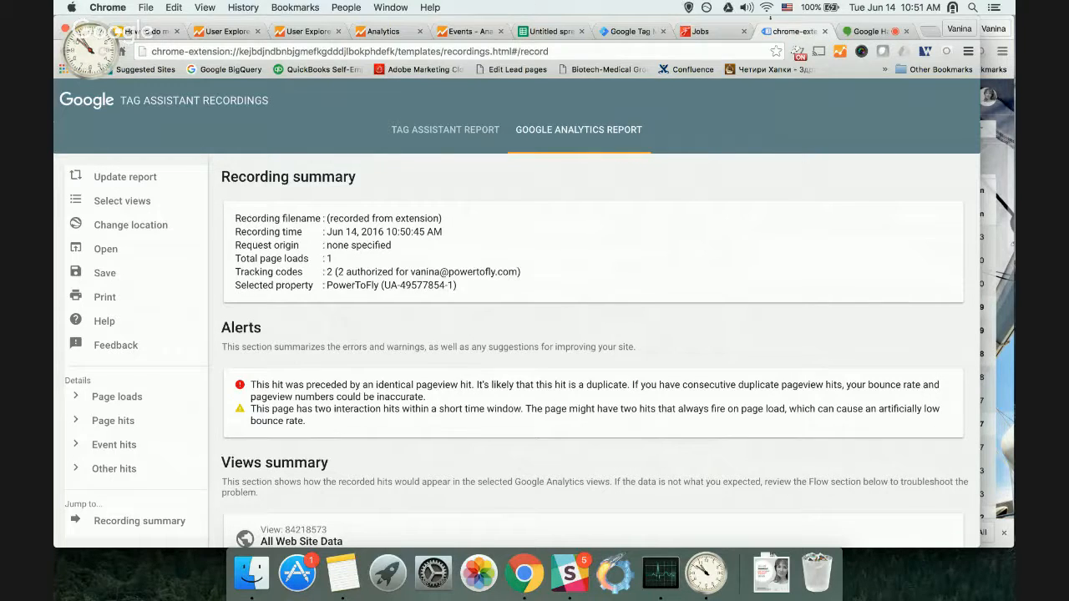
# Switch to the How to do more with Google Analytics presentation in Google Slides and present it from slide 27
pyautogui.click(127, 31)
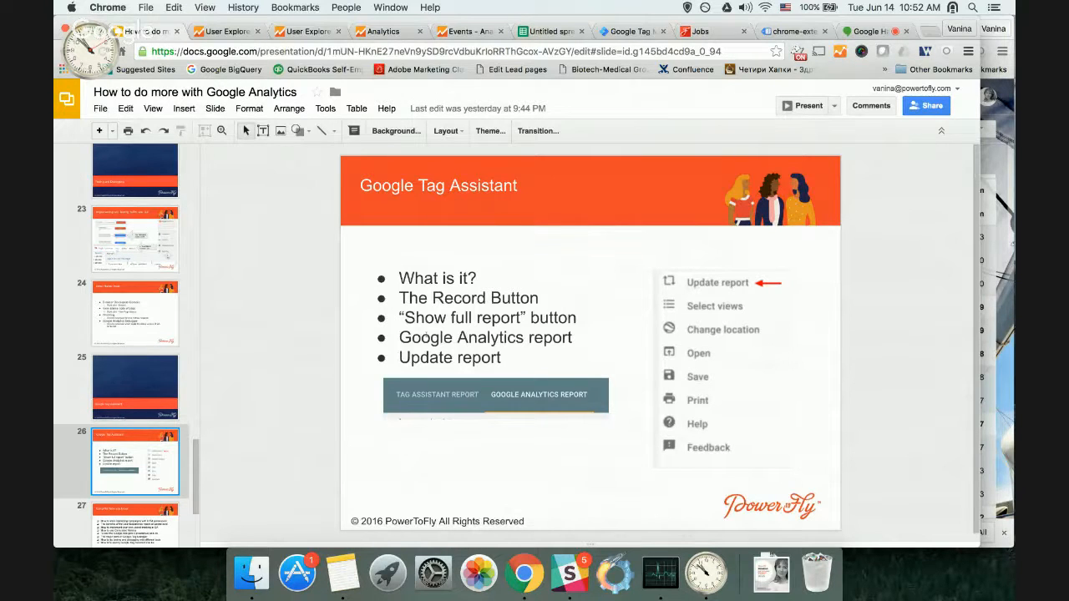
pyautogui.scroll(-1, 426, 338)
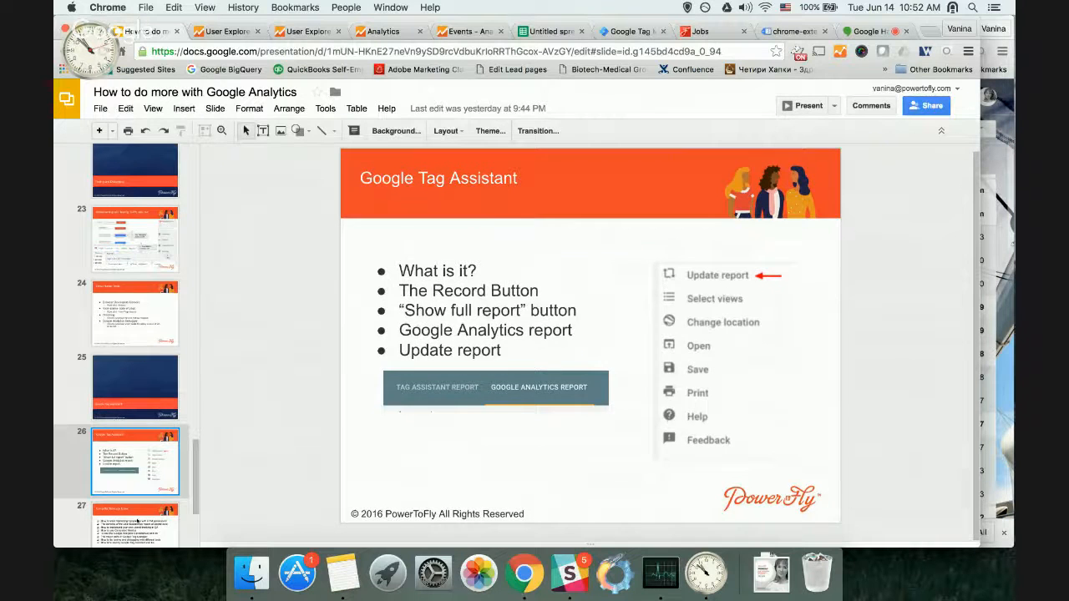
pyautogui.click(137, 521)
pyautogui.click(806, 107)
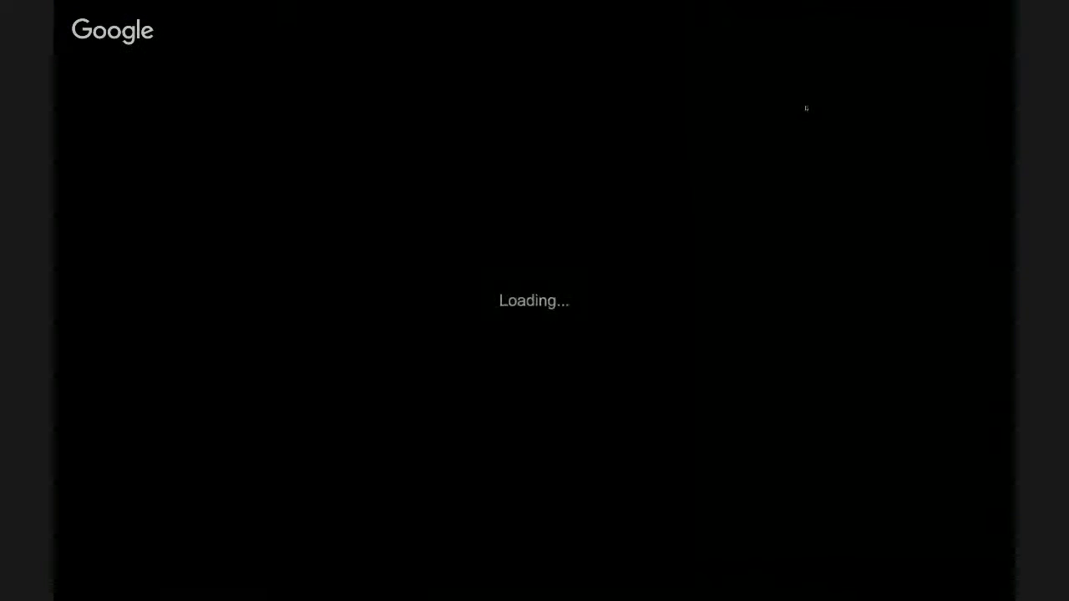